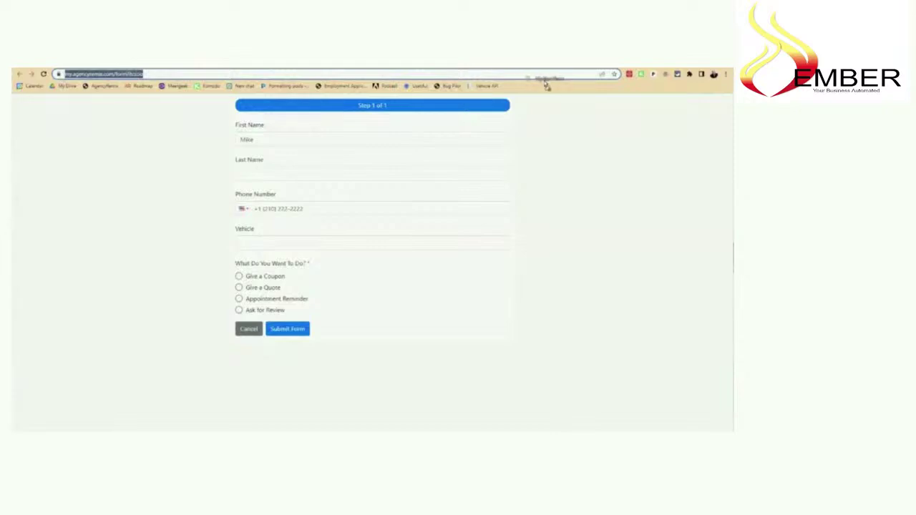
Rename the form's bookmark in the bookmarks bar to FlowTrack.
right_click(519, 87)
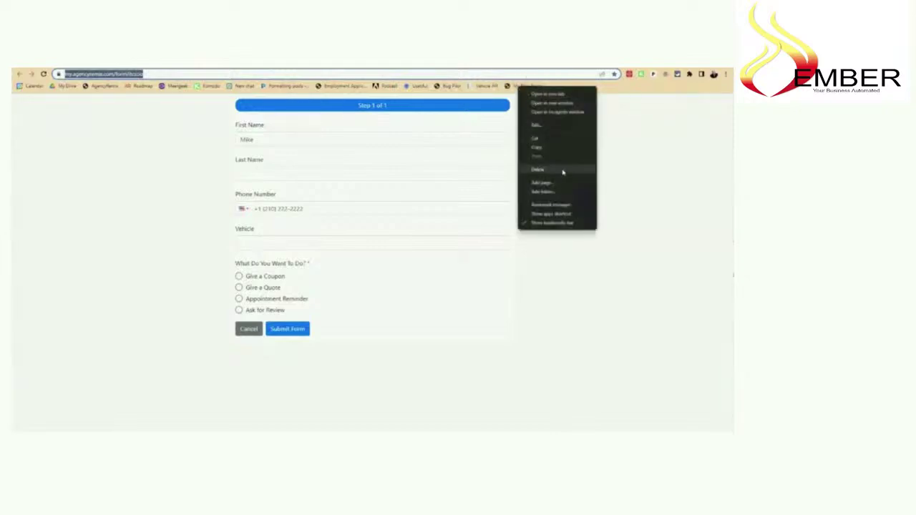
left_click(582, 124)
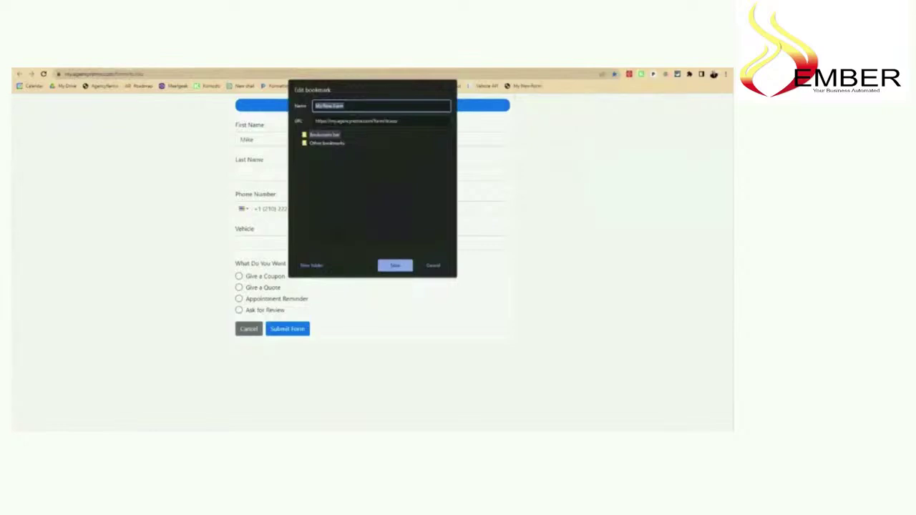
type("New lal")
key("BackSpace")
key("BackSpace")
key("BackSpace")
key("BackSpace")
key("BackSpace")
key("BackSpace")
key("BackSpace")
type("ReawTrack")
key("Return")
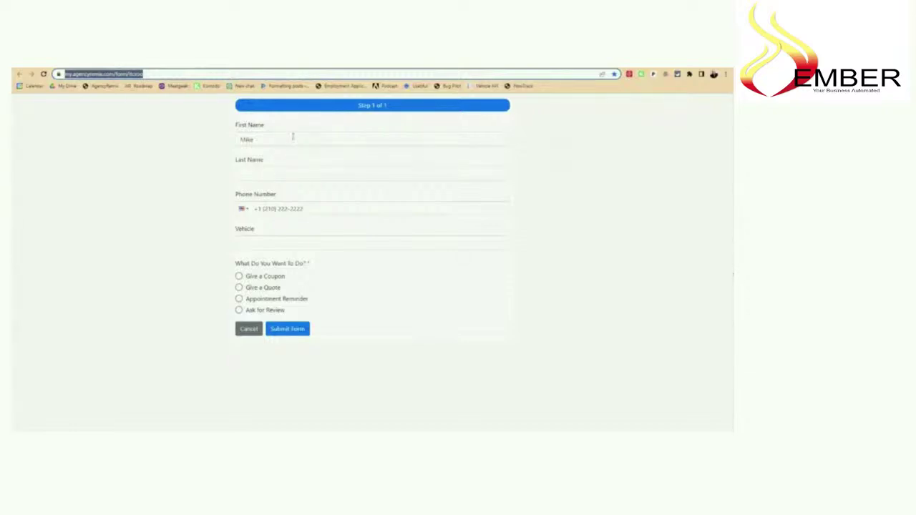
Enter Mustang as the vehicle and try the Give a Coupon, Give a Quote and Ask for Review options.
left_click_drag(292, 138, 151, 128)
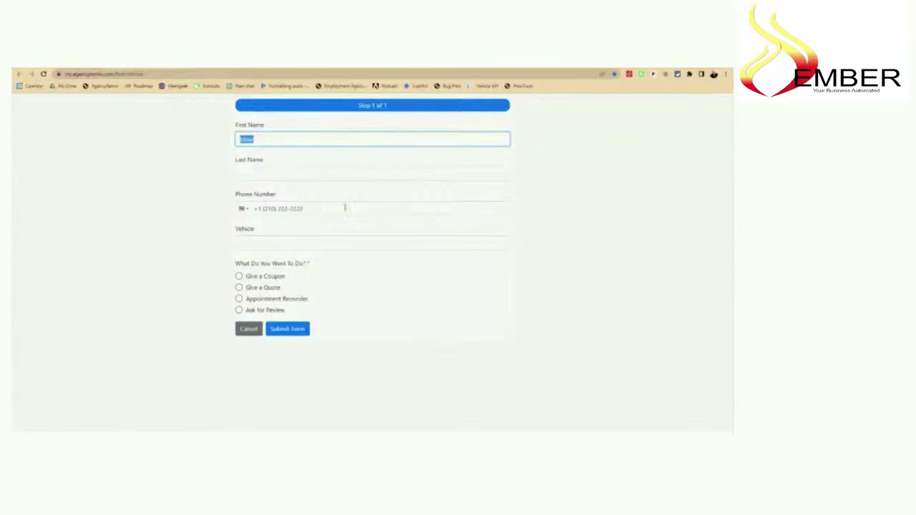
left_click(292, 241)
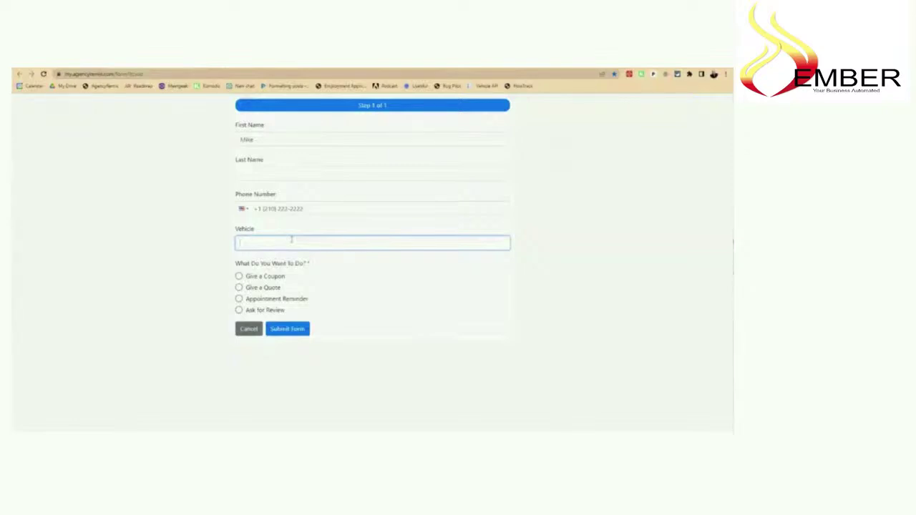
type("Mustang")
left_click(277, 285)
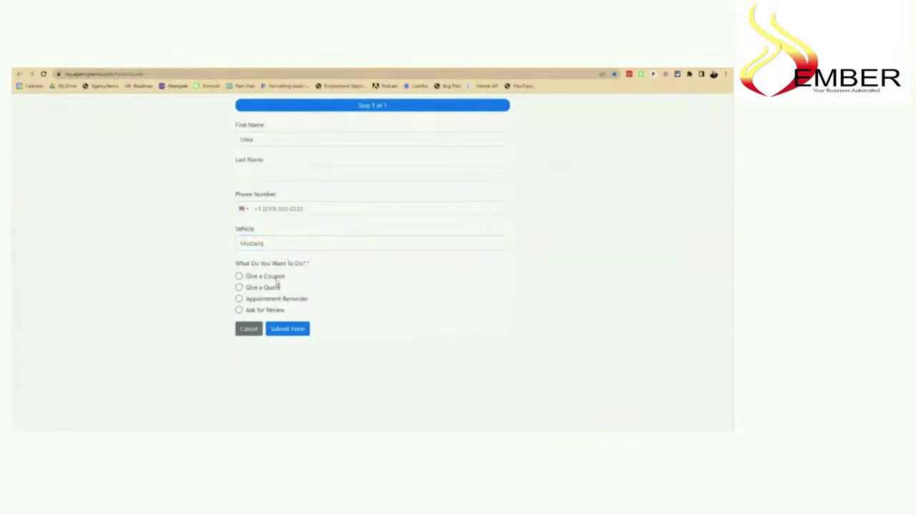
left_click(277, 279)
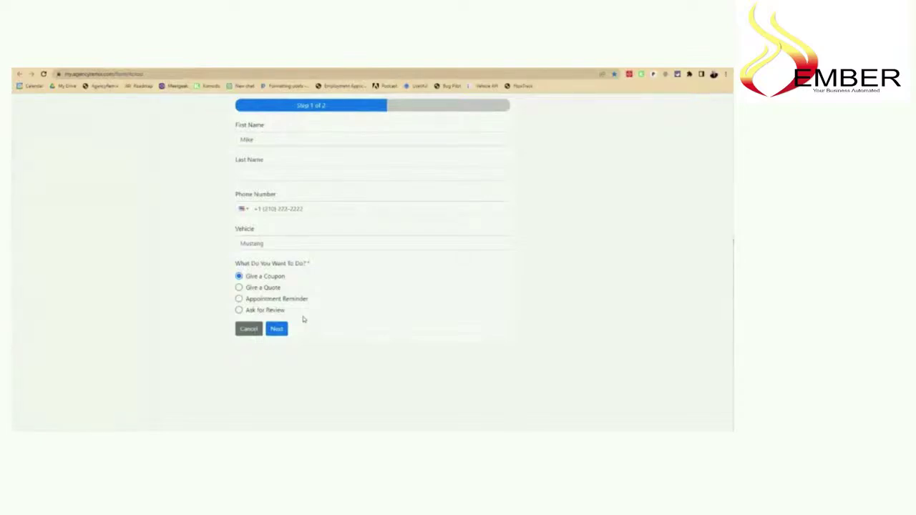
left_click(272, 290)
left_click(255, 312)
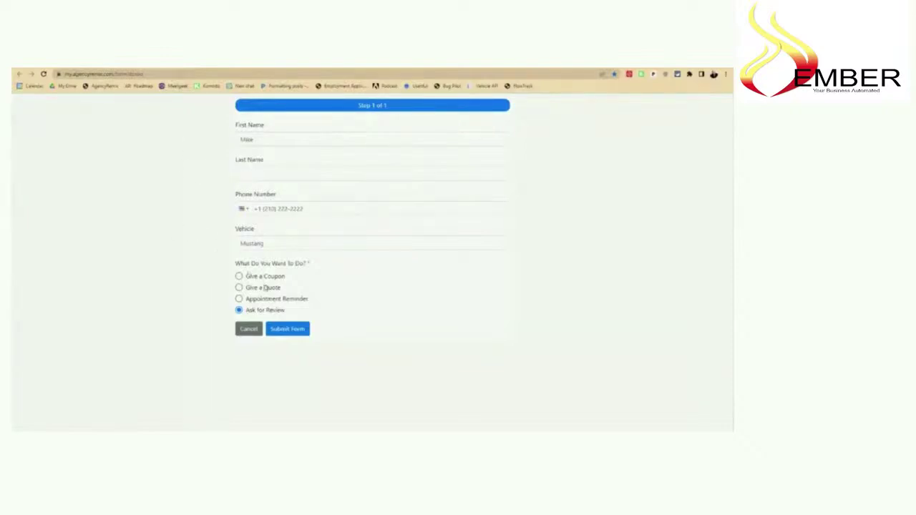
Choose Give a Quote, enter "Truck Steps - $50" as the quoted service, and return to the form's first page.
left_click(259, 278)
left_click(255, 288)
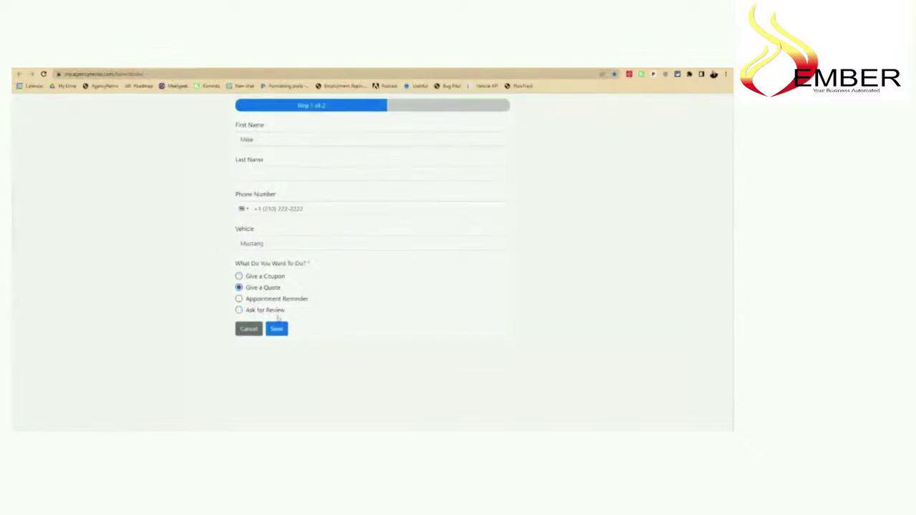
left_click(279, 329)
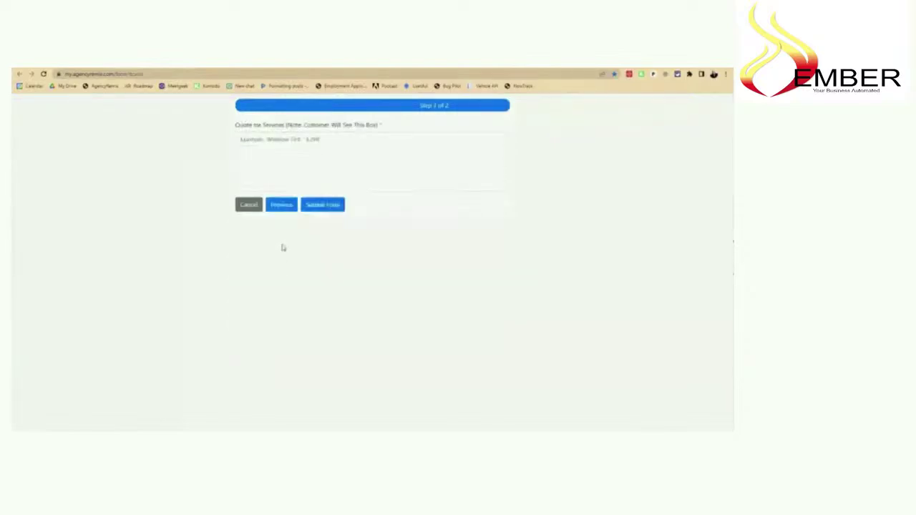
left_click(279, 139)
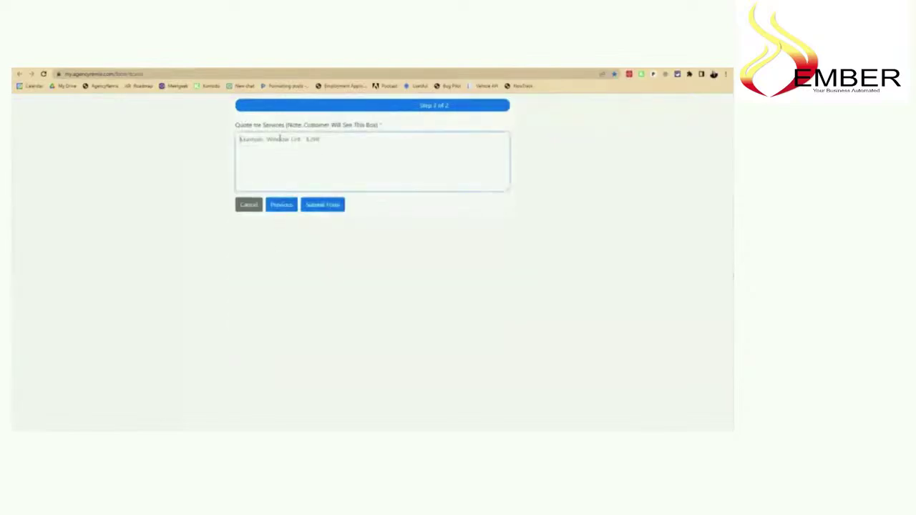
type("Truck Steps")
type(" - $50")
left_click(273, 208)
left_click(249, 300)
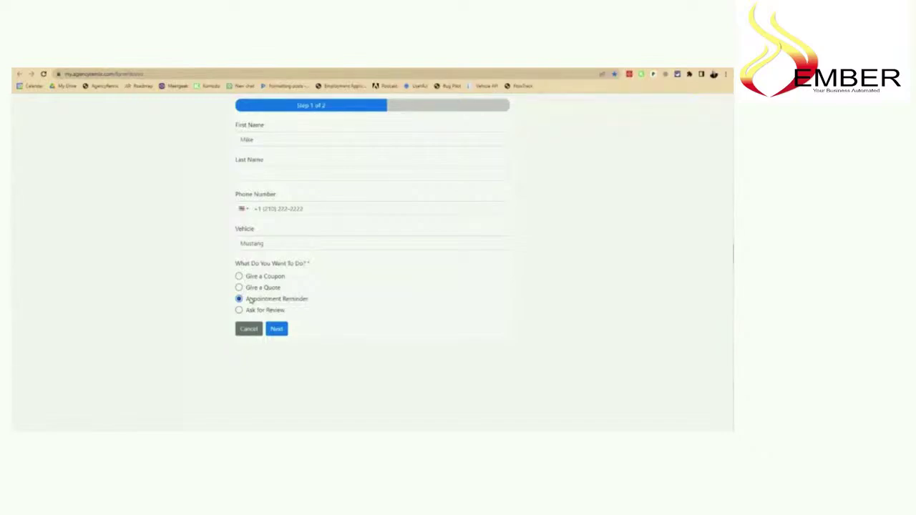
left_click(276, 330)
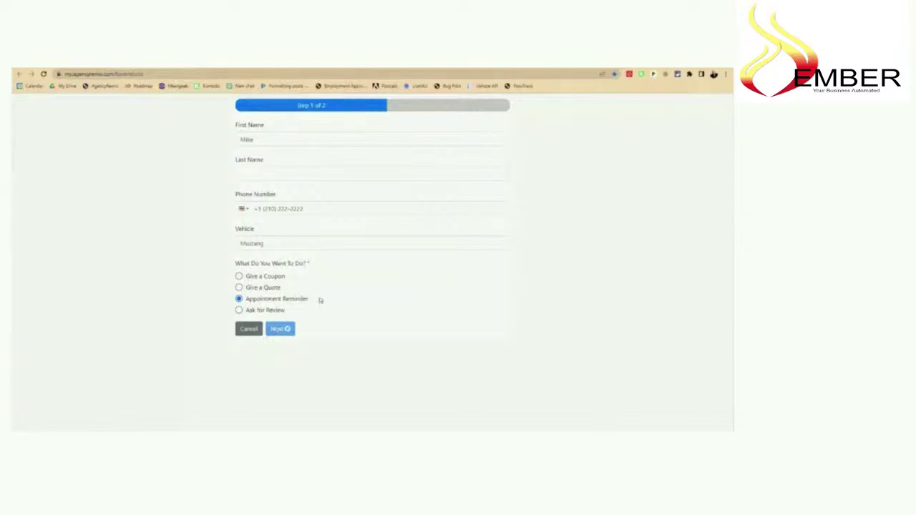
left_click(277, 140)
left_click(502, 193)
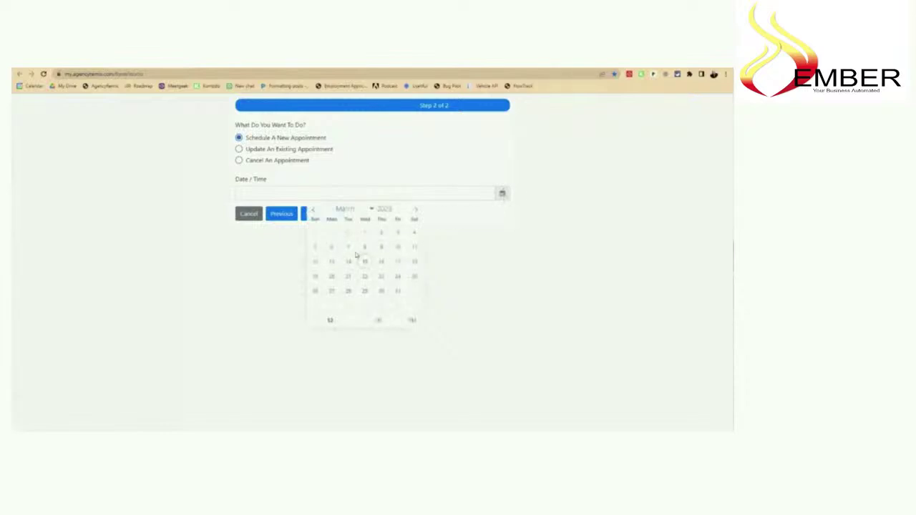
left_click(381, 262)
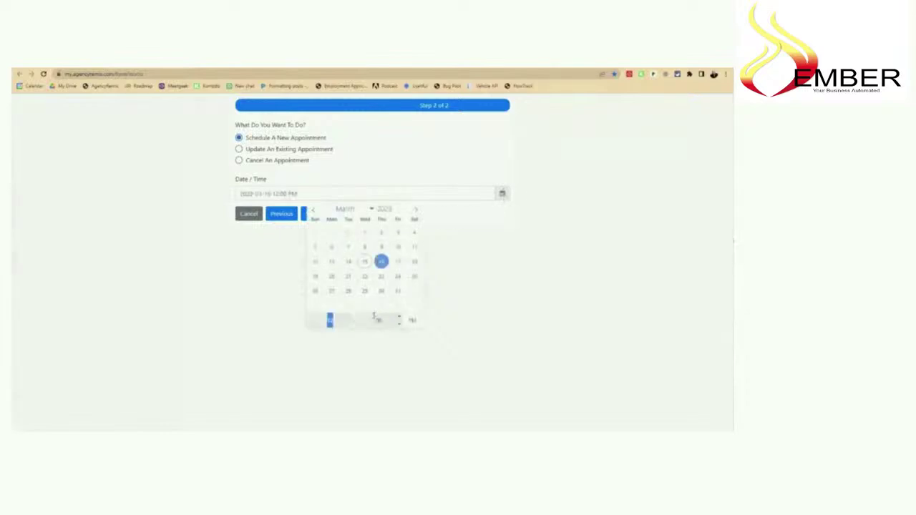
left_click(488, 300)
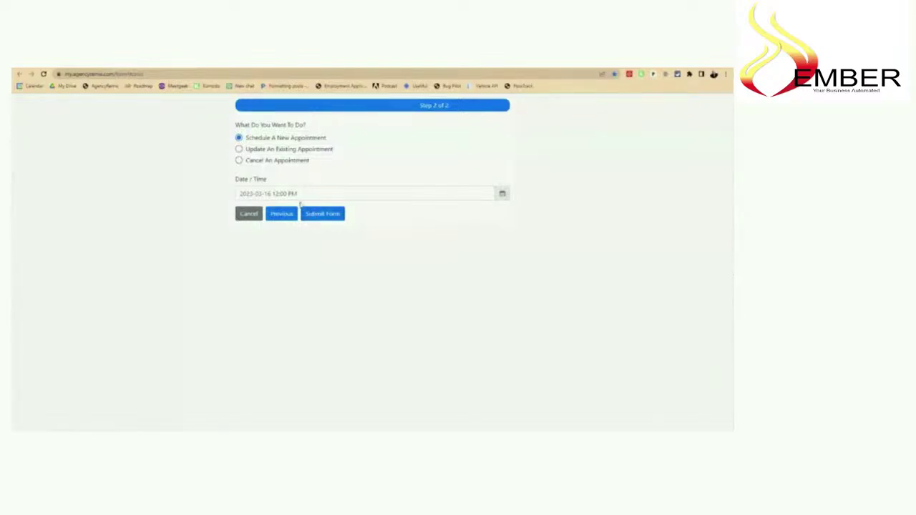
Switch the request to Update An Existing Appointment and open its date and time picker.
left_click(272, 149)
left_click(290, 193)
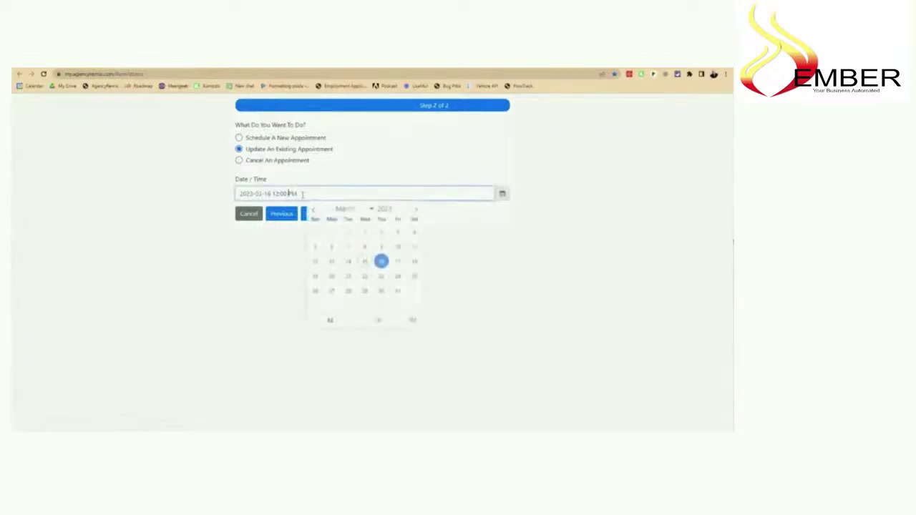
left_click(379, 320)
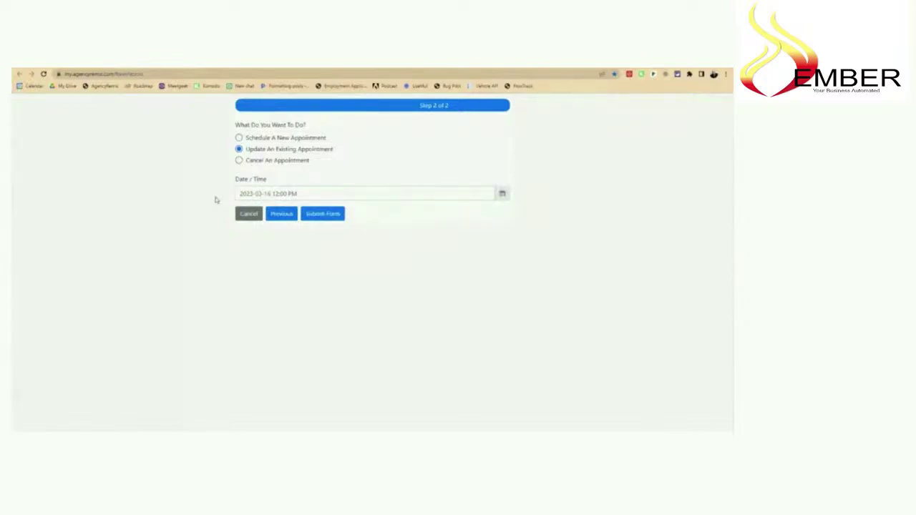
Select Cancel An Appointment, and return to the form's first page to choose Ask for Review.
left_click(254, 161)
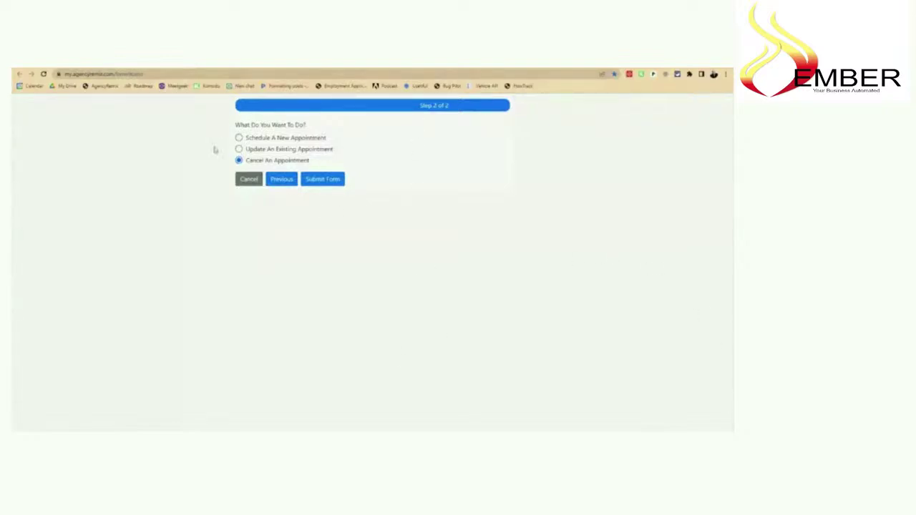
left_click(280, 182)
left_click(239, 309)
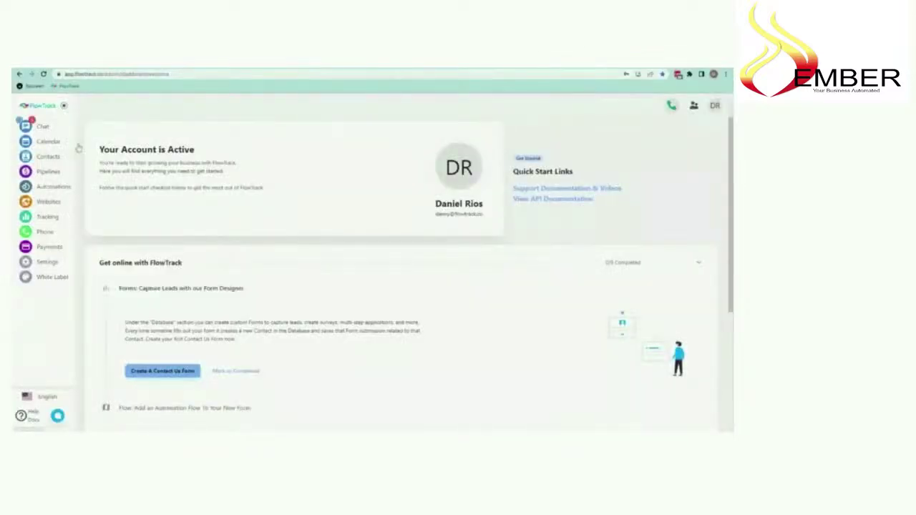
Switch to the FlowTrack account and start a new custom form from its contact forms list.
left_click(50, 158)
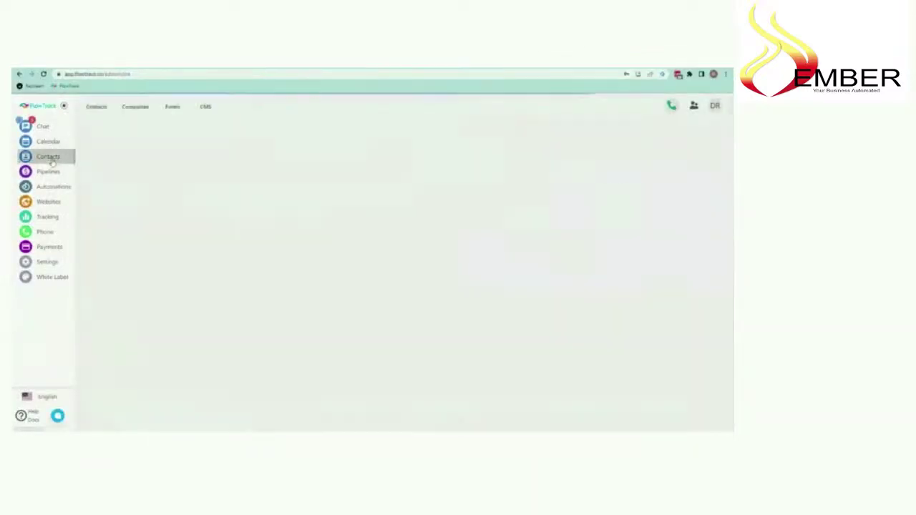
left_click(179, 107)
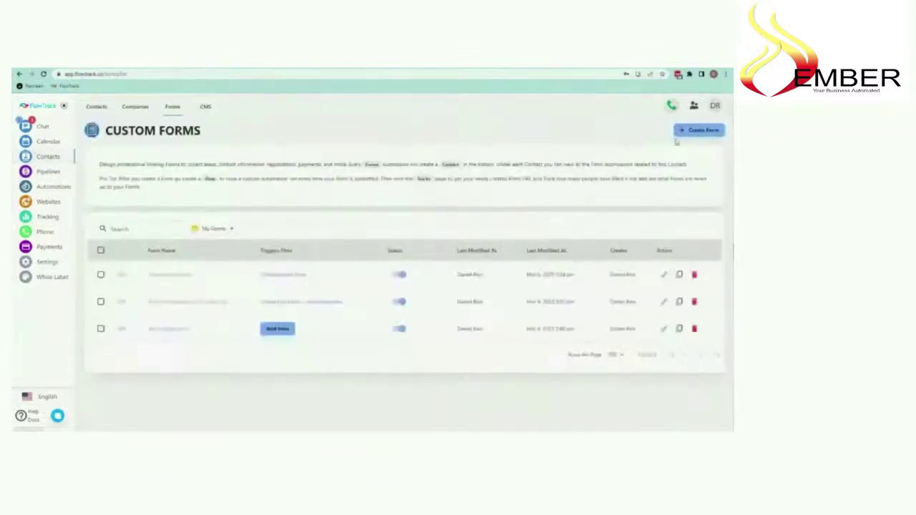
left_click(714, 131)
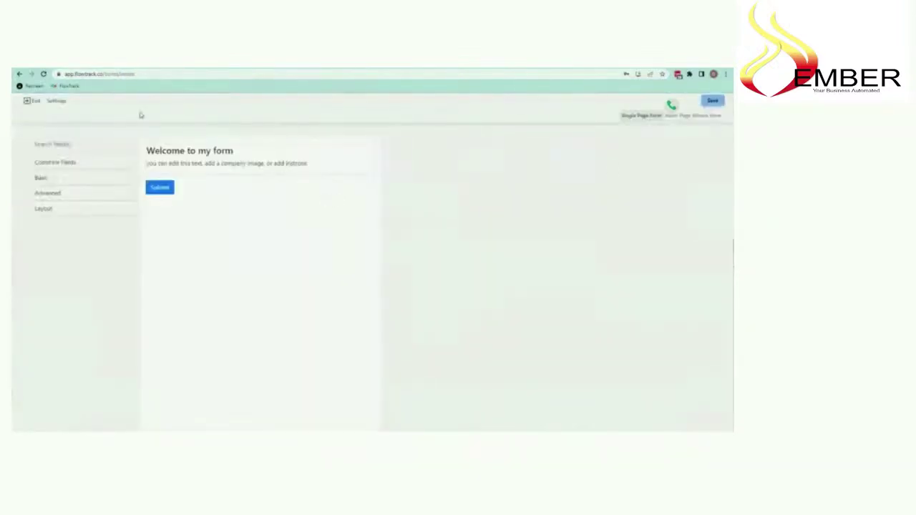
Title the form "Smart Form" in its settings and disable Sticky Contact.
left_click(56, 100)
key("BackSpace")
type("Smart Form")
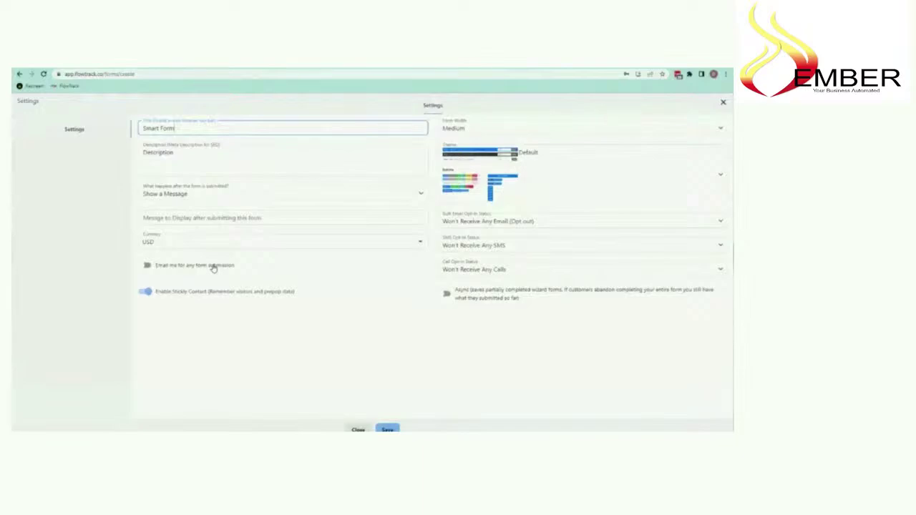
left_click(146, 292)
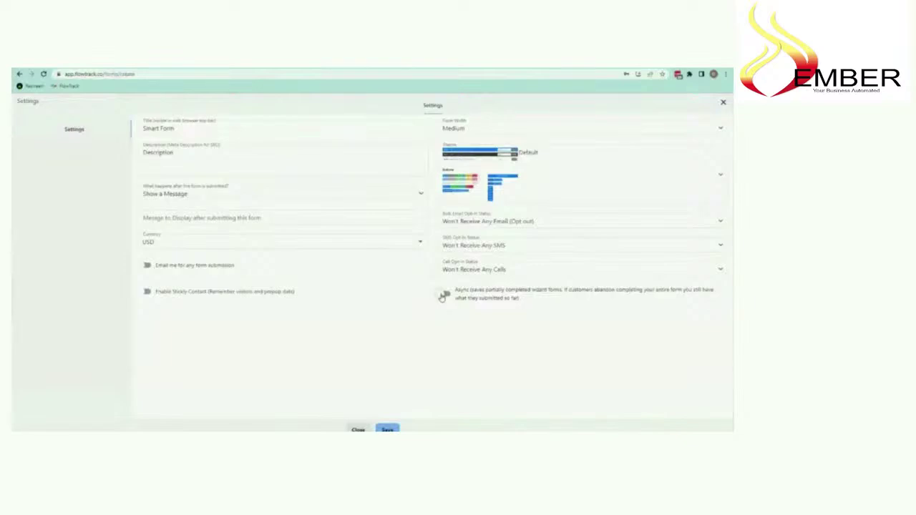
Set the form's call, SMS and bulk email statuses to receive marketing (Opt In) and save the settings.
left_click(509, 267)
left_click(496, 300)
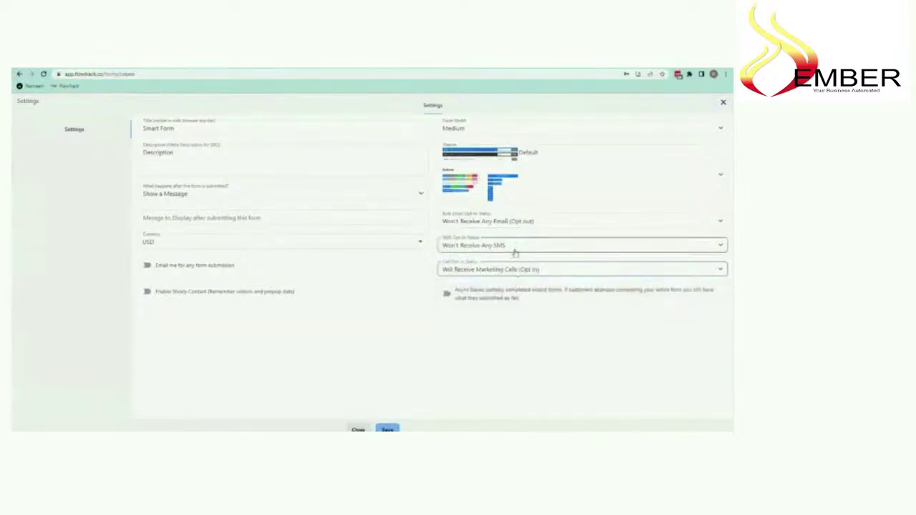
left_click(515, 248)
left_click(513, 274)
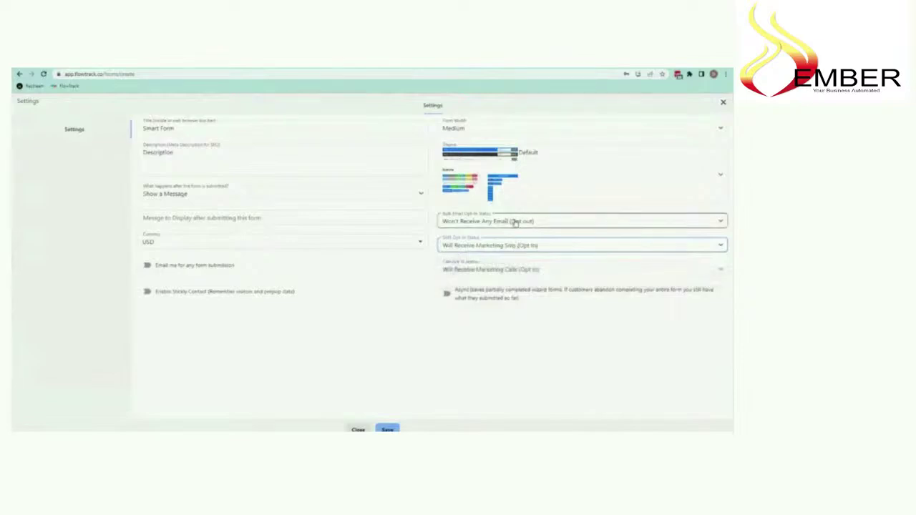
left_click(514, 222)
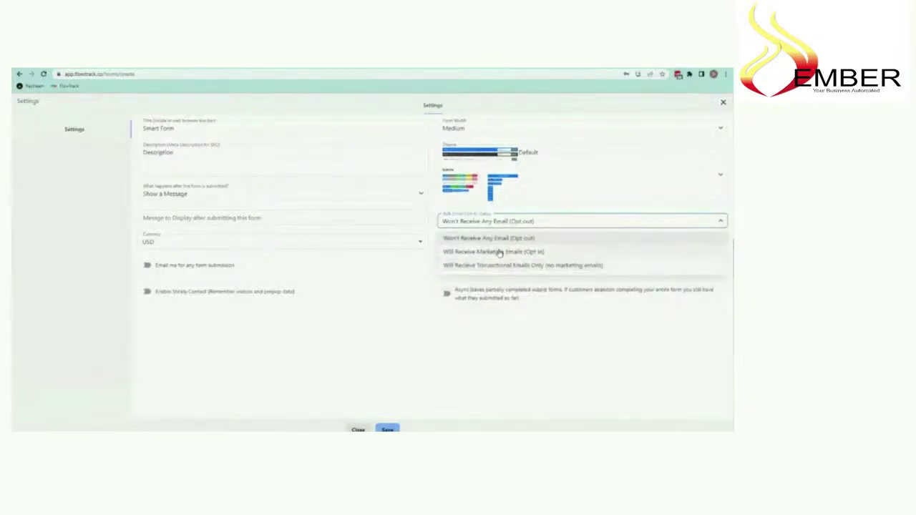
left_click(499, 252)
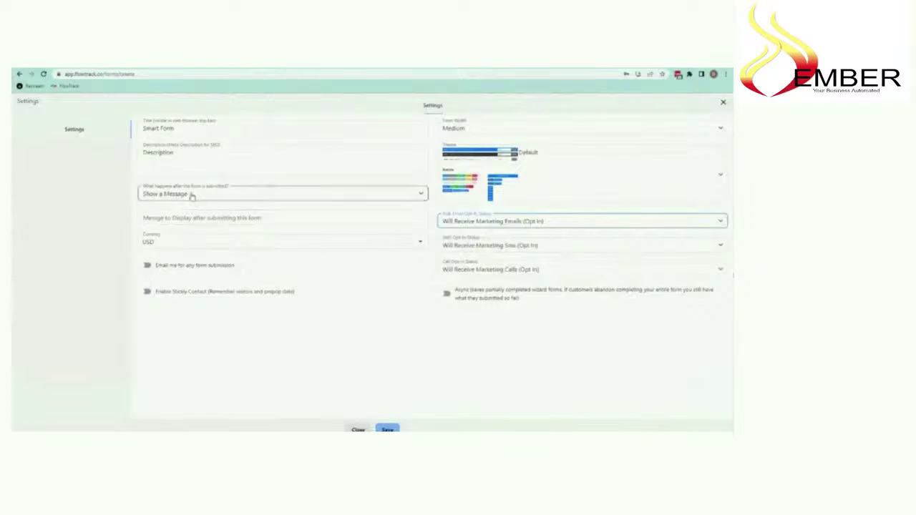
left_click(197, 218)
left_click(387, 429)
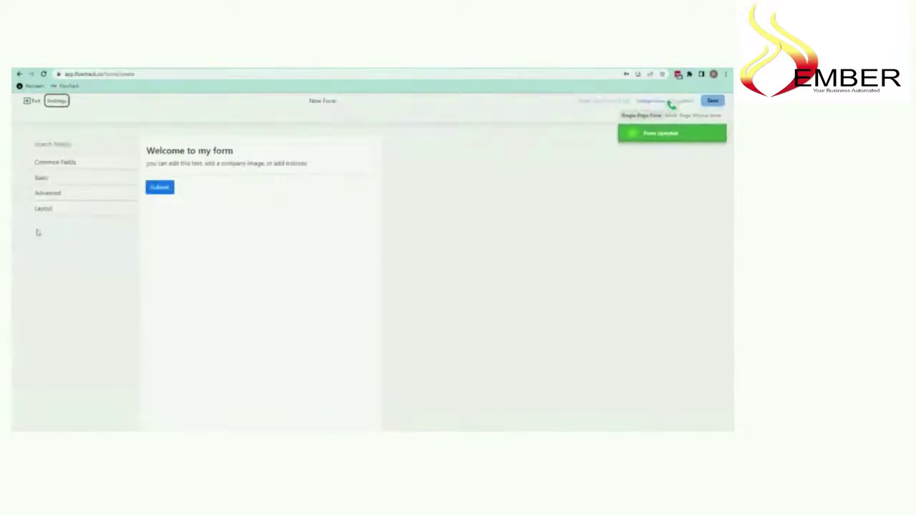
Add the common fields First Name and Last Name to the form above the submit button.
left_click(68, 167)
left_click_drag(66, 182, 199, 185)
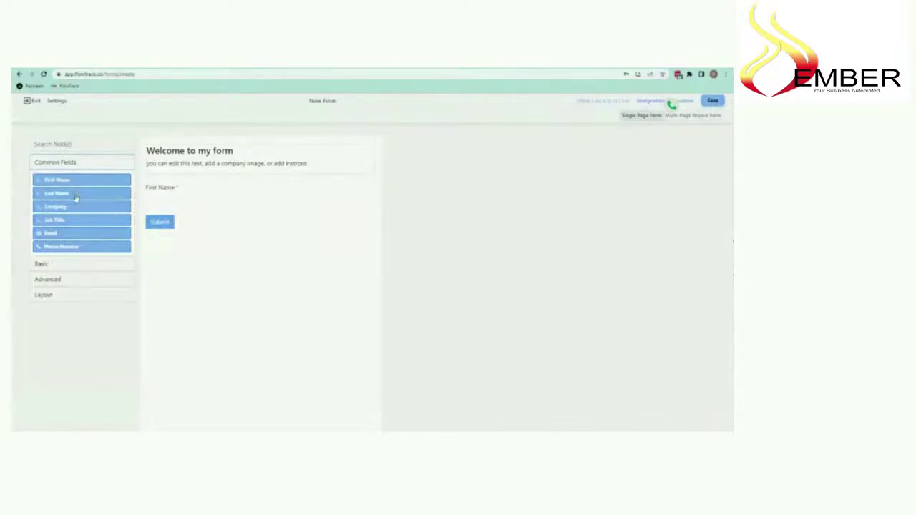
left_click_drag(76, 198, 217, 212)
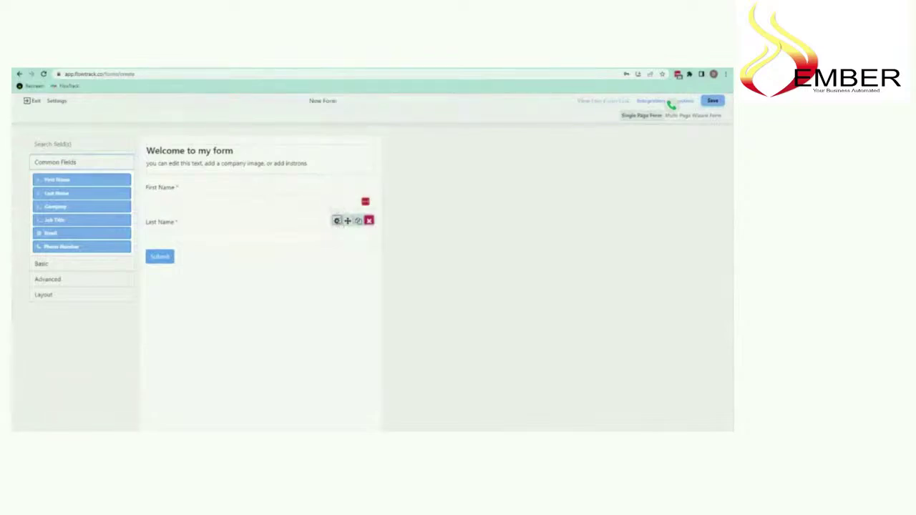
Make the Last Name field optional in its settings and save the field.
left_click(336, 221)
left_click(157, 135)
left_click(118, 188)
left_click(387, 201)
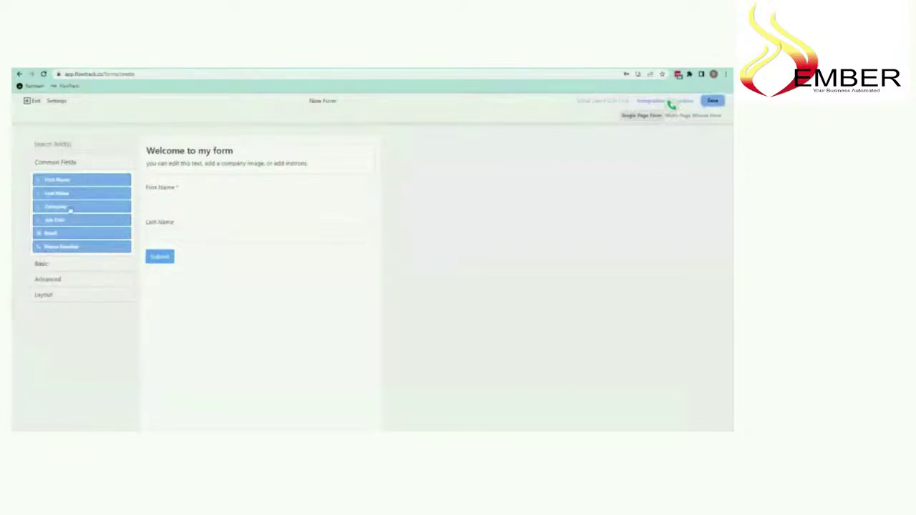
Add a basic Number field below Last Name.
left_click(68, 265)
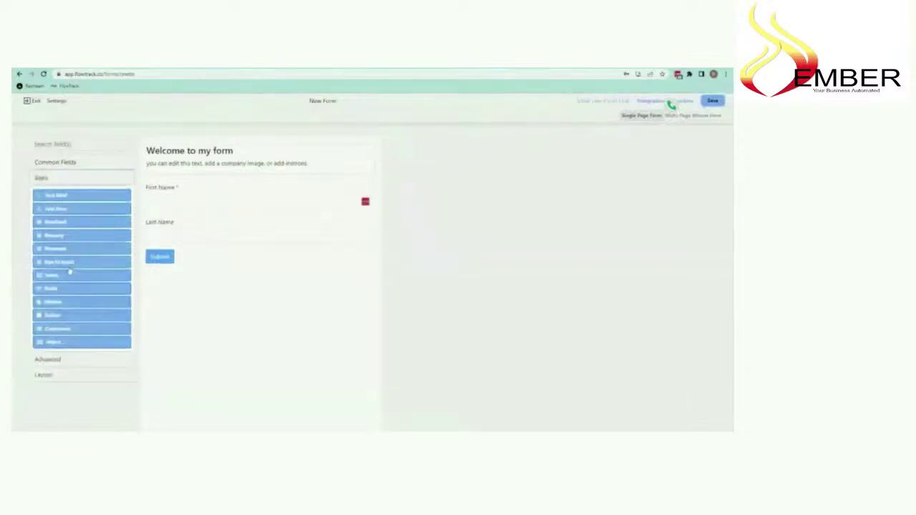
left_click_drag(59, 241, 201, 255)
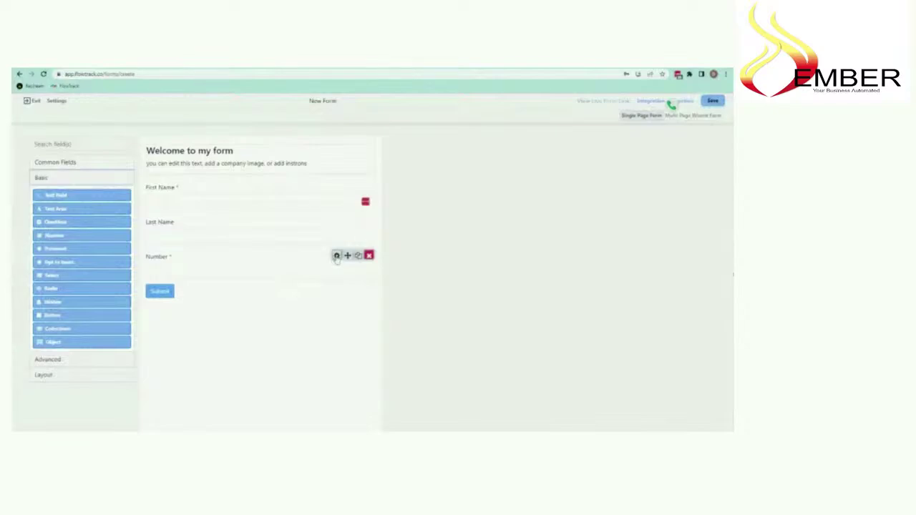
left_click(336, 255)
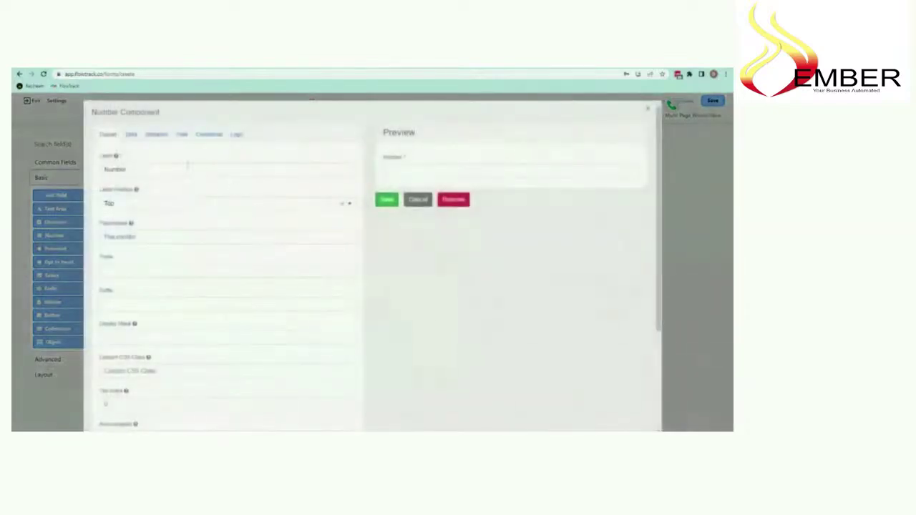
left_click(130, 136)
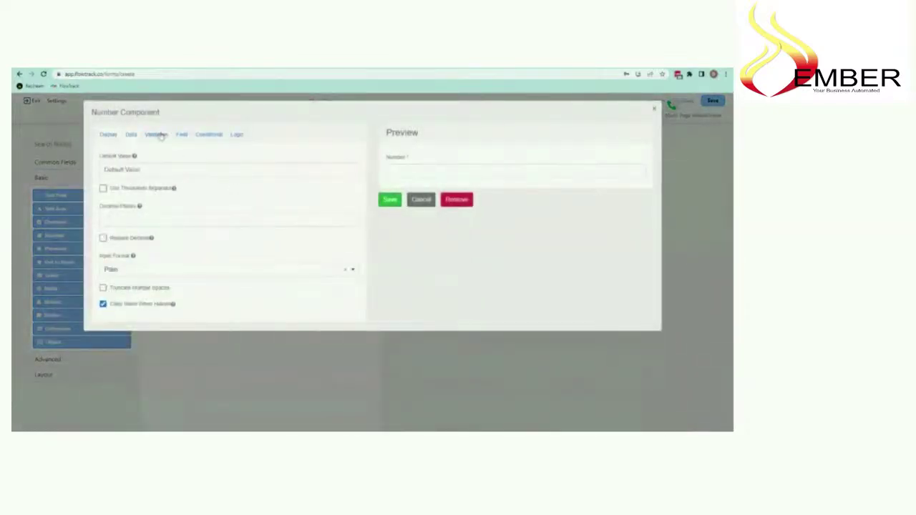
left_click(422, 199)
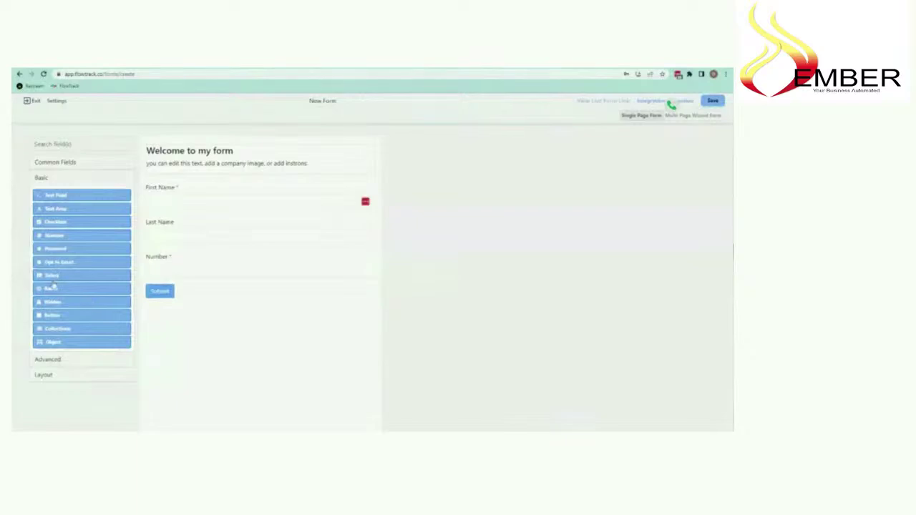
Add a Radio field below Number and label it "What do you want to do?".
left_click_drag(59, 289, 195, 287)
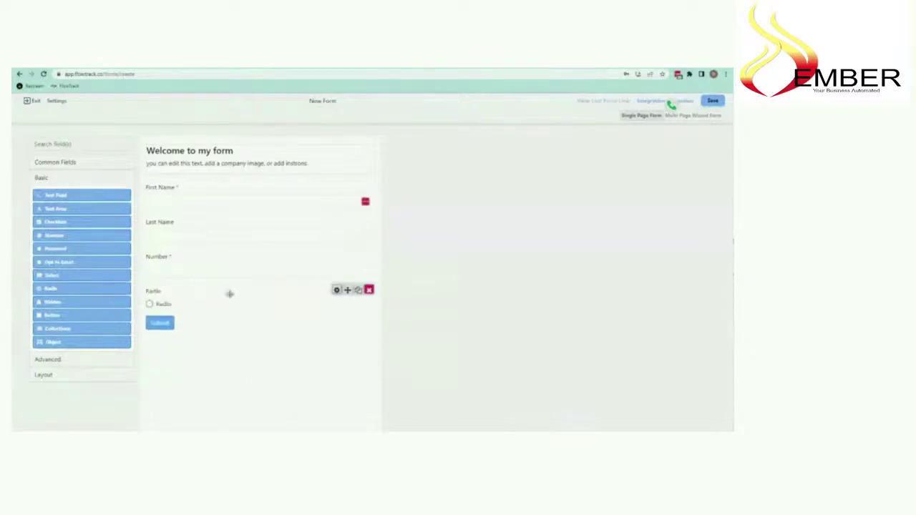
left_click(336, 290)
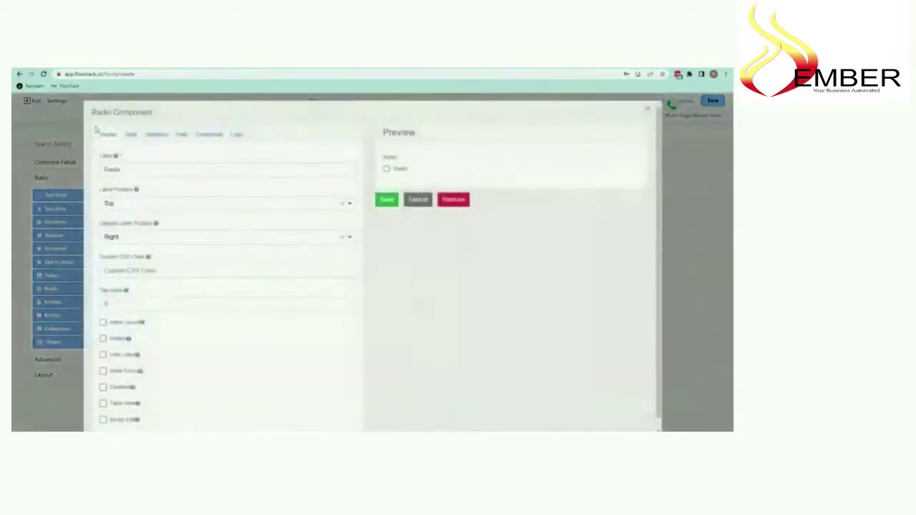
type("Wha")
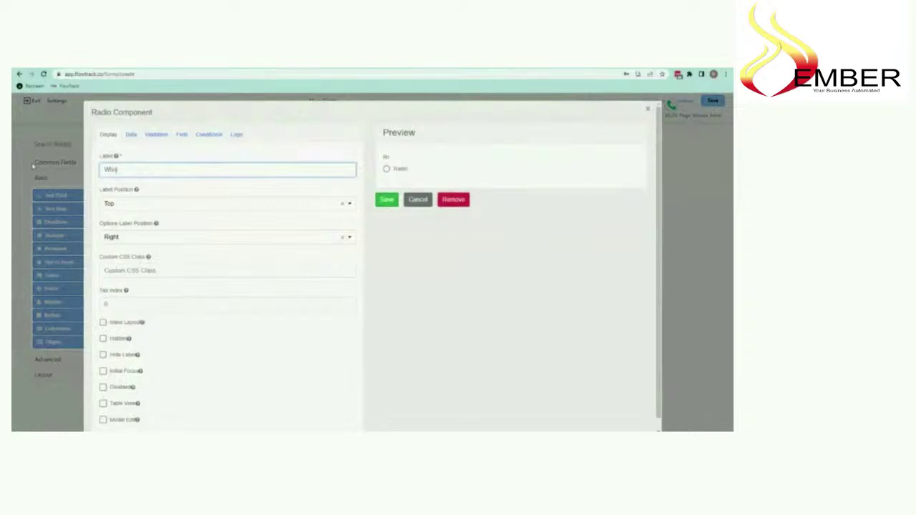
type("t do you want to do?")
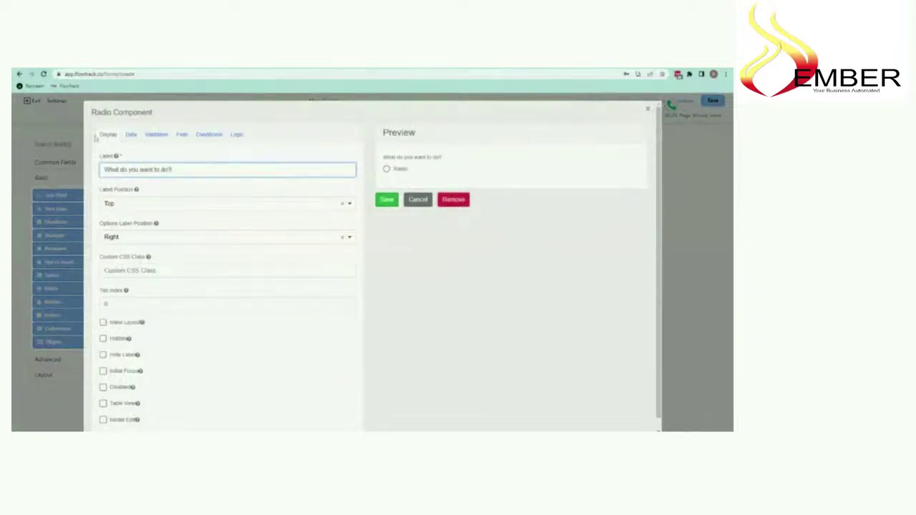
Change the radio field's first option to the label "Send A Coupon" with the value sendACoupon.
left_click(135, 136)
left_click_drag(152, 223, 97, 222)
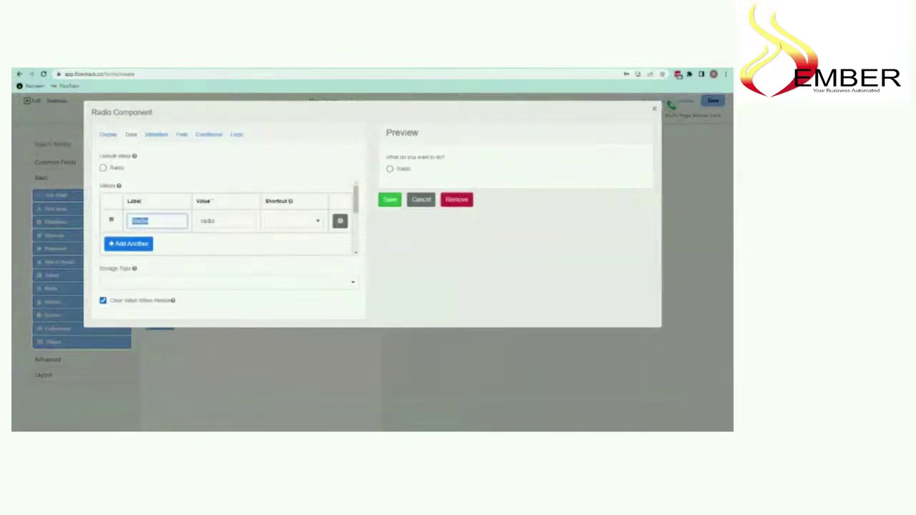
type("Send A Card")
type("on")
left_click_drag(226, 217, 196, 223)
key("BackSpace")
type("sendACoupon")
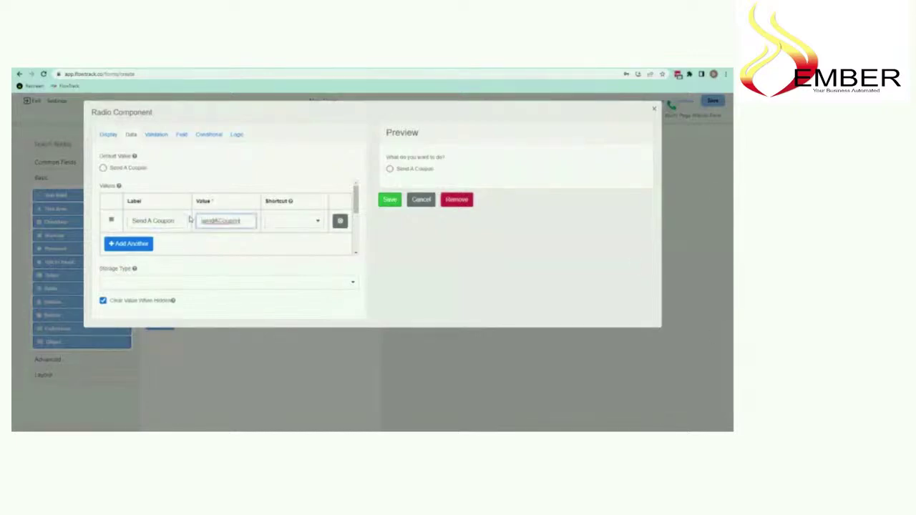
Add a second radio option labelled "Ask For Review" and save the field.
left_click(133, 244)
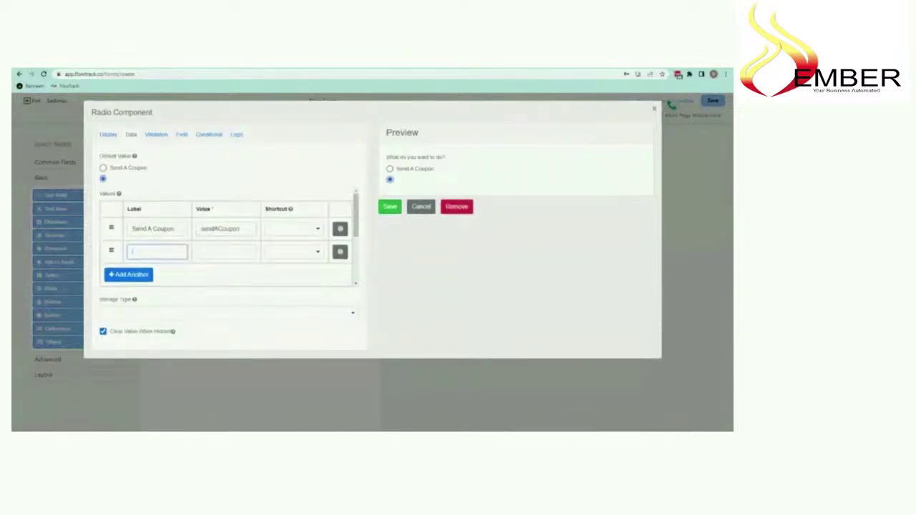
type("Ask For Rini")
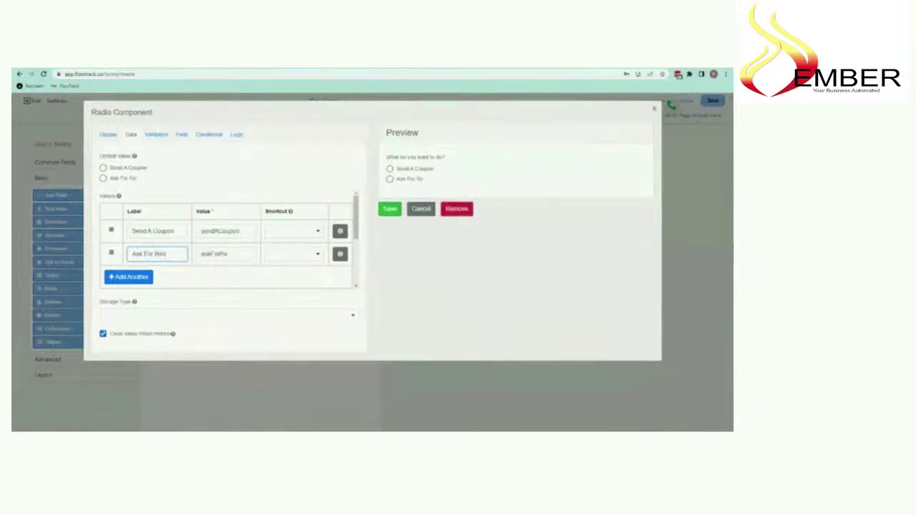
type("ew")
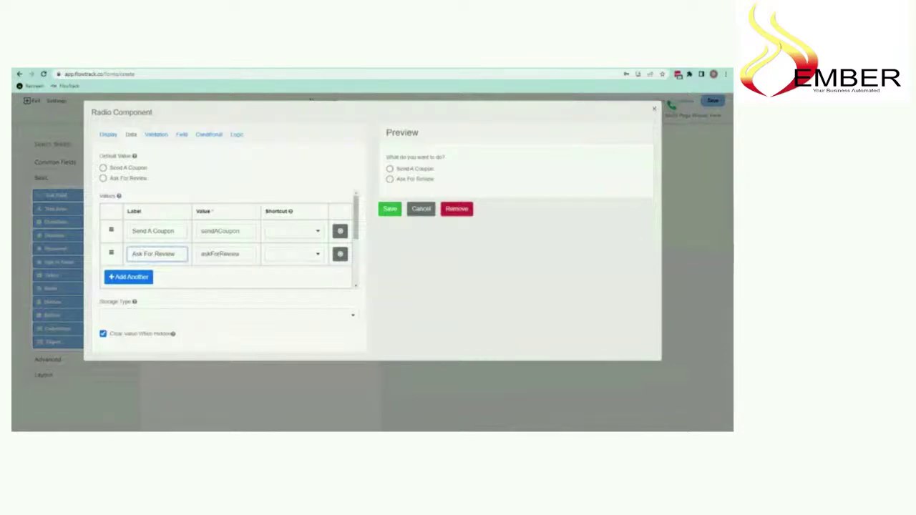
left_click(390, 209)
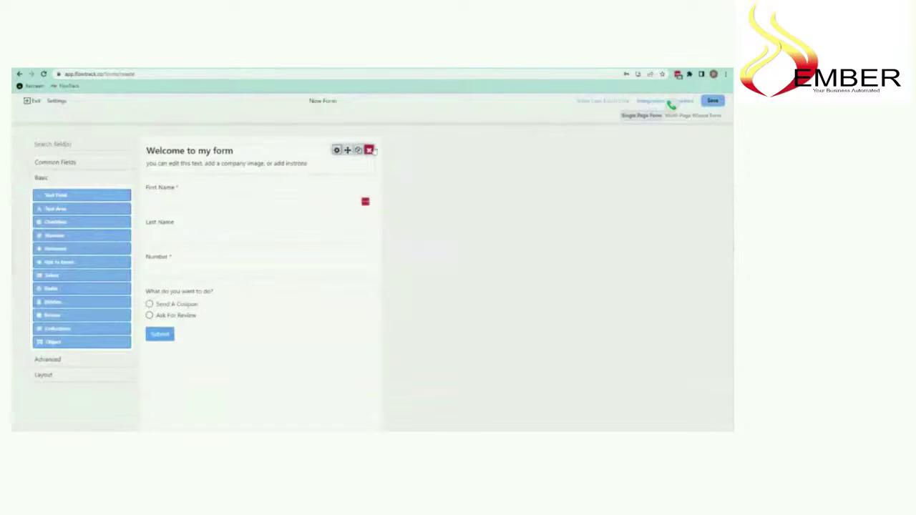
Delete the "Welcome to my form" text block and save the form as "Smart Form Demo".
left_click(369, 150)
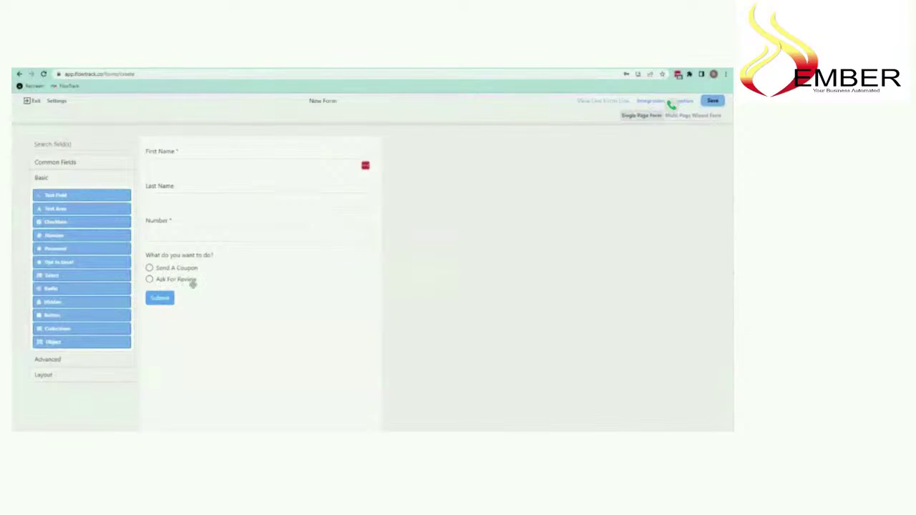
left_click(713, 101)
left_click_drag(360, 225, 241, 239)
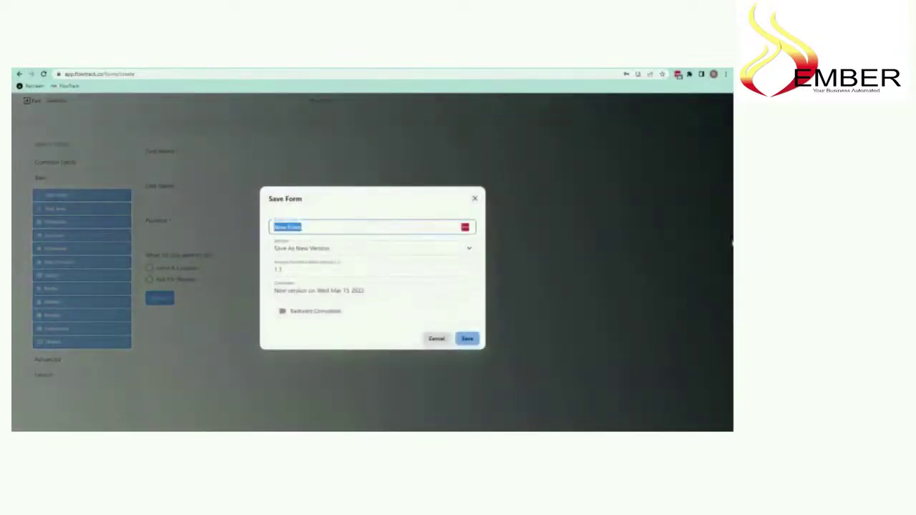
type("Jamil Form Demo")
left_click(472, 338)
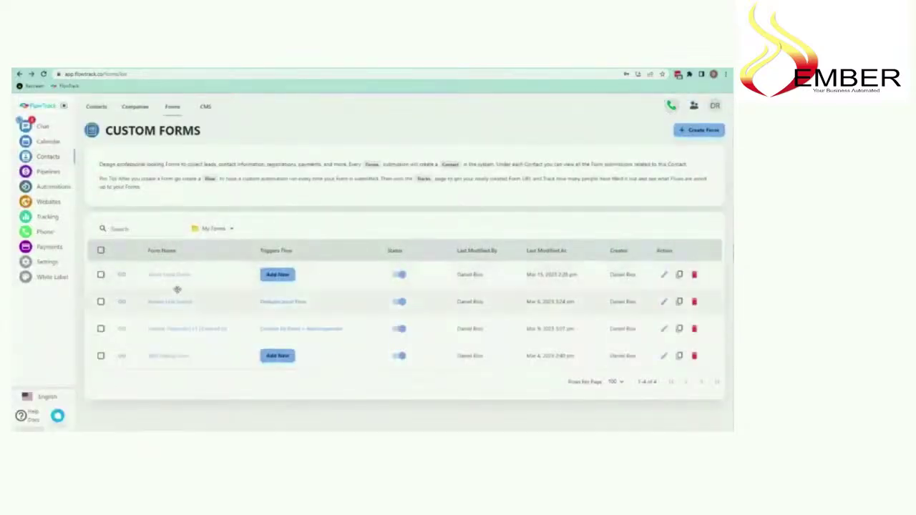
Create a new automation flow that processes Form Submissions from the Smart Form Demo form.
left_click(54, 187)
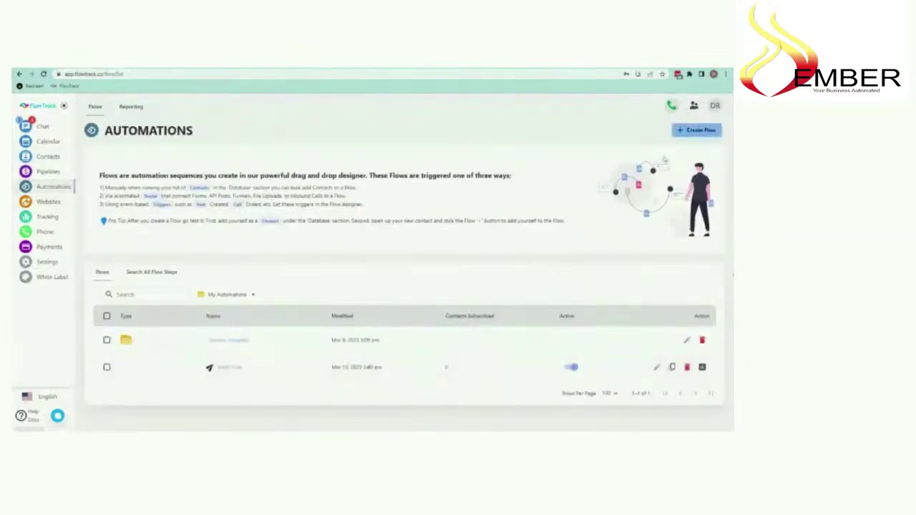
left_click(695, 130)
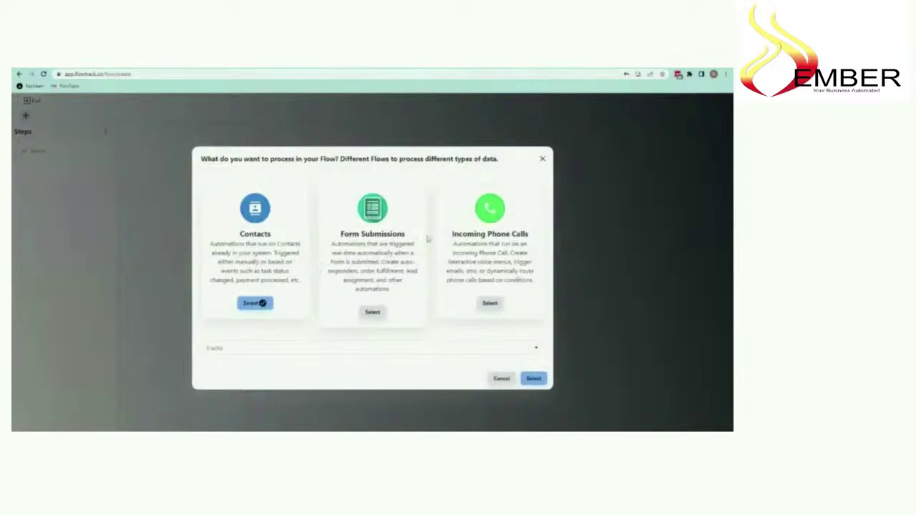
left_click(372, 312)
left_click(334, 348)
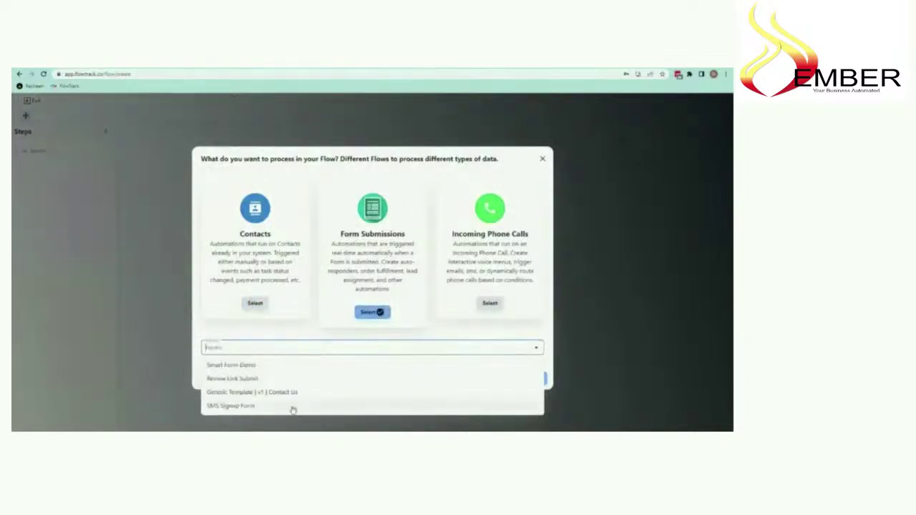
left_click(241, 365)
left_click(531, 380)
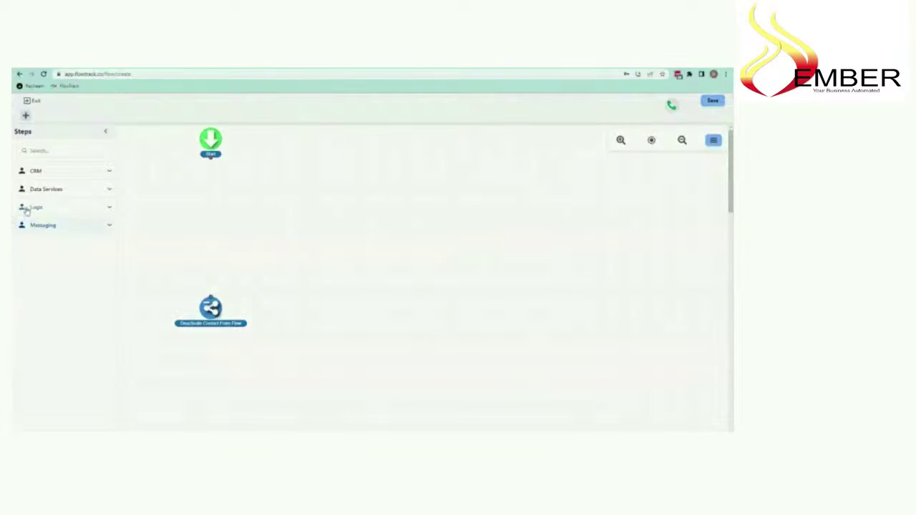
Add a Random Route / Split Test step below Start and set it to Pick Route Based On Variable.
left_click(51, 206)
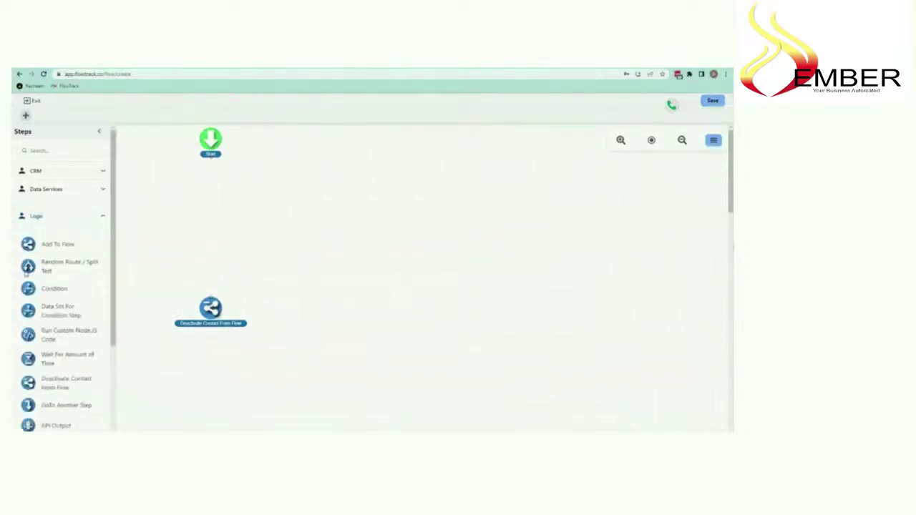
left_click_drag(28, 266, 210, 198)
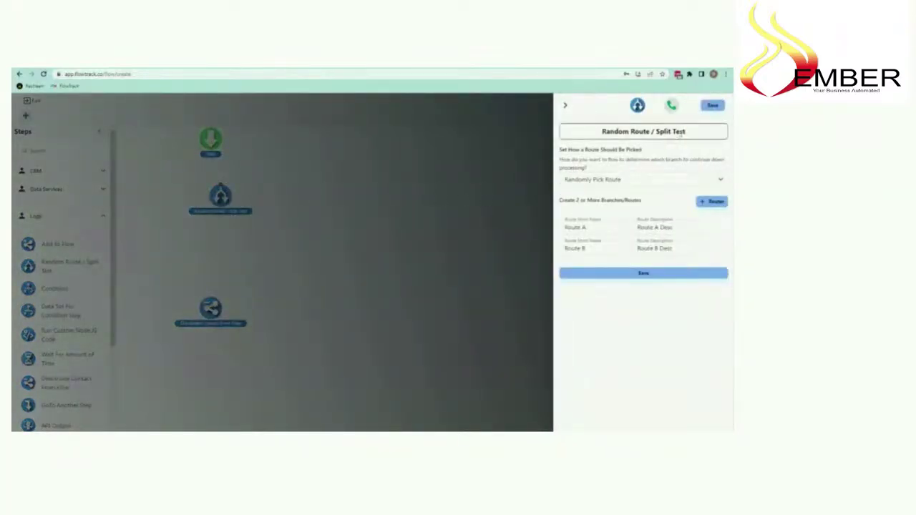
left_click(663, 184)
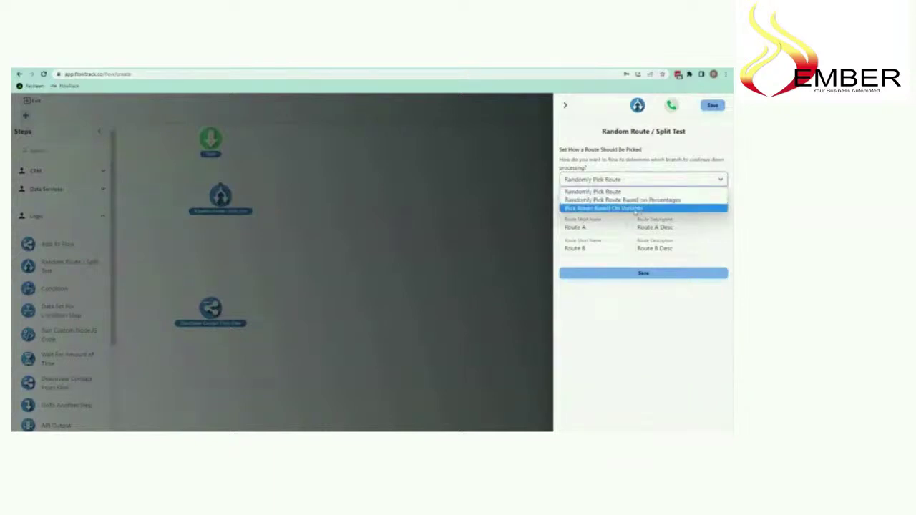
left_click(634, 209)
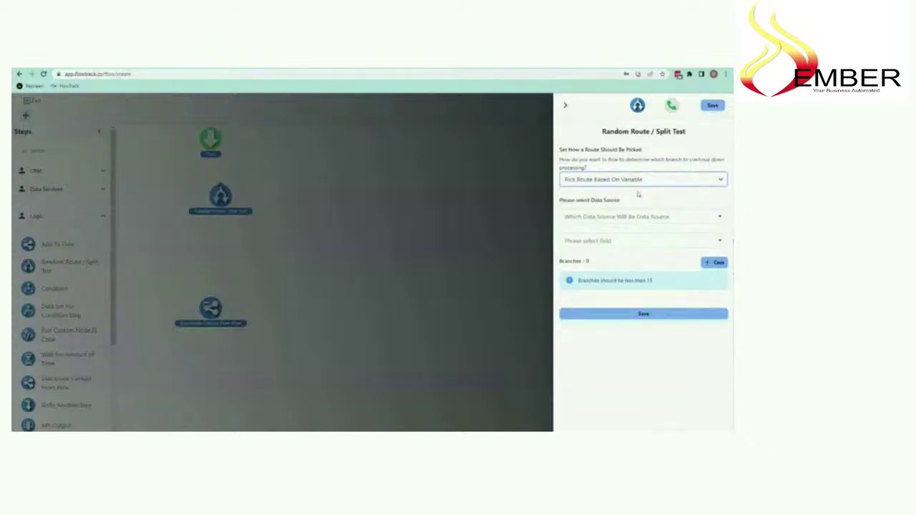
Route the split by the "What do you want to do?" field of the Smart Form Demo data source and save the step.
left_click(638, 215)
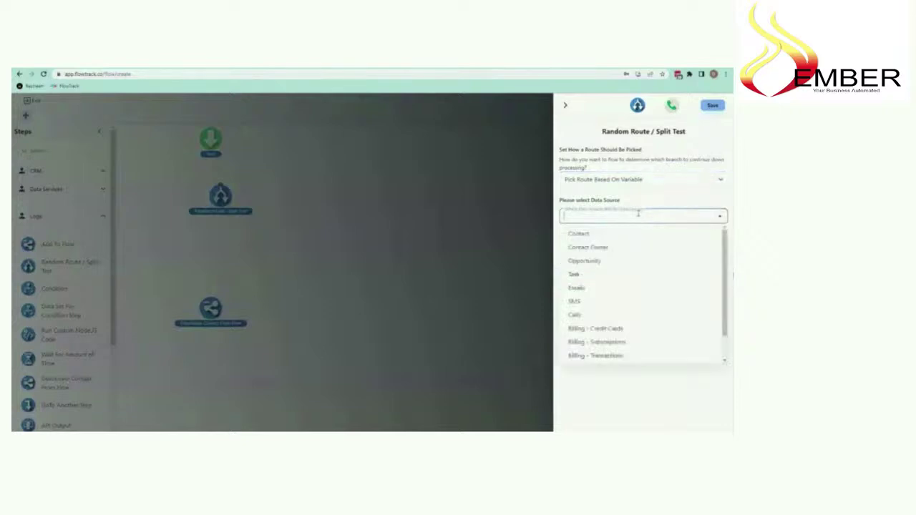
scroll(646, 260, "down", 2)
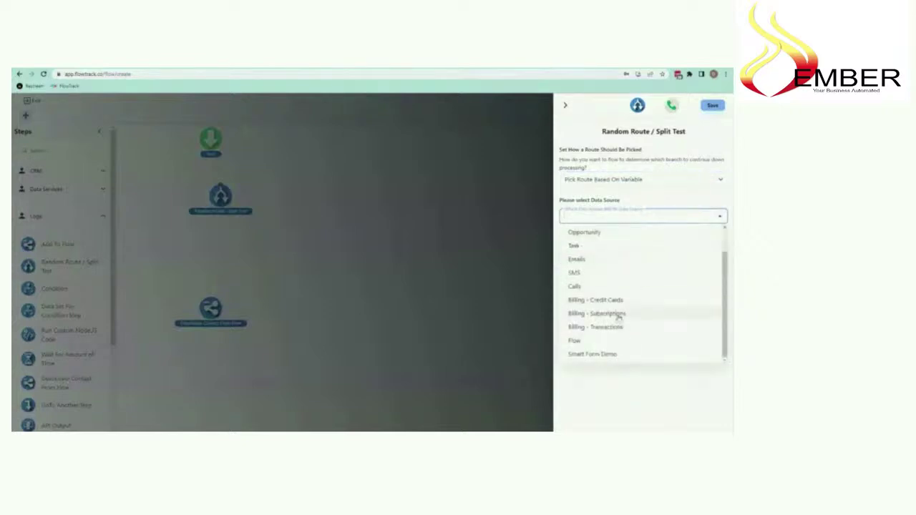
left_click(617, 357)
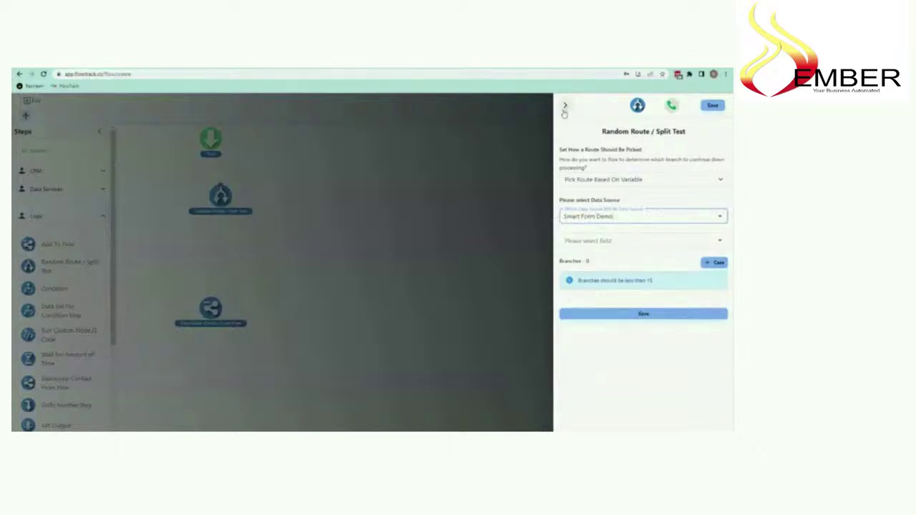
left_click(604, 240)
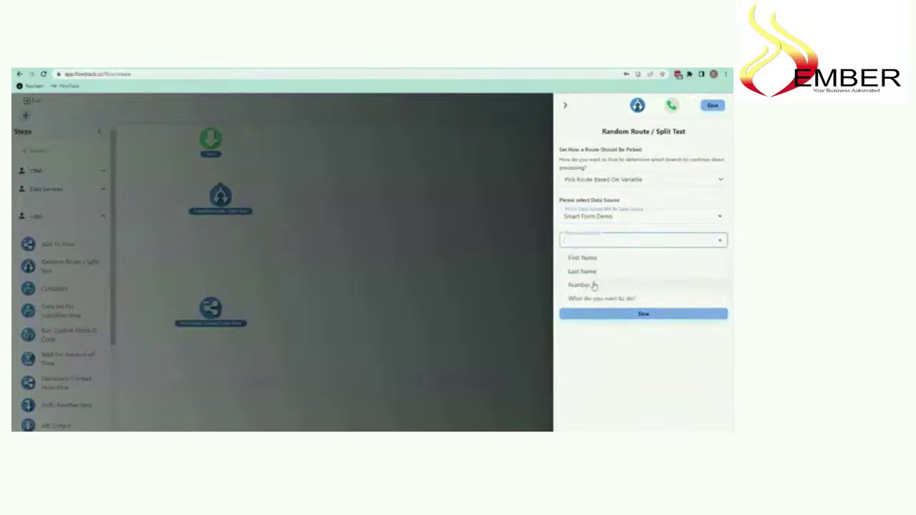
left_click(596, 302)
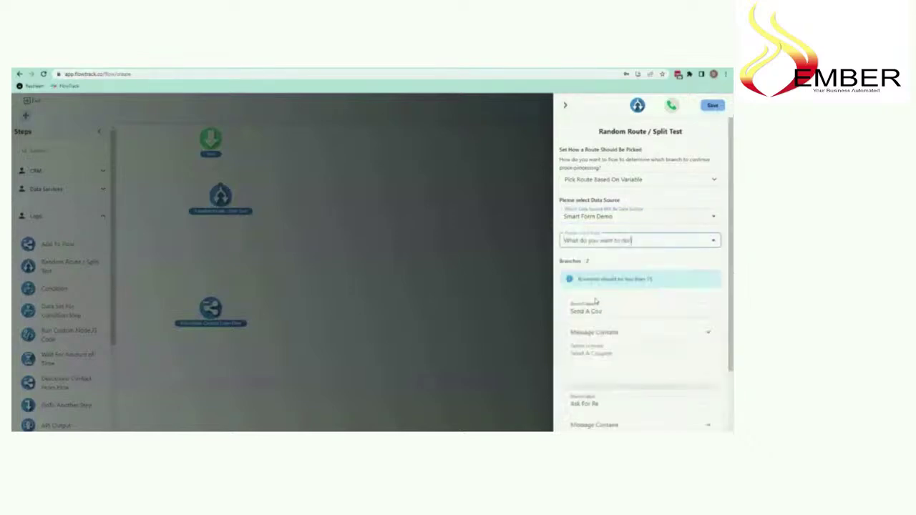
scroll(648, 315, "down", 2)
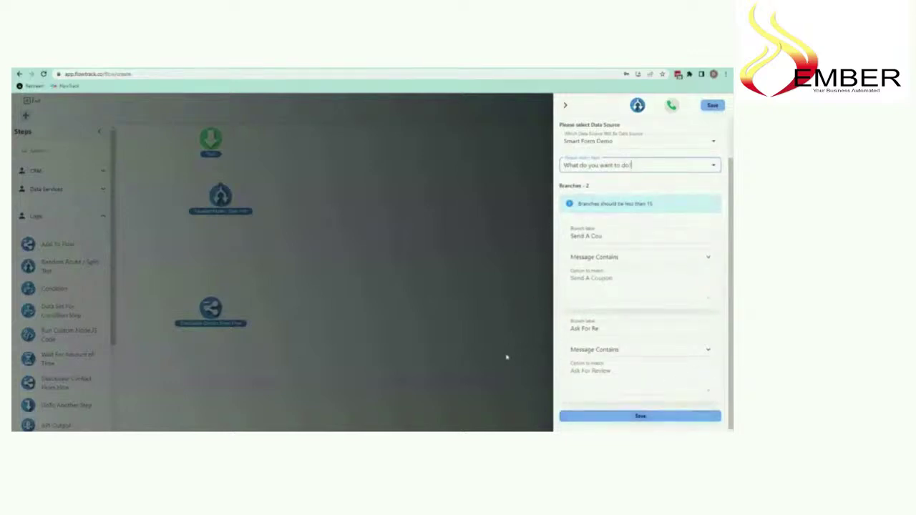
left_click(634, 420)
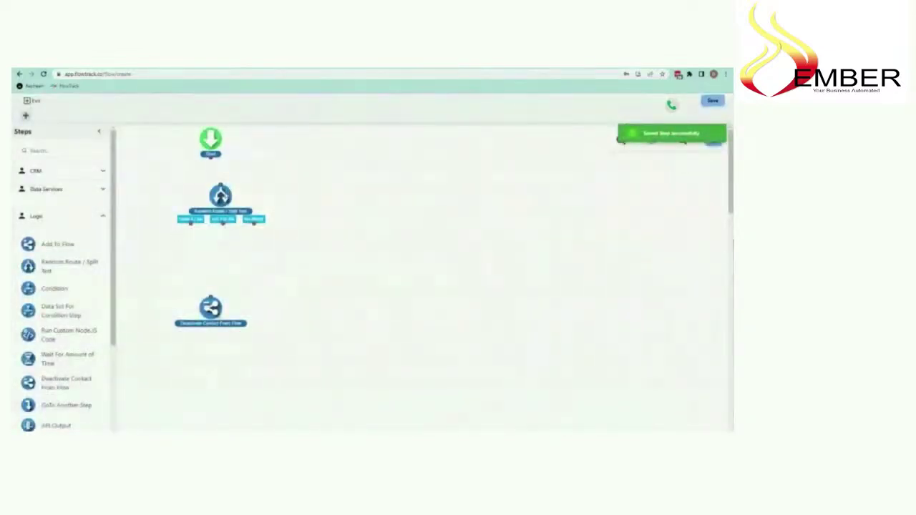
Line up the split step under Start, move Deactivate Contact From Flow further down, and connect Start to the split step.
left_click_drag(222, 195, 212, 195)
left_click_drag(211, 158, 210, 187)
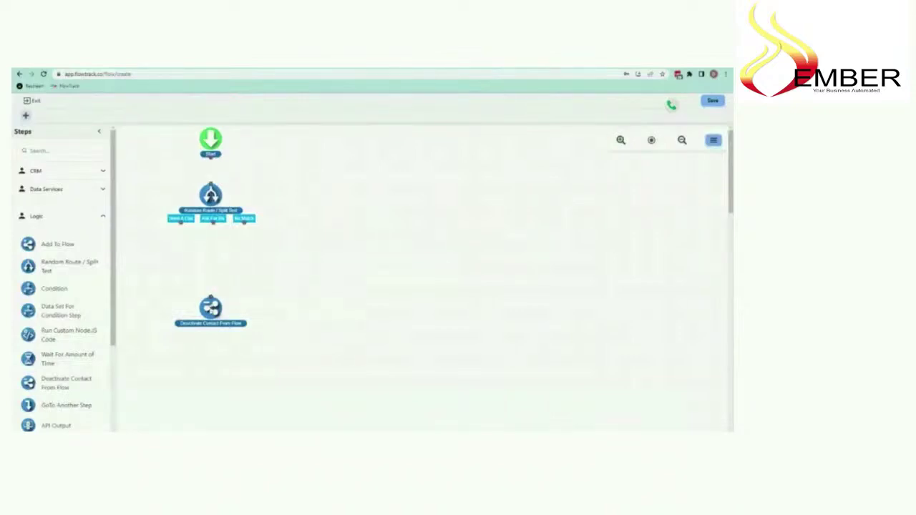
left_click_drag(212, 307, 210, 360)
left_click_drag(210, 159, 209, 185)
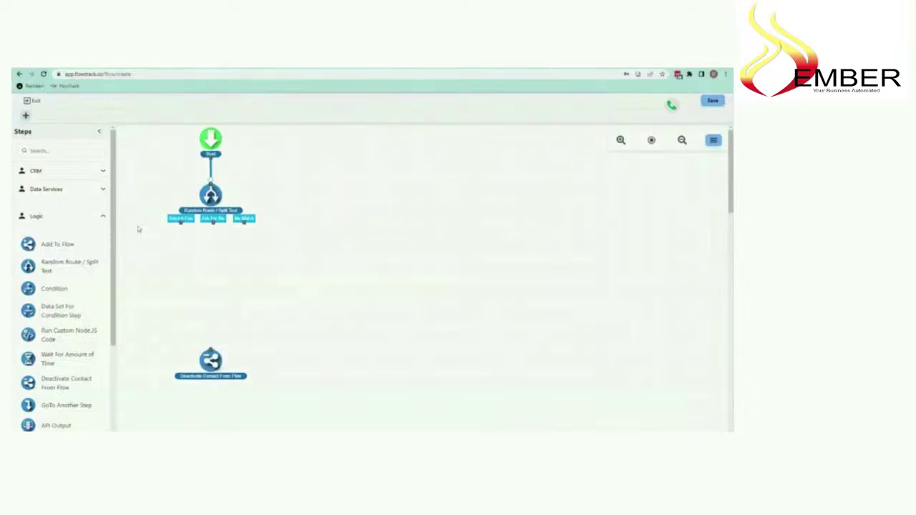
Add a Send SMS/MMS step below the split's coupon route and choose the available phone number as its From Number.
scroll(66, 271, "down", 5)
left_click(40, 428)
left_click_drag(30, 283, 173, 265)
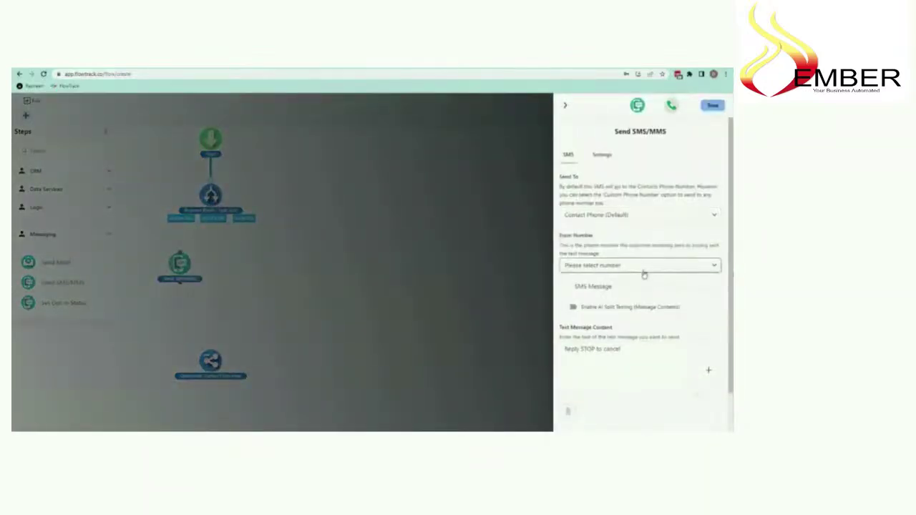
scroll(638, 266, "down", 1)
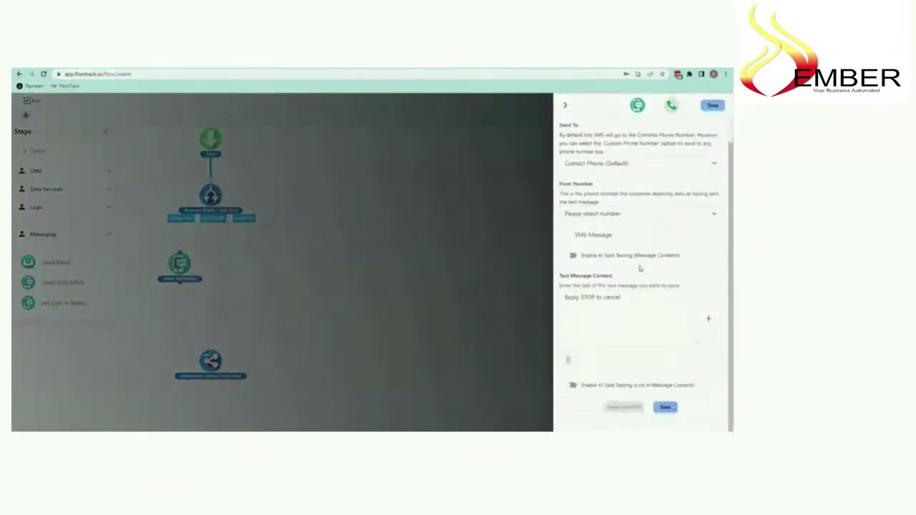
left_click(623, 214)
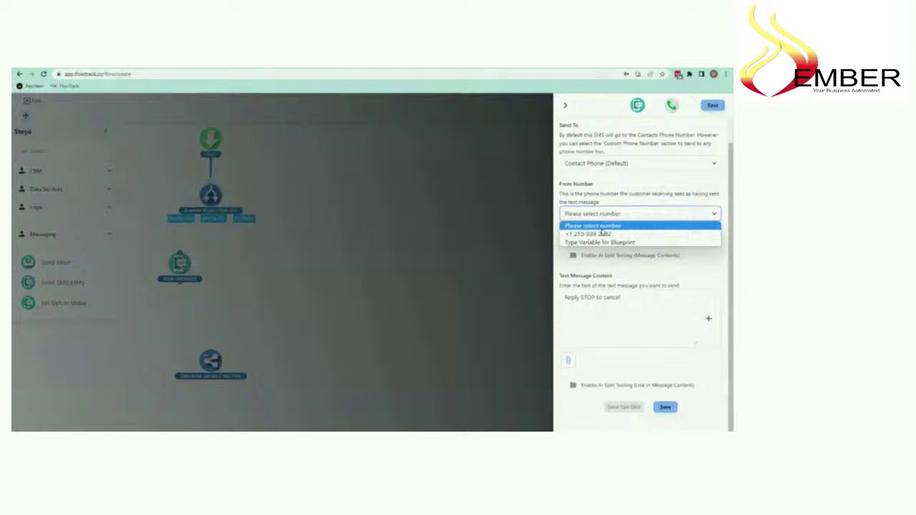
left_click(604, 234)
Begin the message with "Hi" and the contact's First Name variable, leaving blank lines above "Reply STOP to cancel".
left_click(585, 309)
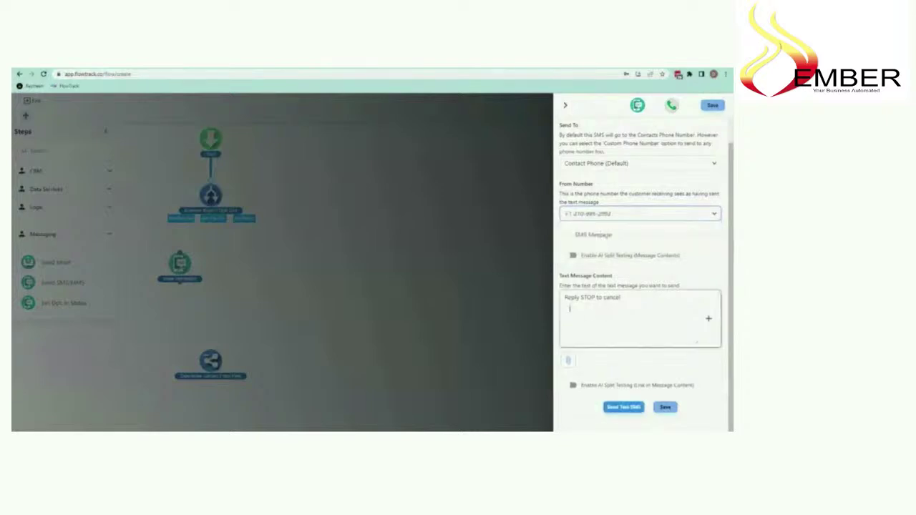
left_click(563, 297)
key("Return")
key("Return")
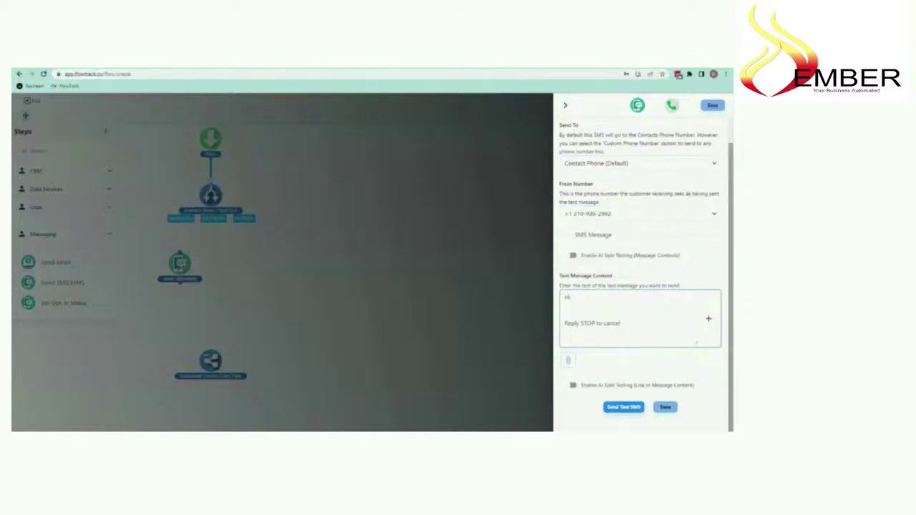
left_click(708, 319)
left_click(693, 329)
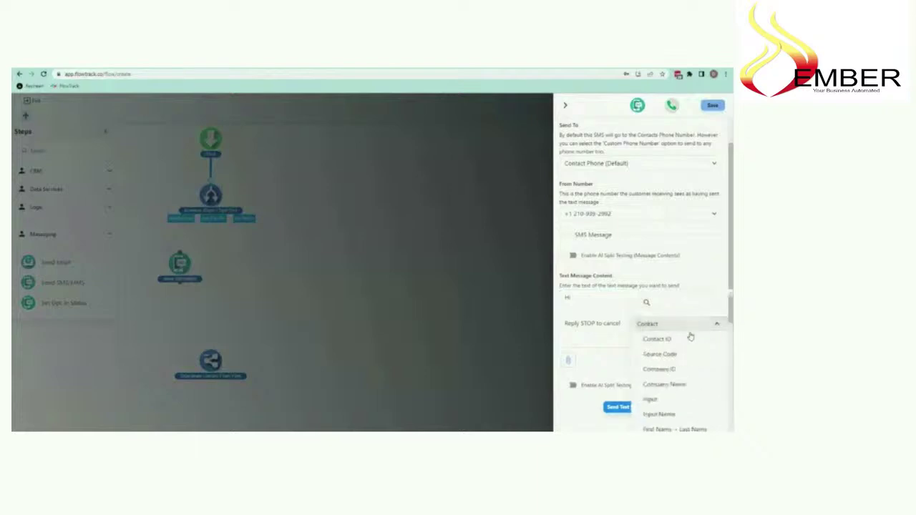
scroll(689, 351, "down", 2)
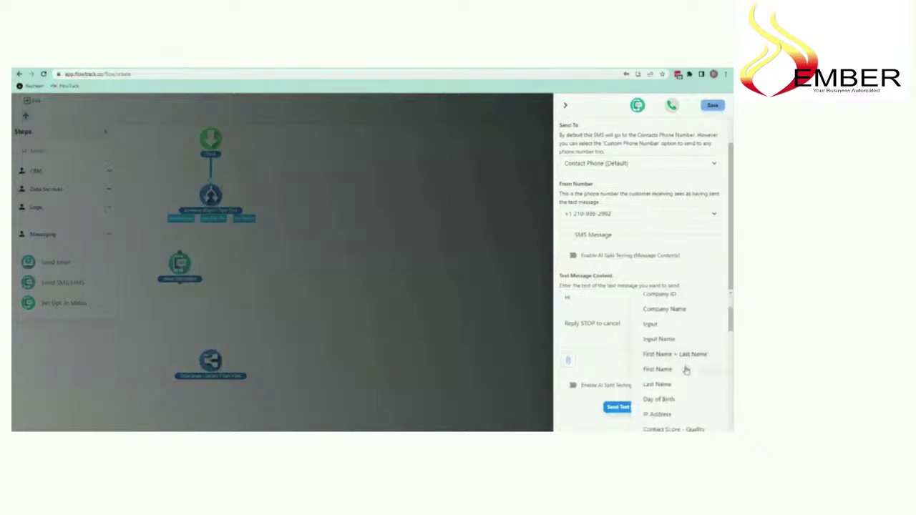
left_click(685, 369)
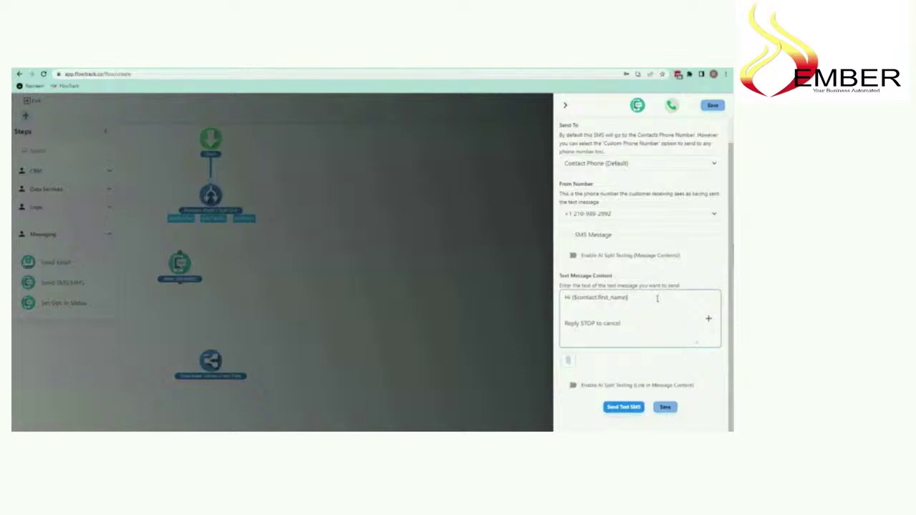
Add the line "Here is your coupon for window tint!" below the greeting of the text message.
key("Return")
key("Return")
type("Here is")
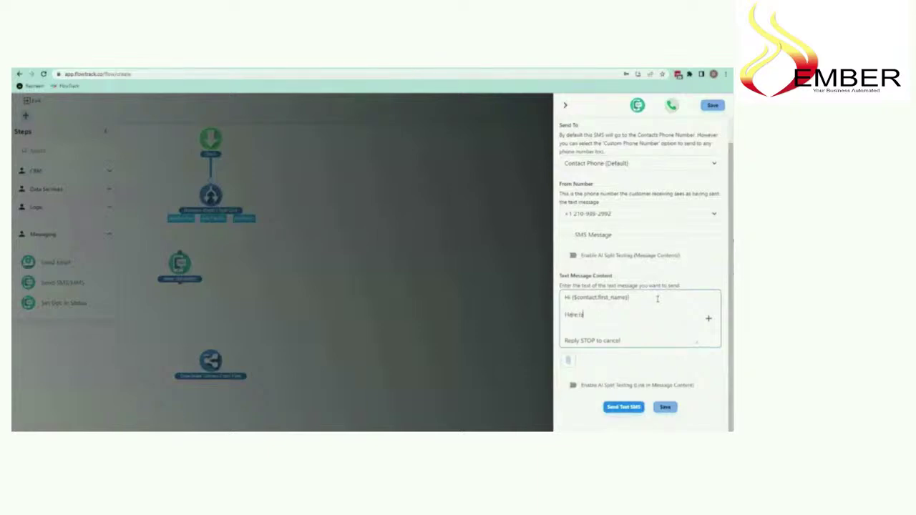
type(" your coupon for window tint!")
left_click(567, 360)
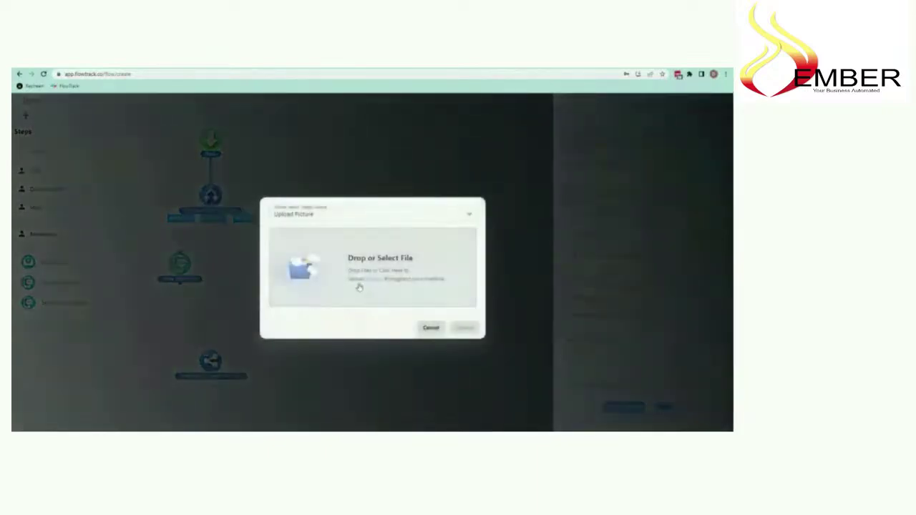
left_click(319, 215)
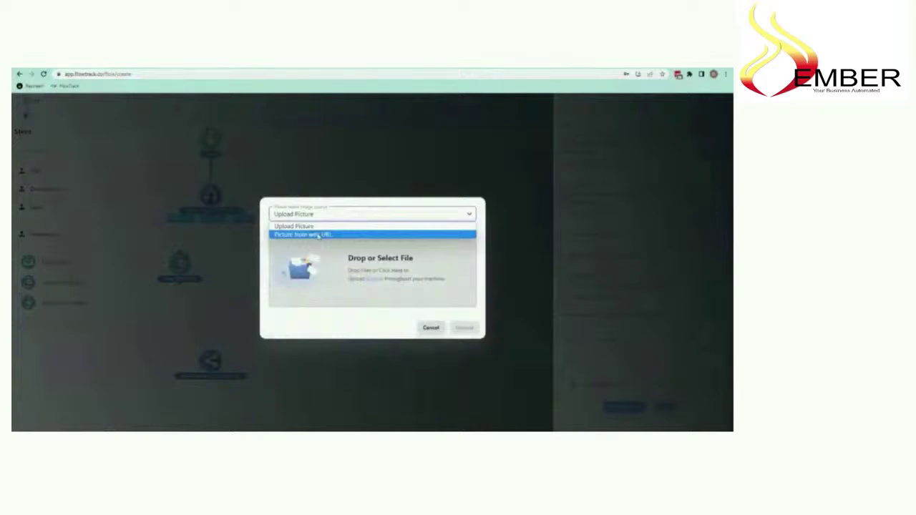
left_click(313, 225)
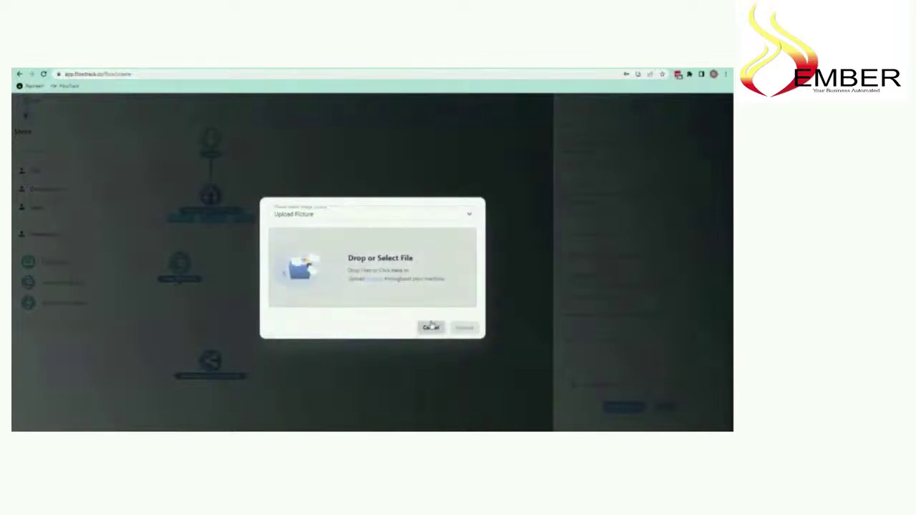
left_click(431, 327)
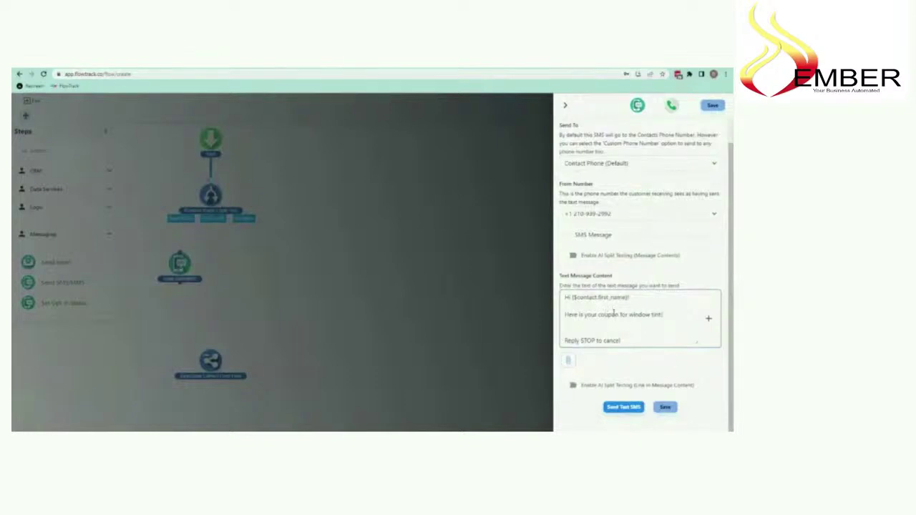
Reword the line to "Here is your coupon code for $30 window tint!", add "xkyk1510" below it, and save the SMS step.
type("code")
key("Right")
key("Right")
key("Right")
type("$50")
left_click(692, 313)
key("Return")
type("6")
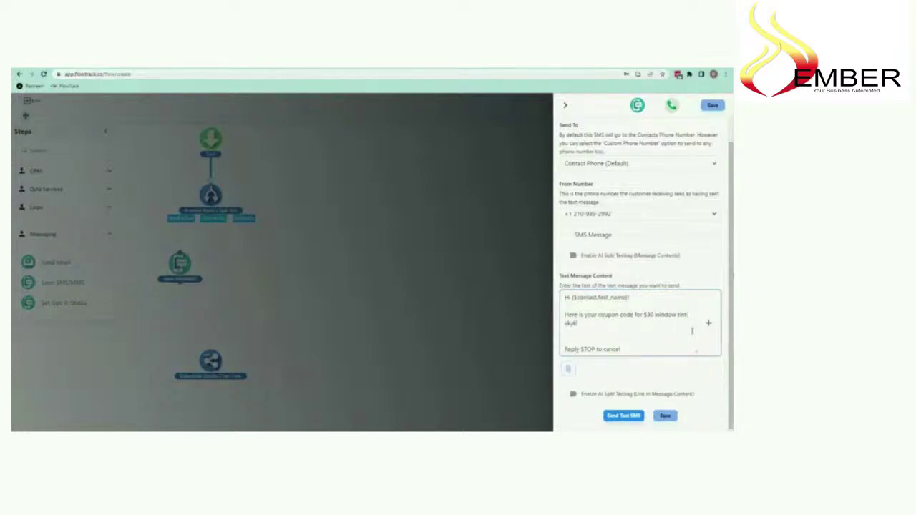
type("kyk1111")
left_click(665, 415)
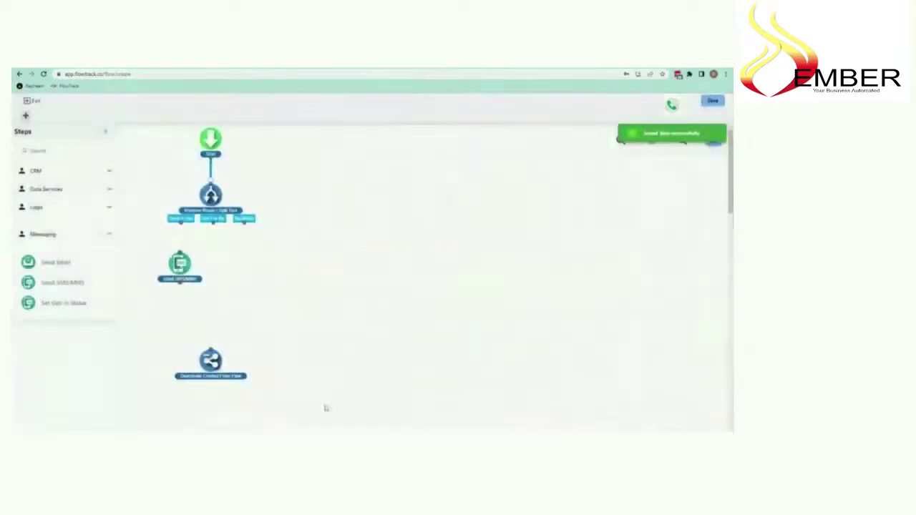
Connect the split's coupon route to Send SMS/MMS and add "This coupon code expires in 14 days!" to its message.
left_click_drag(181, 220, 179, 255)
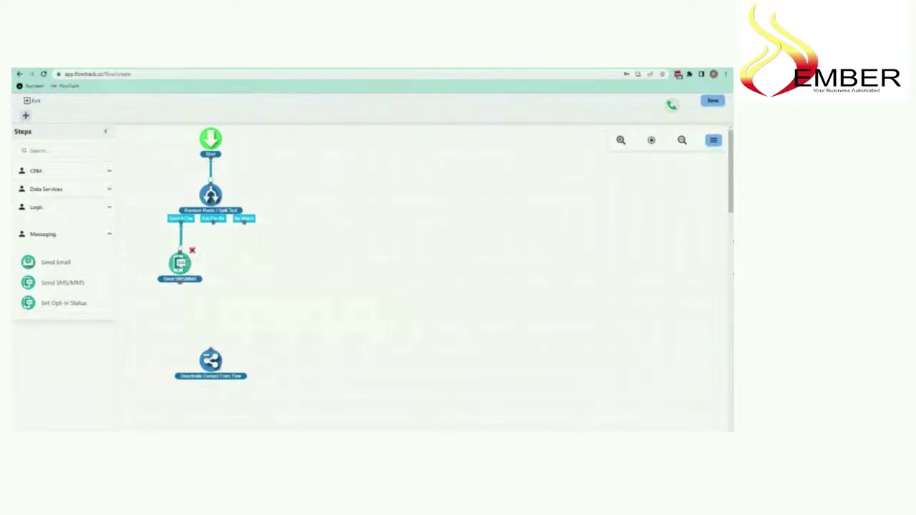
left_click(185, 264)
left_click(624, 378)
key("Return")
key("Return")
key("BackSpace")
key("Return")
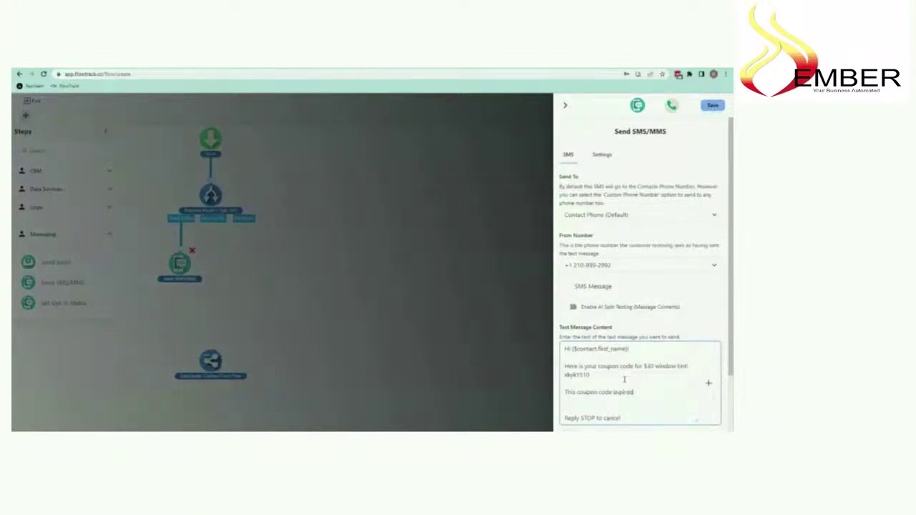
type("days!")
left_click(709, 382)
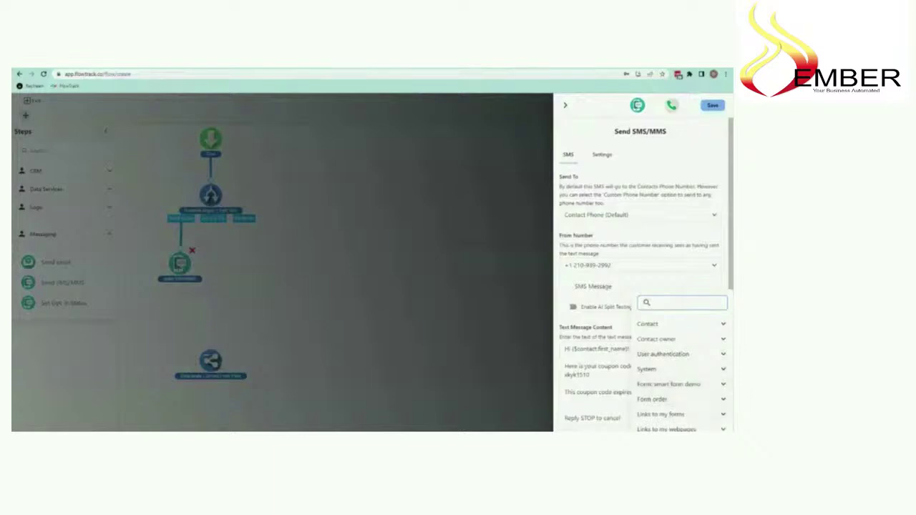
left_click(668, 371)
scroll(662, 386, "down", 3)
scroll(663, 390, "down", 6)
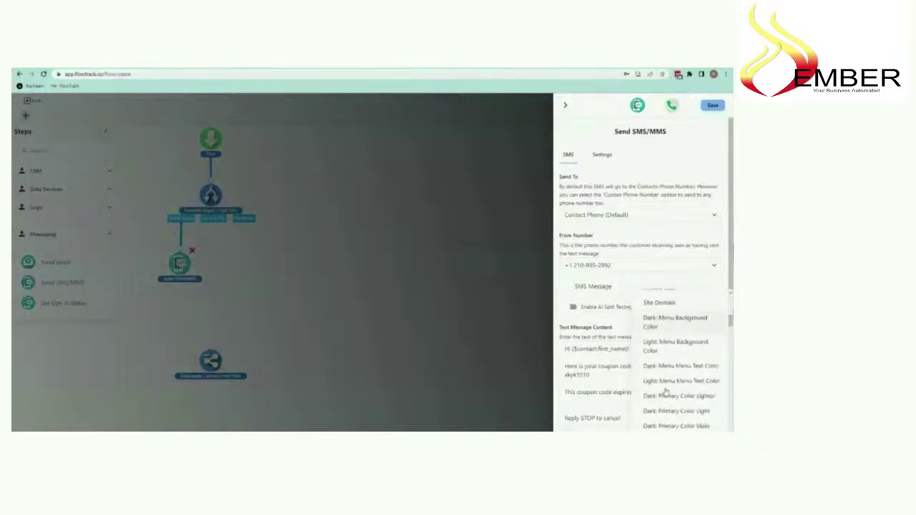
scroll(664, 392, "down", 10)
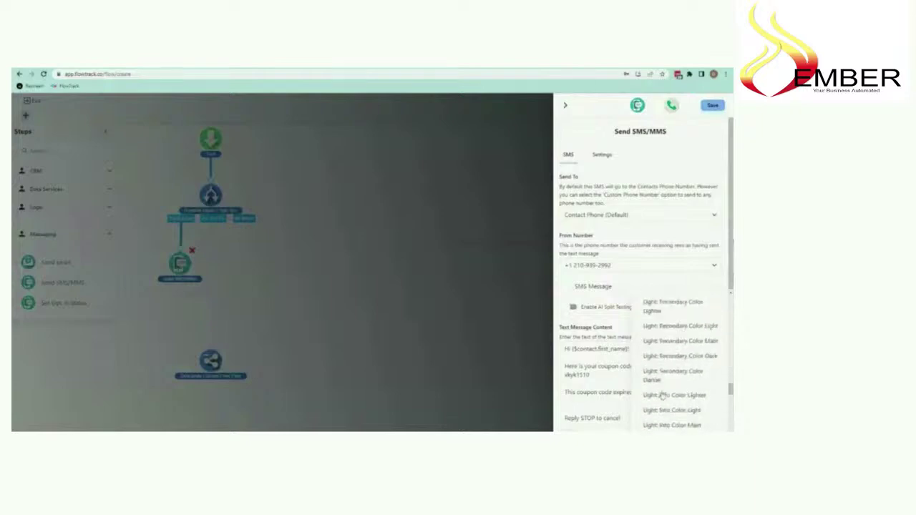
left_click(638, 386)
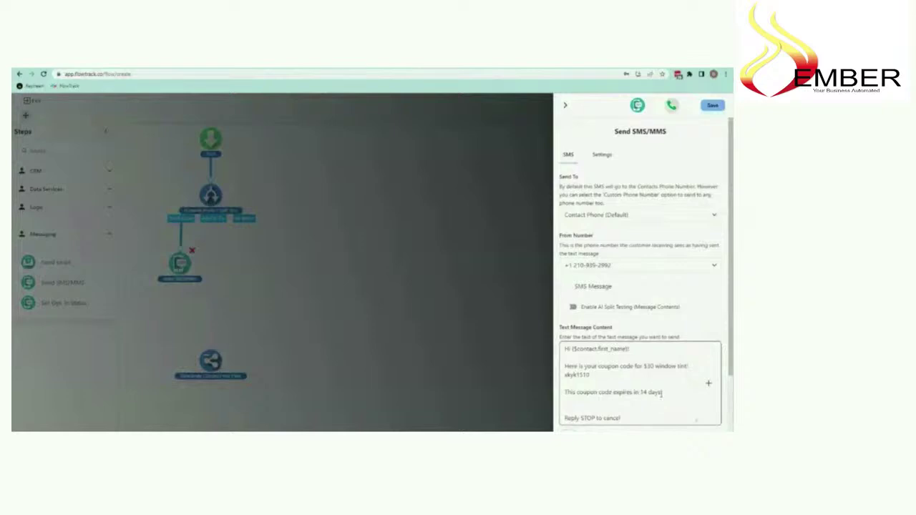
Save the updated coupon SMS step and move Deactivate Contact From Flow further down the canvas.
scroll(662, 397, "down", 2)
left_click(667, 409)
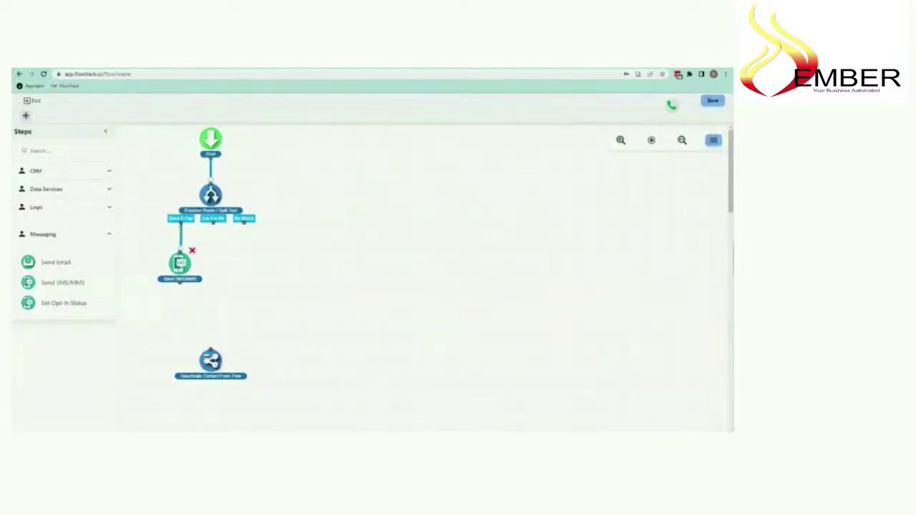
left_click_drag(210, 360, 210, 375)
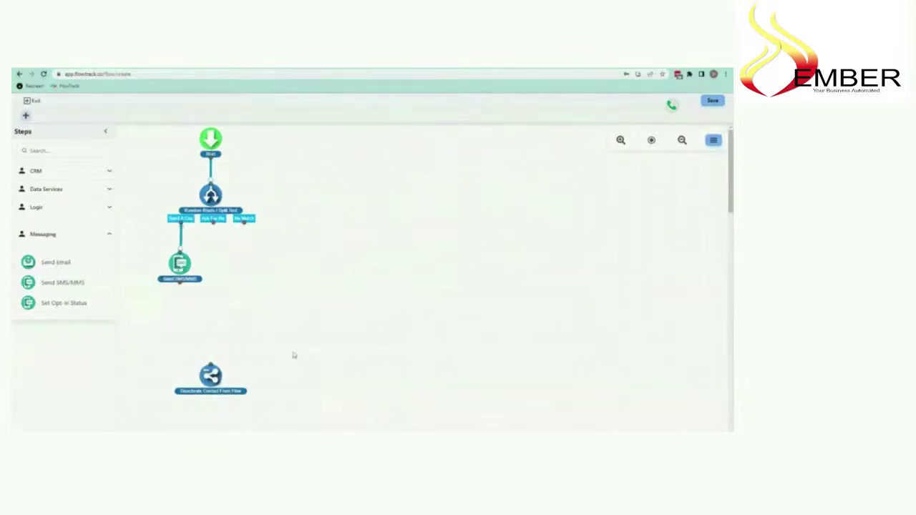
scroll(286, 354, "down", 1)
left_click_drag(218, 343, 217, 381)
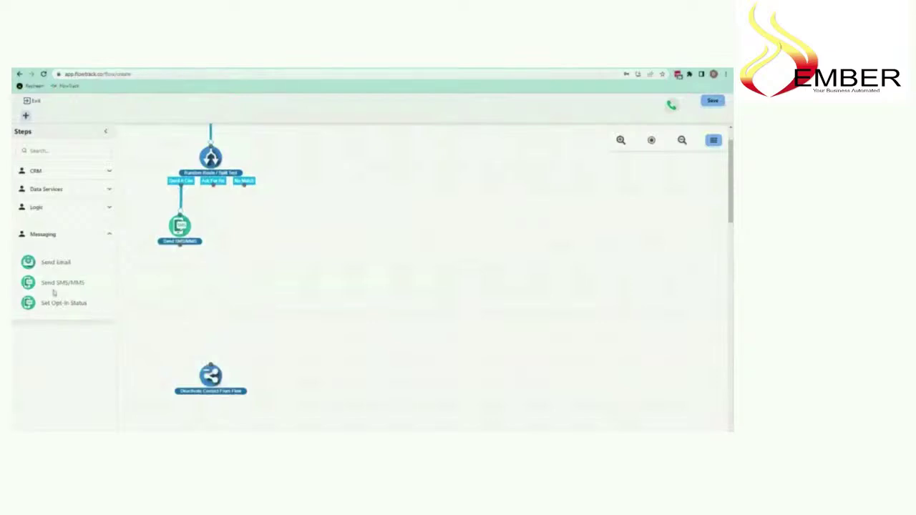
Search the available steps for "wait" and place Wait For Amount of Time below the coupon SMS step.
left_click(44, 195)
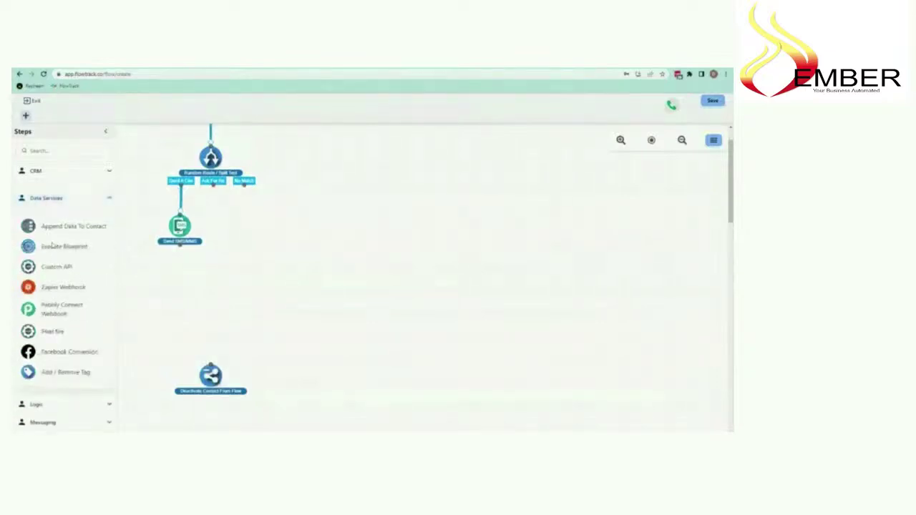
left_click(40, 405)
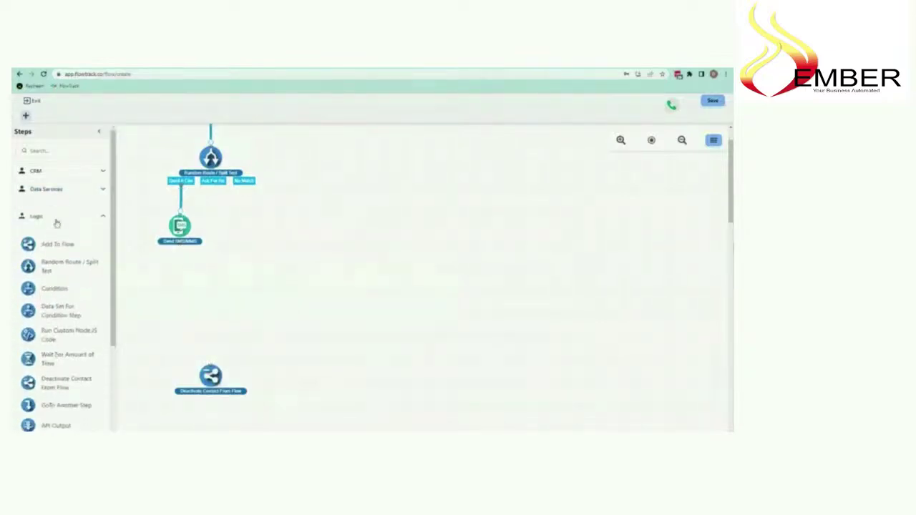
left_click(47, 150)
type("wait")
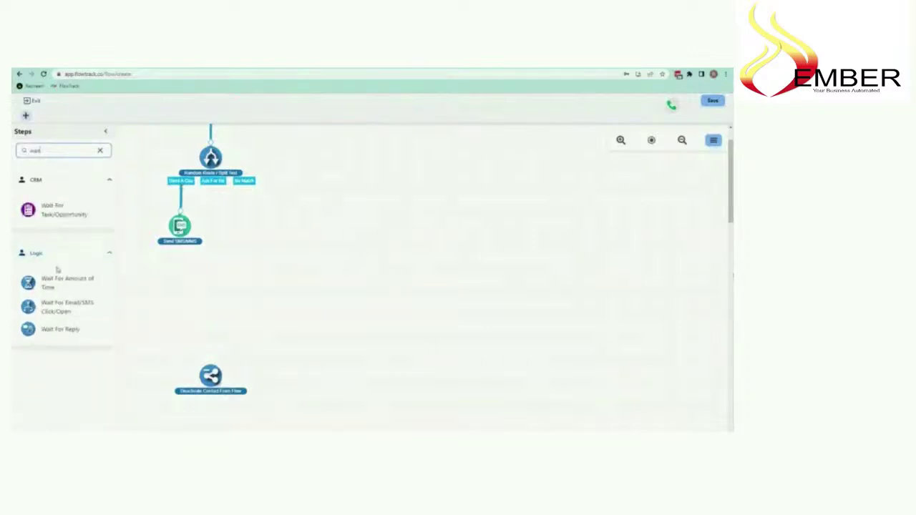
left_click_drag(35, 282, 179, 277)
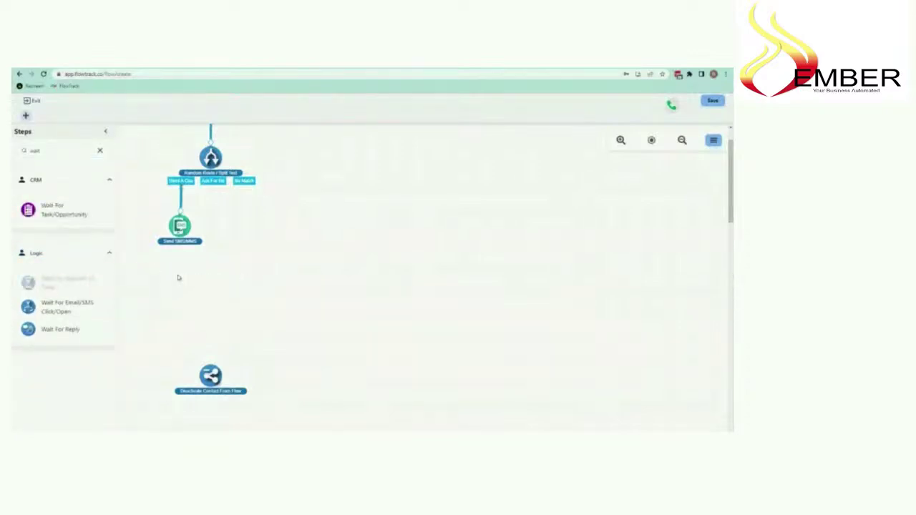
Change the wait's time unit, save it, and connect Send SMS/MMS to Wait For Amount of Time.
left_click(592, 215)
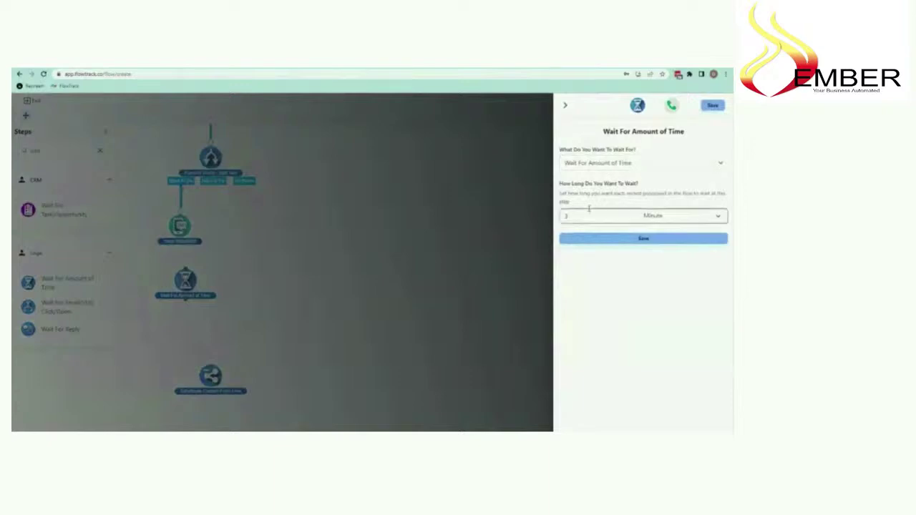
left_click(676, 219)
left_click(680, 259)
left_click(655, 243)
mouse_move(180, 247)
left_mouse_down()
mouse_move(194, 286)
mouse_move(176, 285)
mouse_move(181, 279)
left_mouse_up()
Clear the step search and add a second Send SMS/MMS step below Wait For Amount of Time.
left_click(64, 261)
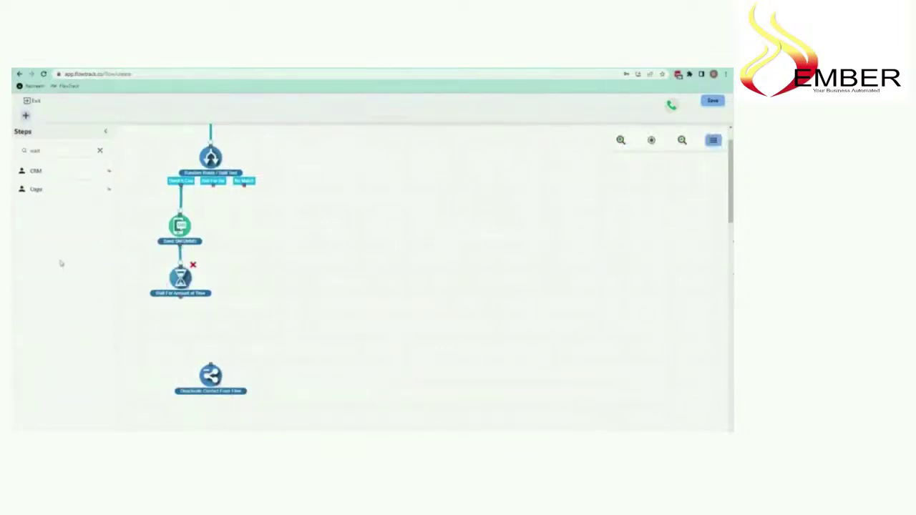
left_click(80, 171)
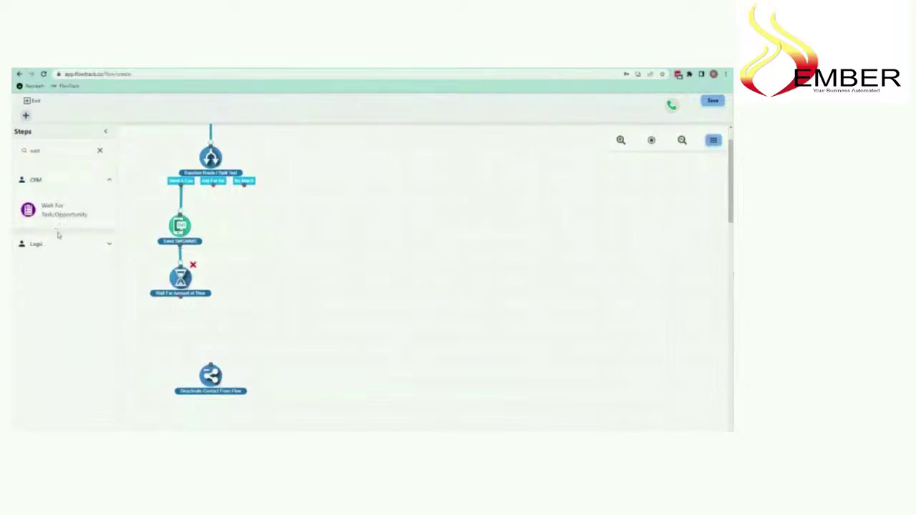
left_click_drag(43, 150, 12, 148)
key("BackSpace")
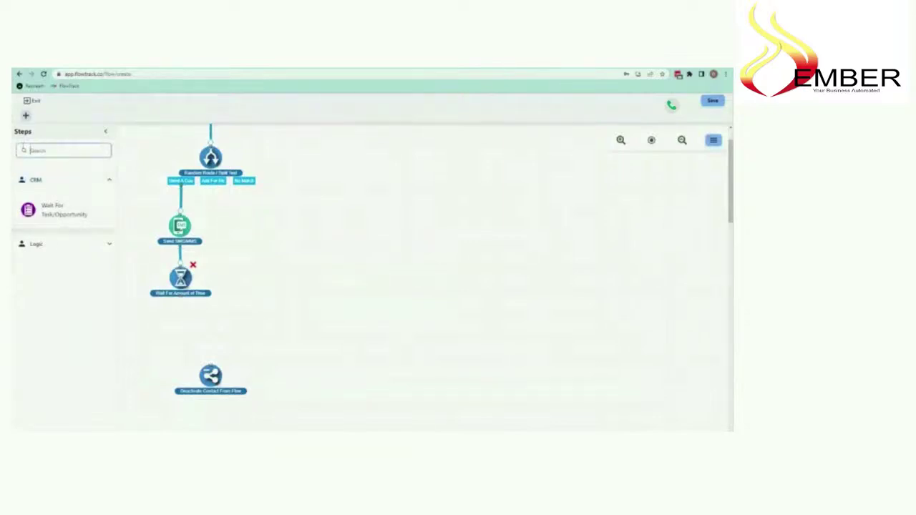
left_click(52, 227)
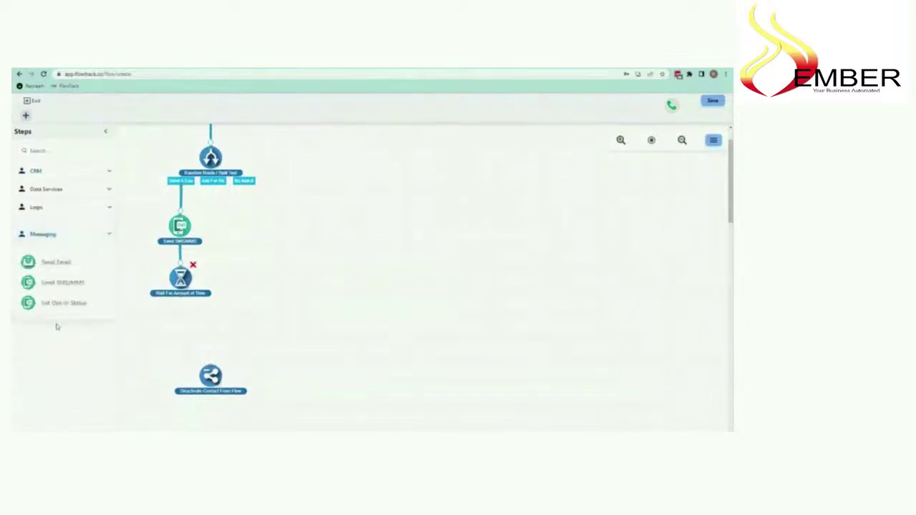
left_click_drag(28, 288, 176, 323)
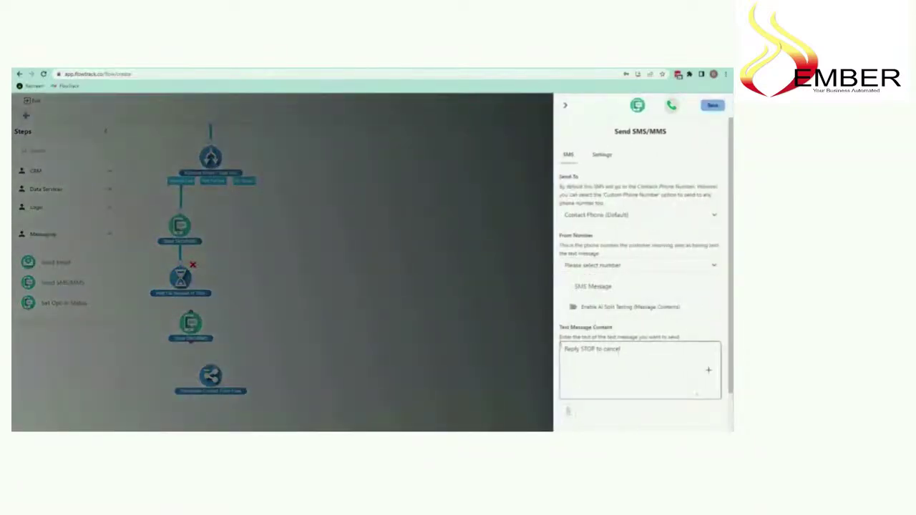
Begin the second SMS message above the opt-out line with "Do you have any questions".
left_click(565, 348)
key("Return")
key("Return")
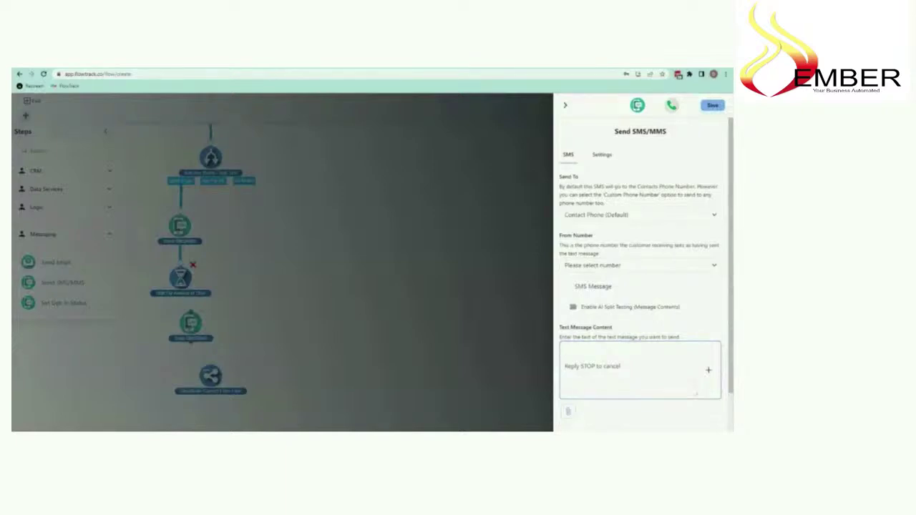
type("Do you need any questio")
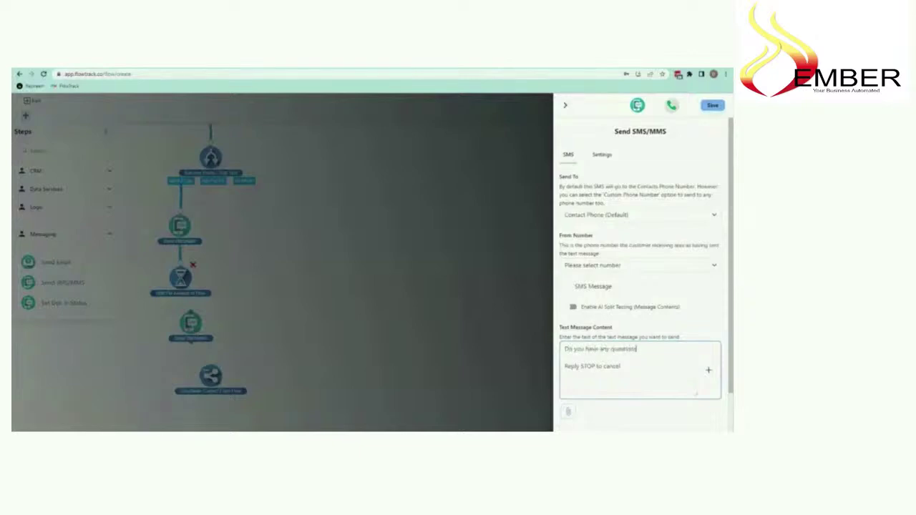
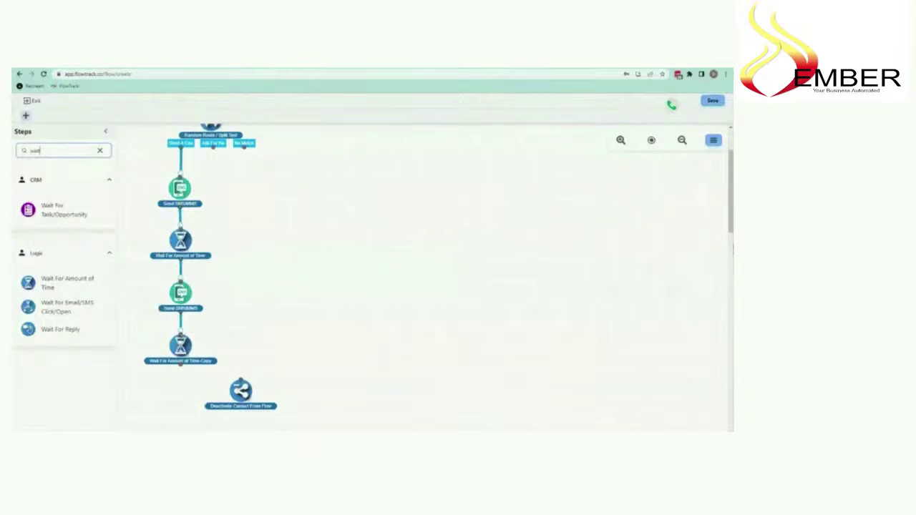
Save the copied Wait For Amount of Time step and move Deactivate Contact From Flow further down the canvas.
left_click(180, 345)
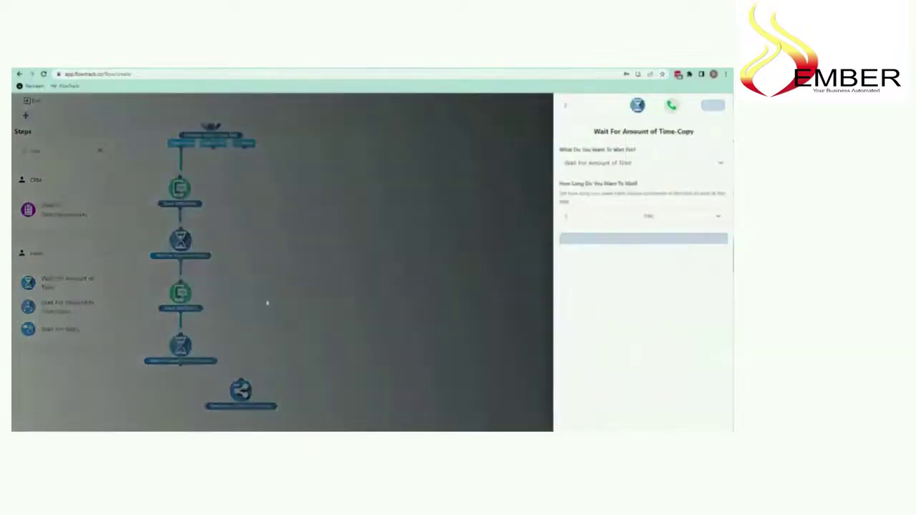
left_click(670, 240)
scroll(271, 354, "down", 2)
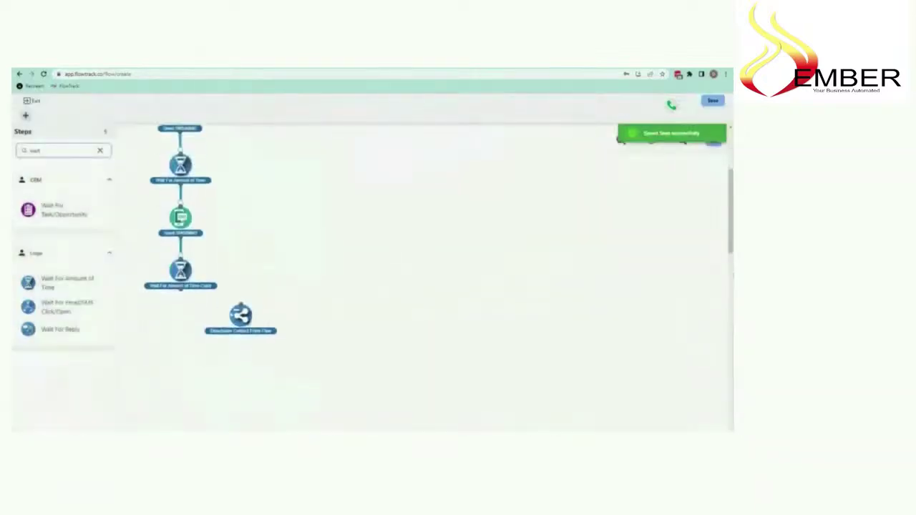
left_click_drag(248, 317, 248, 368)
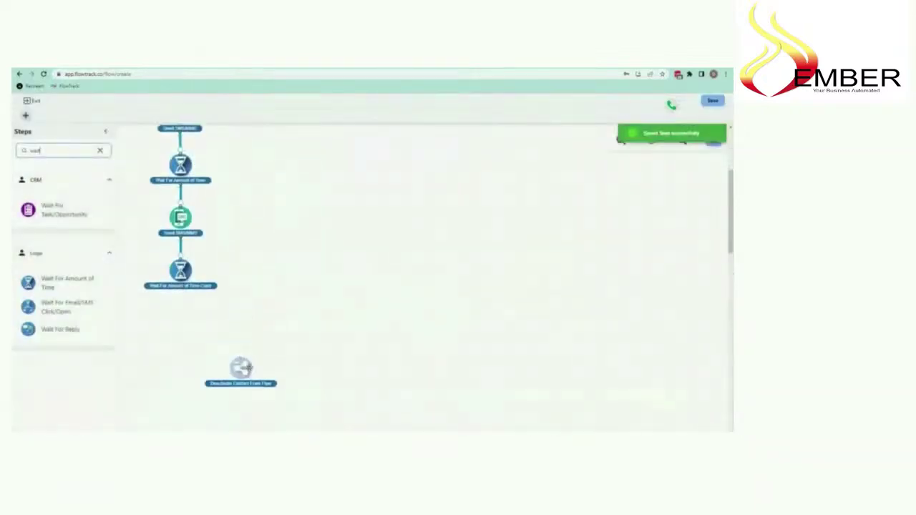
double_click(59, 153)
type("sms")
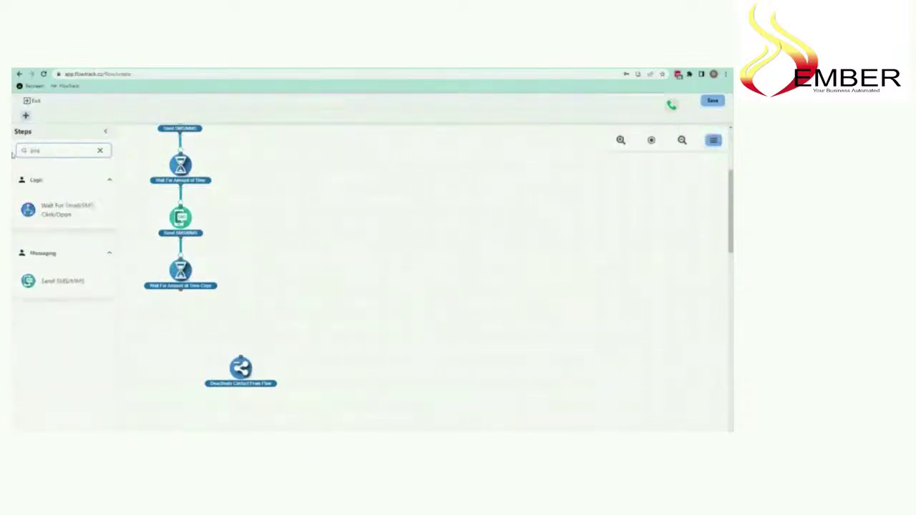
left_click_drag(35, 283, 184, 327)
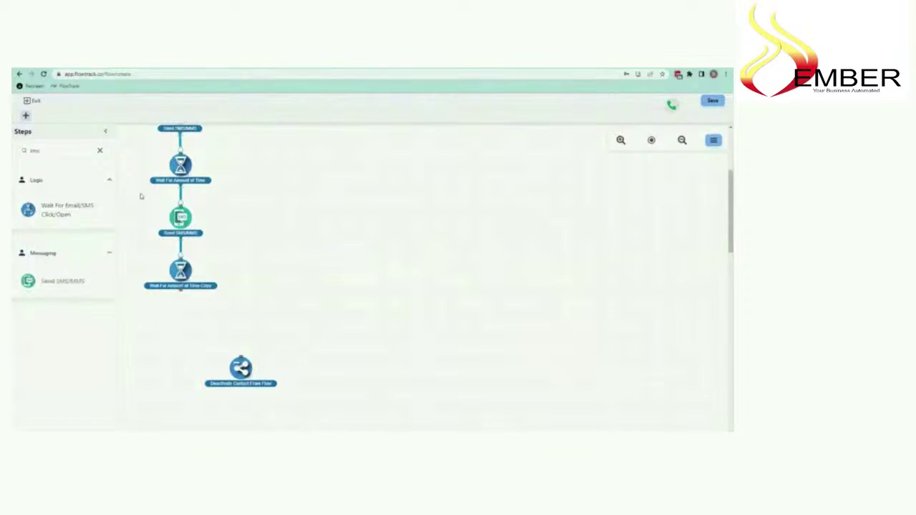
Duplicate the second Send SMS/MMS step, place it below the copied wait, and connect the wait to it.
right_click(184, 215)
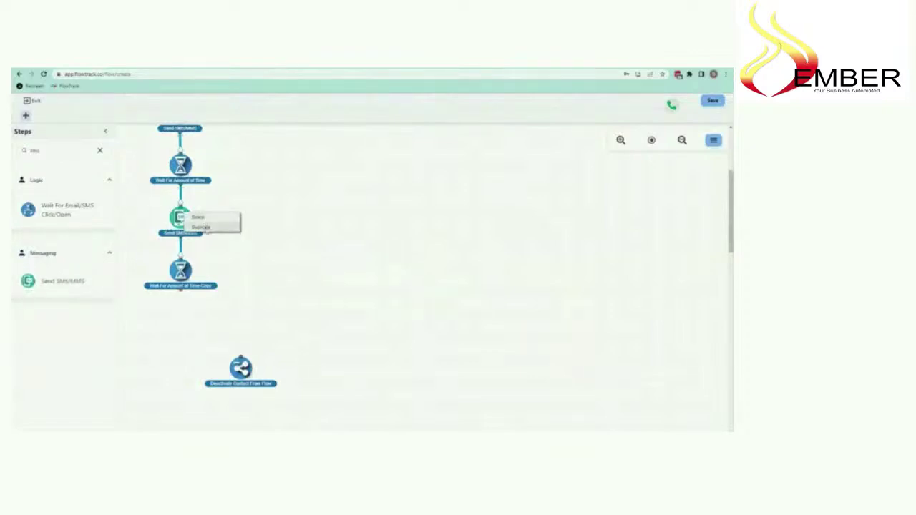
left_click(200, 214)
left_click_drag(219, 264, 180, 329)
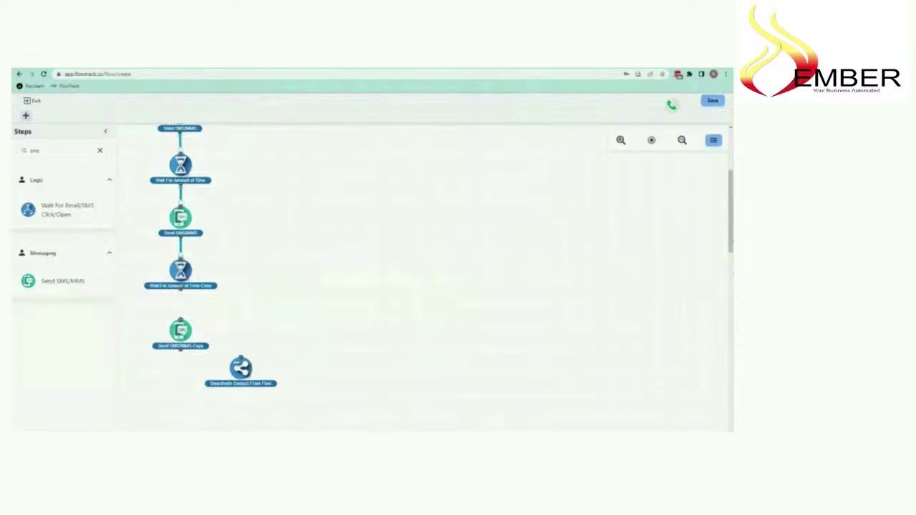
left_click_drag(183, 305, 180, 320)
Replace the question in the copied SMS with "I have some appointment still available. Would you like one?".
left_click(178, 334)
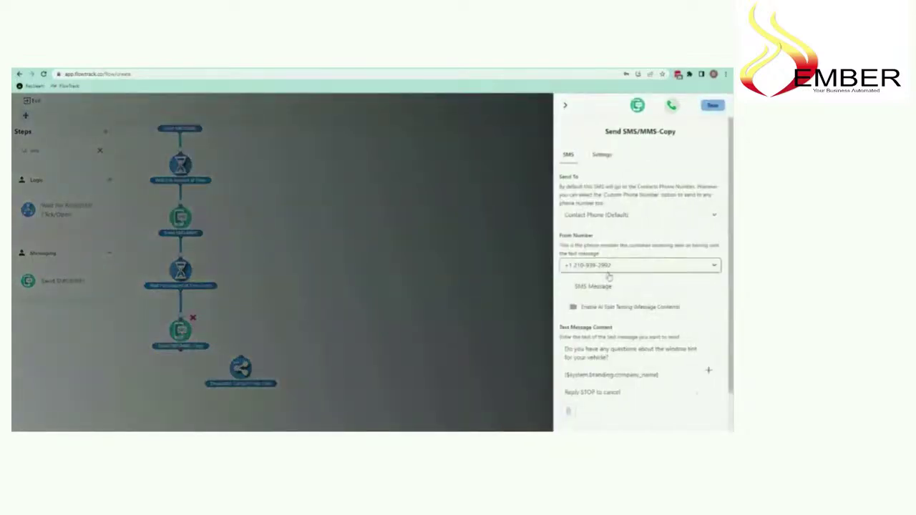
scroll(606, 307, "down", 1)
left_click_drag(613, 307, 528, 275)
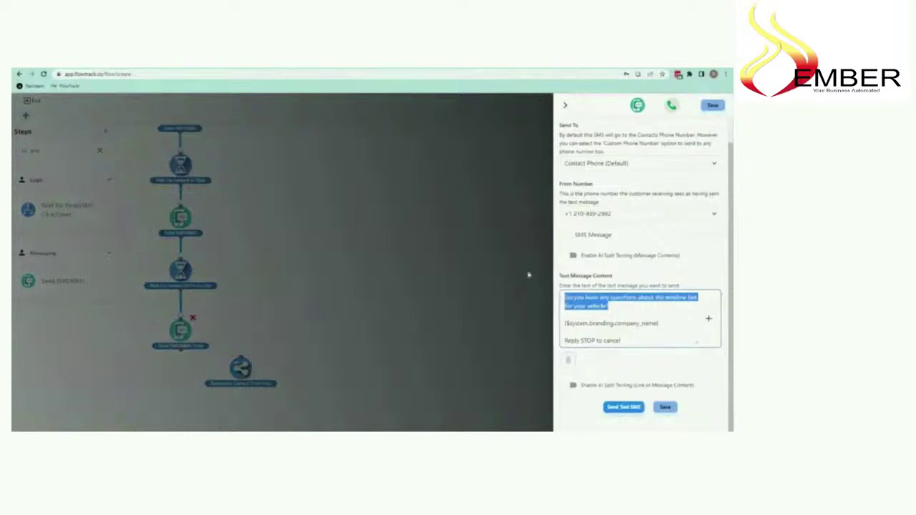
type("I have some appointment still available")
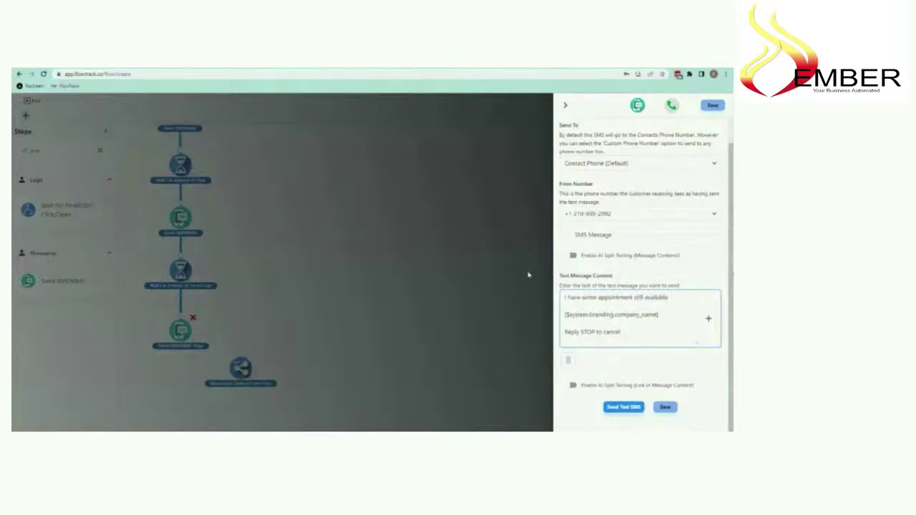
type("you like one?")
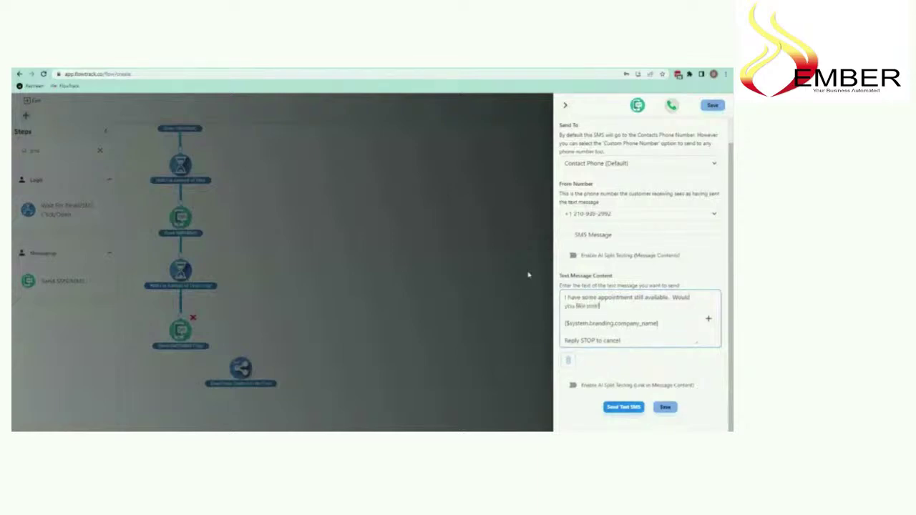
Save the copied SMS step and make more room below it by moving Deactivate Contact From Flow down.
left_click(665, 407)
scroll(157, 245, "down", 2)
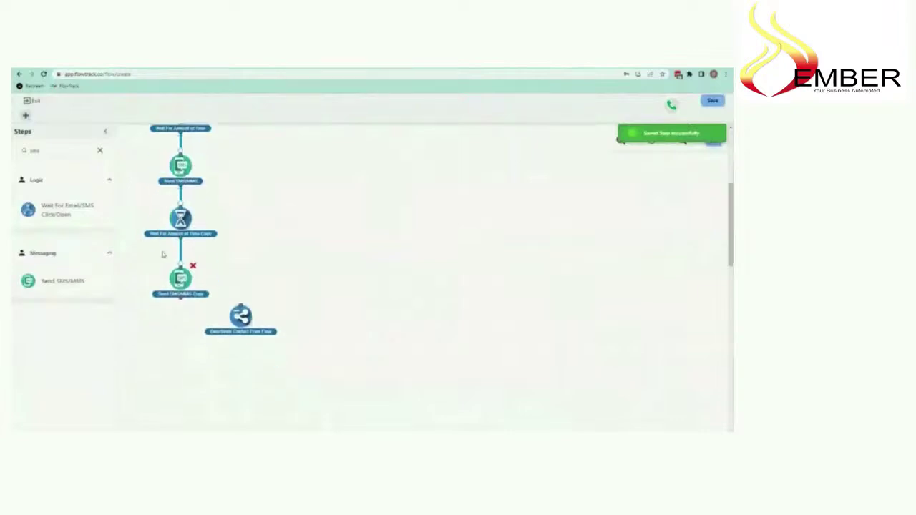
left_click_drag(247, 303, 245, 358)
Rename the second SMS step, after the first wait, as "Send SMS/MMS - Day 2 Text" and save it.
scroll(159, 213, "up", 6)
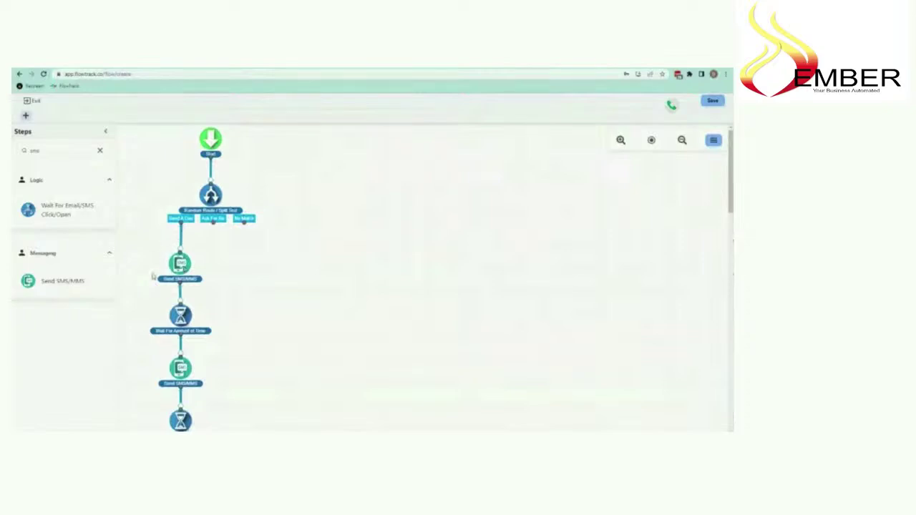
left_click(183, 267)
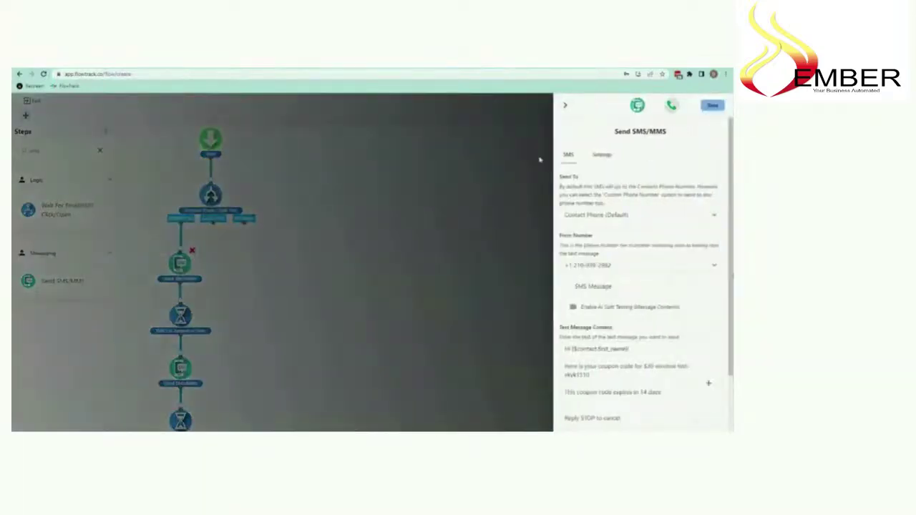
left_click(566, 106)
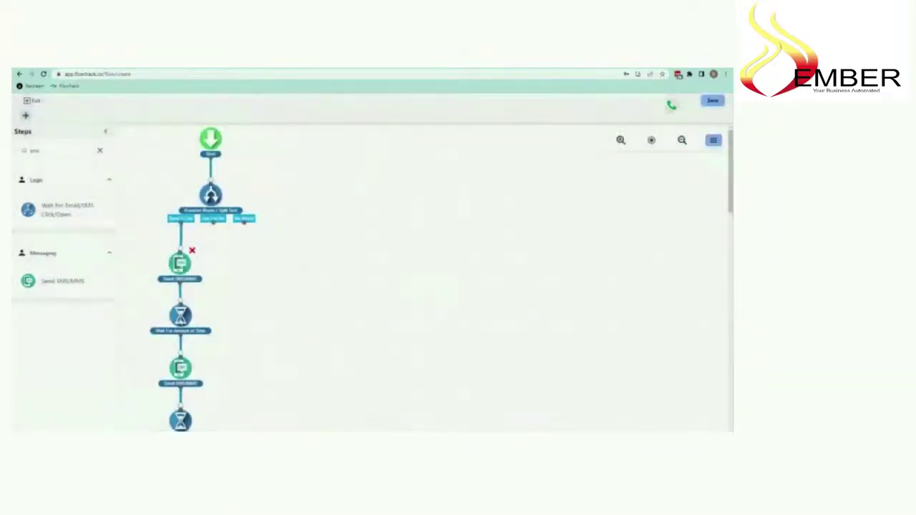
left_click(182, 368)
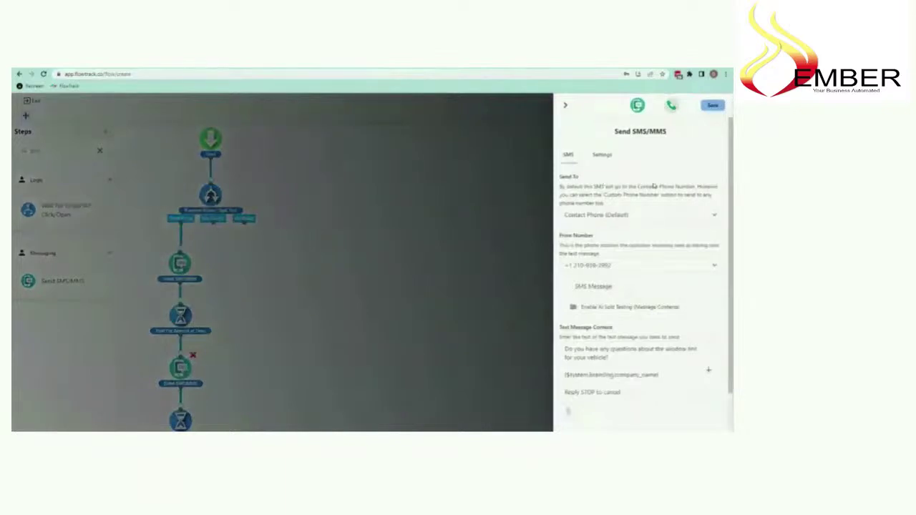
left_click(678, 131)
type("- Day")
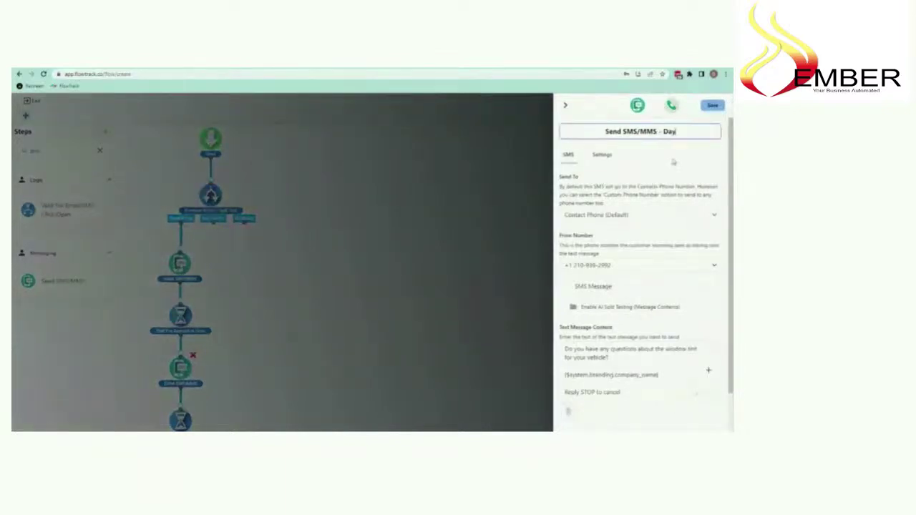
type(" Text")
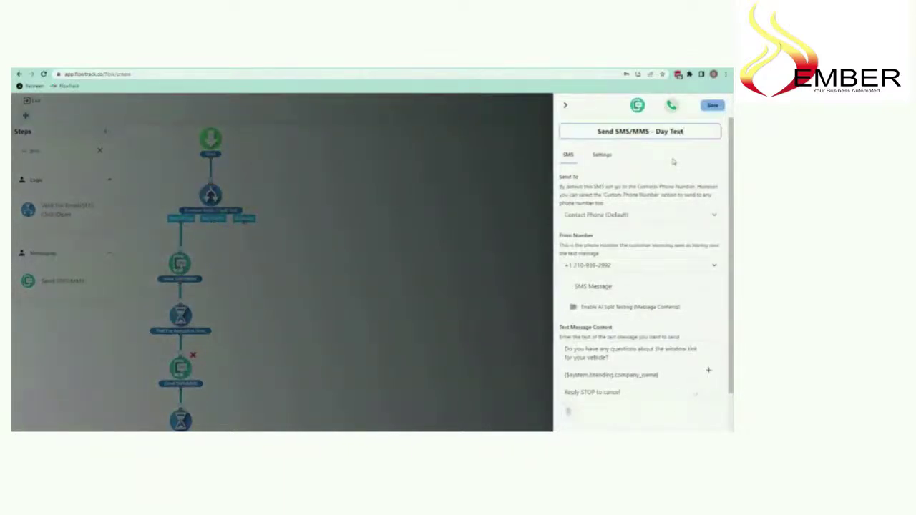
key("Left")
key("Left")
key("Left")
key("Left")
type("2")
left_click(718, 105)
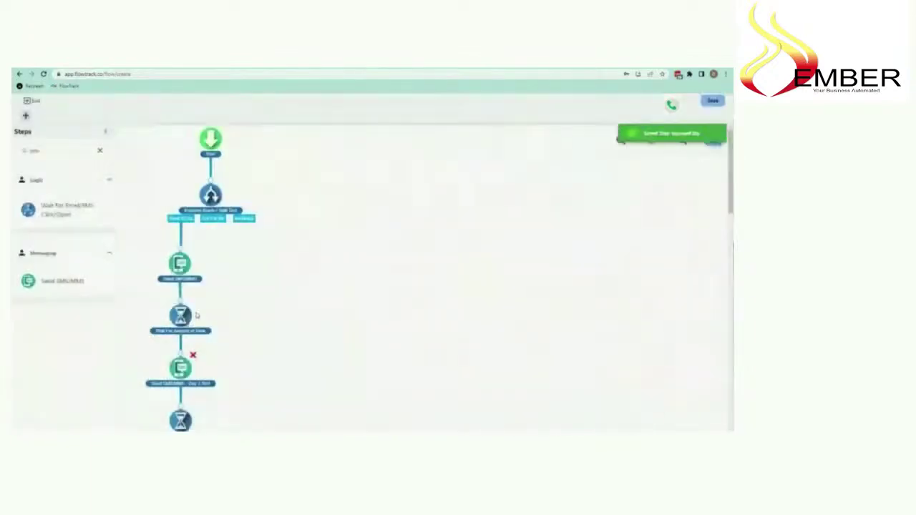
Rename the copied appointment SMS step as "Send SMS/MMS-Day 3 Text" and save it.
scroll(192, 335, "down", 2)
left_click(180, 368)
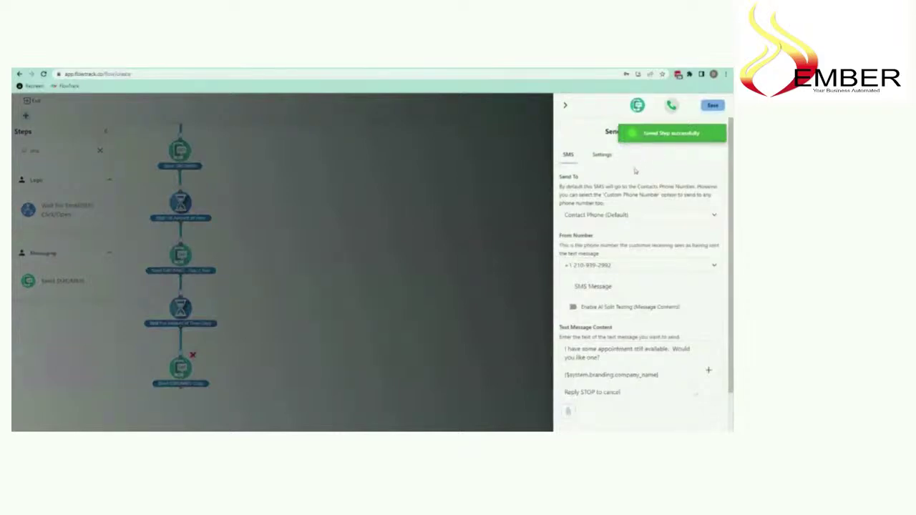
left_click_drag(677, 130, 645, 126)
type("Day")
type(" 4")
key("BackSpace")
type("23")
key("BackSpace")
key("BackSpace")
type("3 Text")
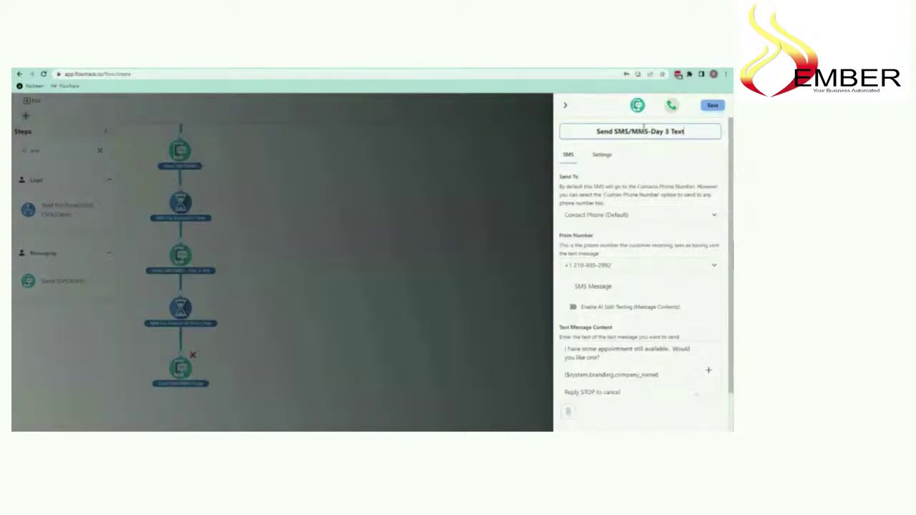
left_click(712, 105)
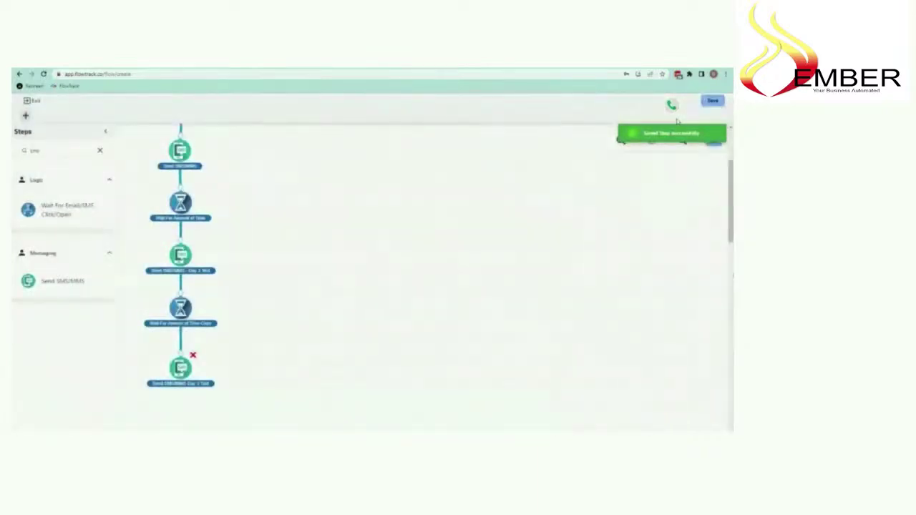
Move Deactivate Contact From Flow down and connect a duplicate of the copied wait step below the Day 3 text.
scroll(315, 254, "down", 2)
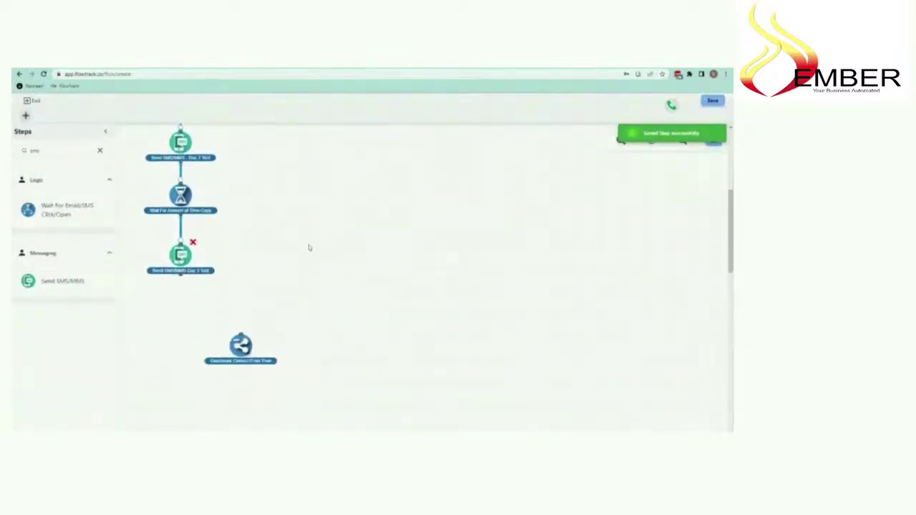
left_click_drag(241, 346, 240, 391)
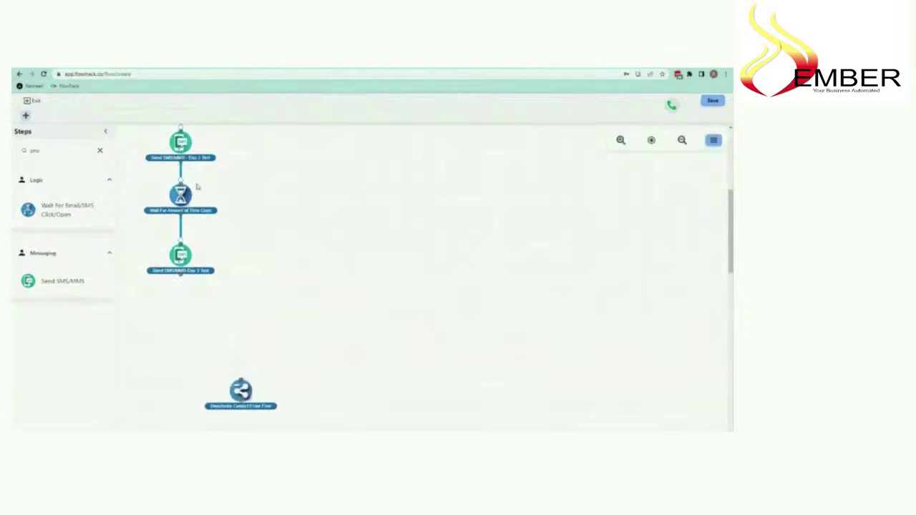
right_click(180, 195)
left_click(192, 213)
left_click_drag(219, 233, 181, 308)
mouse_move(179, 273)
left_mouse_down()
mouse_move(173, 330)
mouse_move(181, 324)
left_mouse_up()
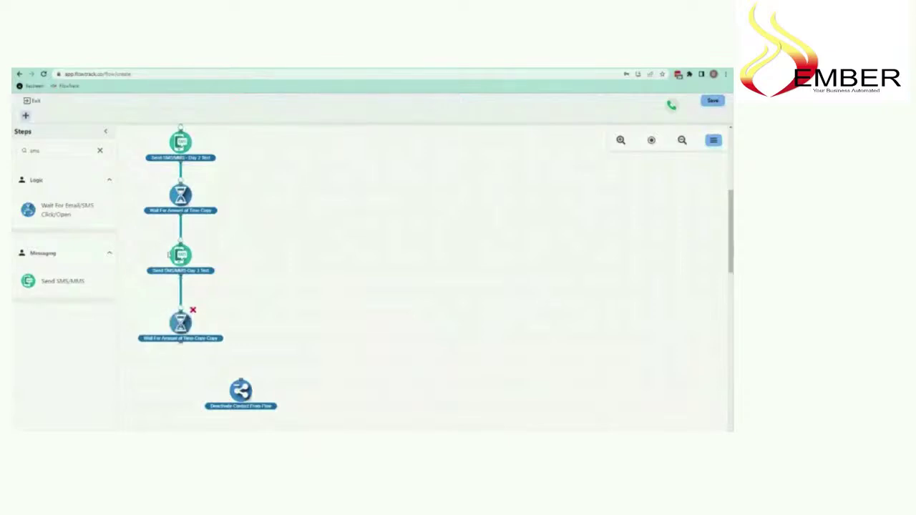
Set the newest wait step's duration to 4 days and save it.
left_click(181, 322)
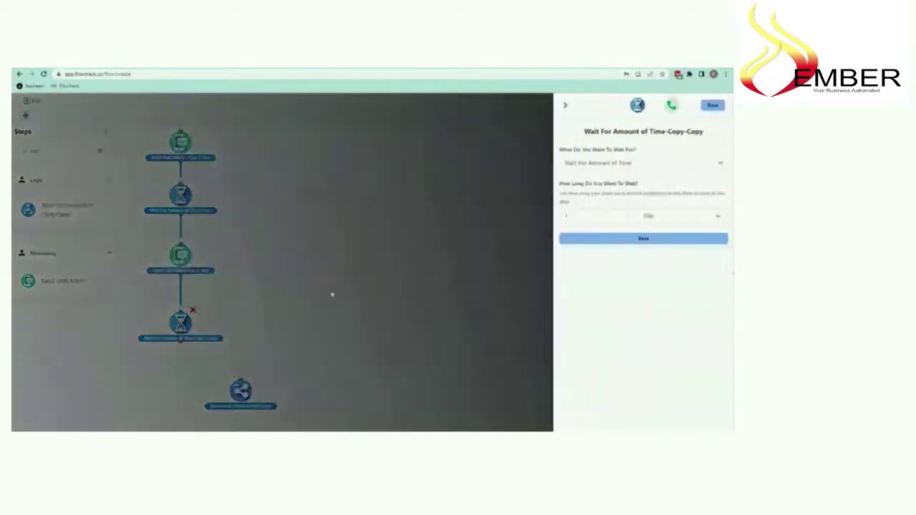
type("4")
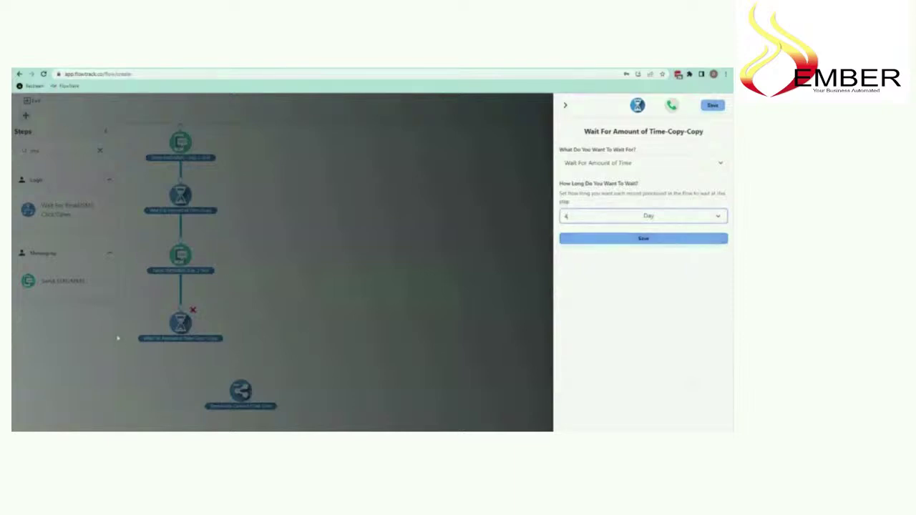
left_click(649, 239)
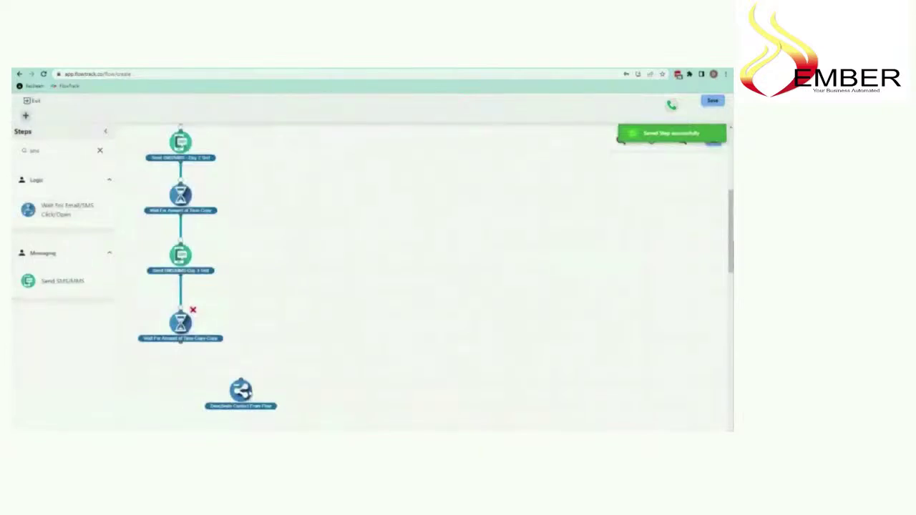
Duplicate the Day 3 text step and attach the copy below the newest wait step.
right_click(192, 259)
left_click(215, 272)
mouse_move(220, 290)
left_mouse_down()
mouse_move(184, 372)
mouse_move(180, 356)
mouse_move(180, 365)
left_mouse_up()
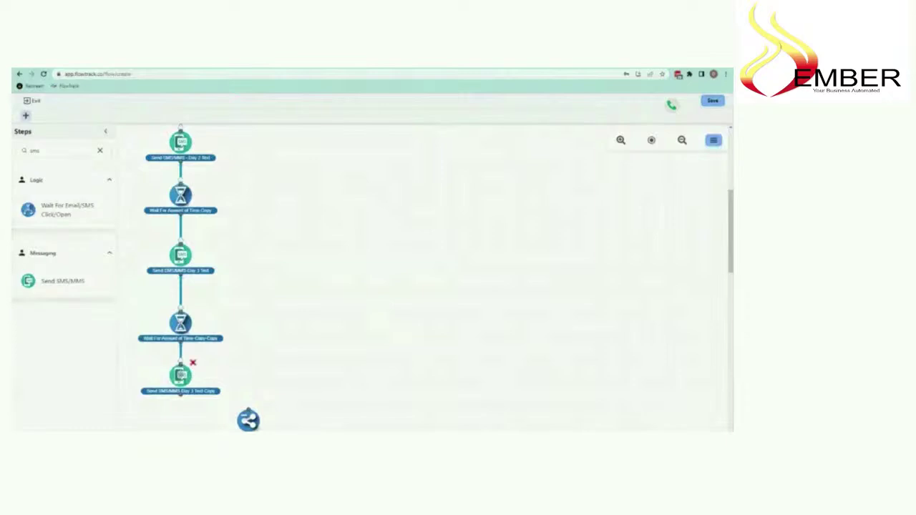
Rename the copied Day 3 text step as "Send SMS/MMS-Day 7".
left_click(181, 375)
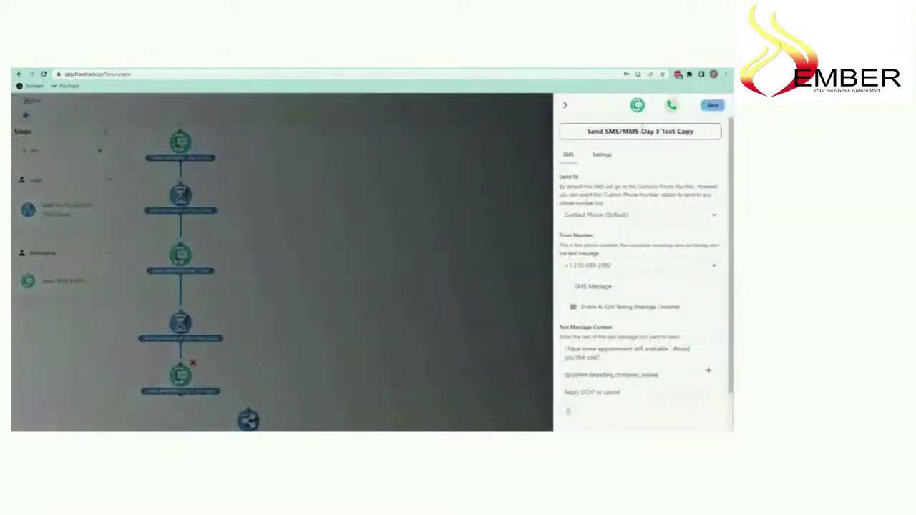
left_click(655, 129)
mouse_move(655, 129)
left_mouse_down()
mouse_move(683, 130)
mouse_move(654, 131)
left_mouse_up()
type("7")
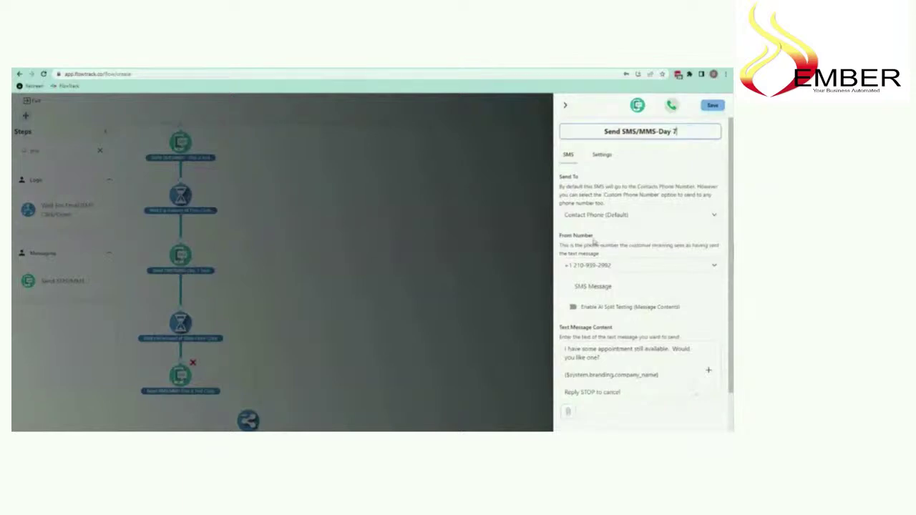
Replace the appointment question in the Day 7 message with a "Hi" greeting followed by the contact's First Name field.
left_click(601, 358)
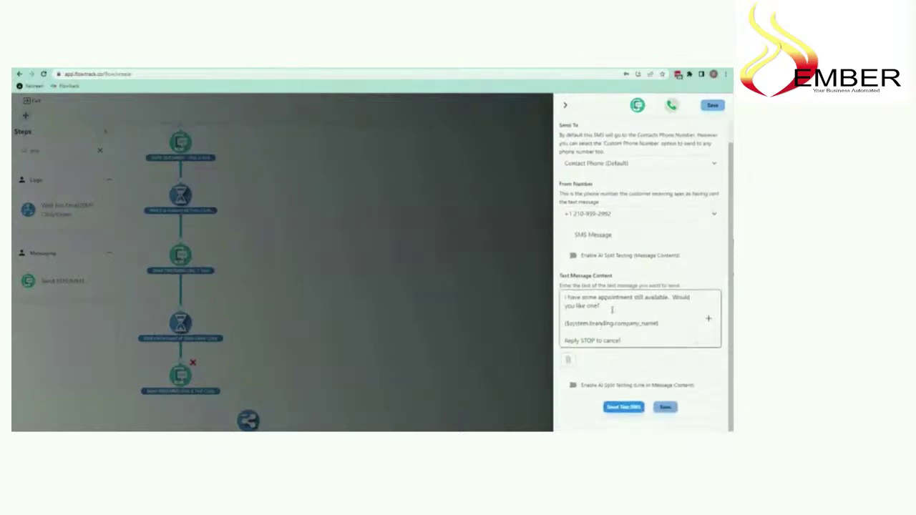
left_click_drag(613, 309, 494, 280)
type("Hi")
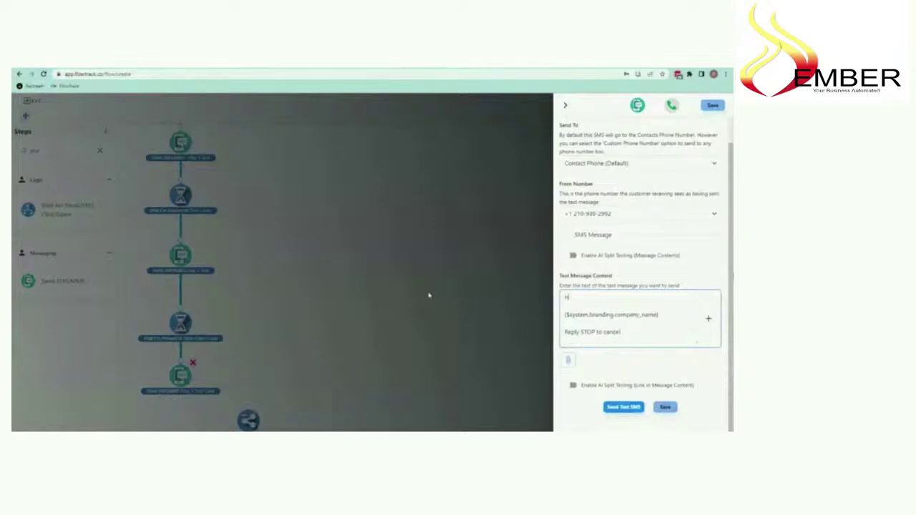
left_click(709, 319)
left_click(680, 323)
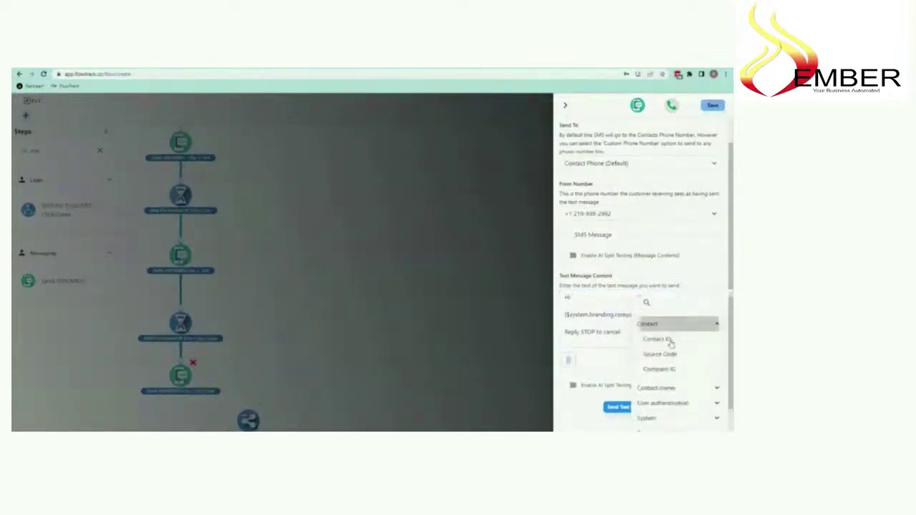
scroll(685, 424, "down", 1)
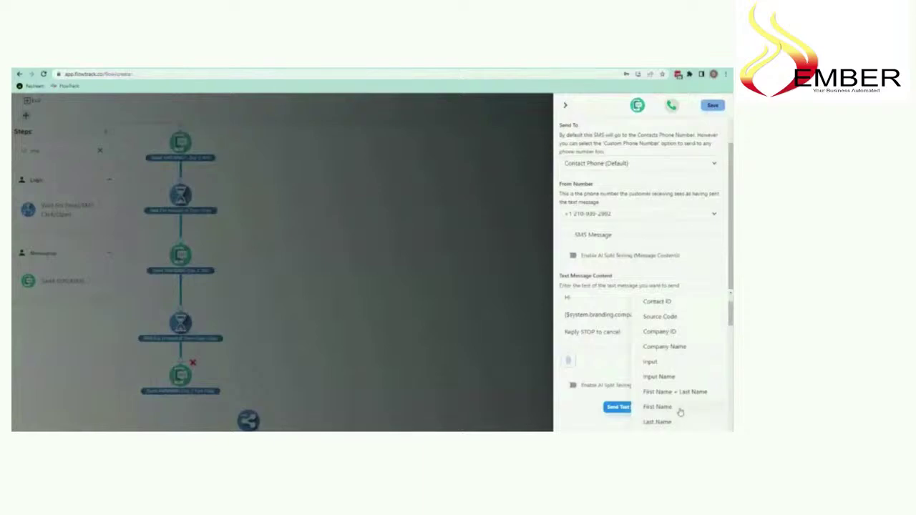
left_click(679, 406)
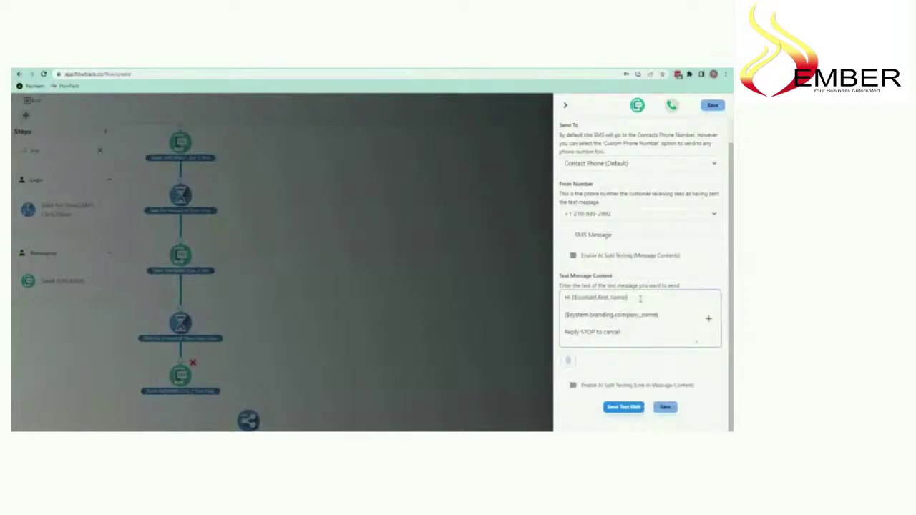
key("Return")
key("Return")
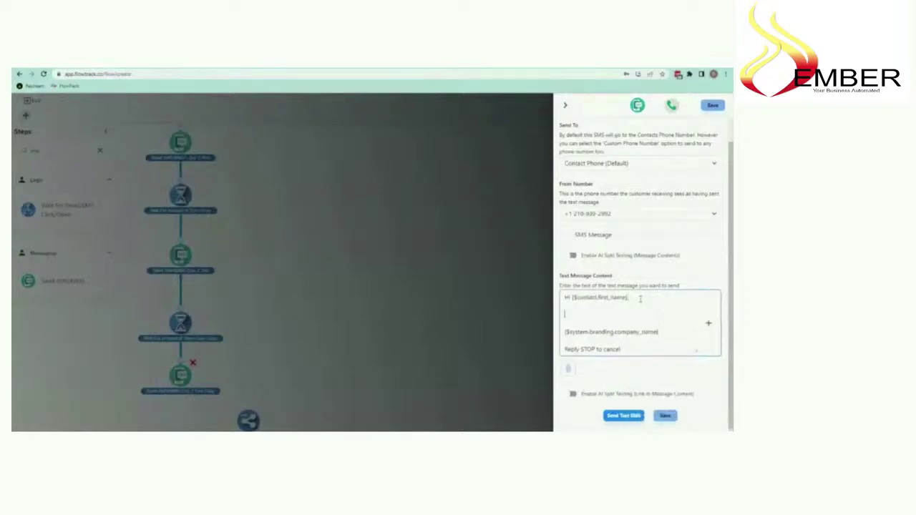
Add "I just wanted to remind you that the coupon expires in 7 days. Let me know if you would like to use it!" and save.
type("I just wanted to remind you that the in")
type("upon exp")
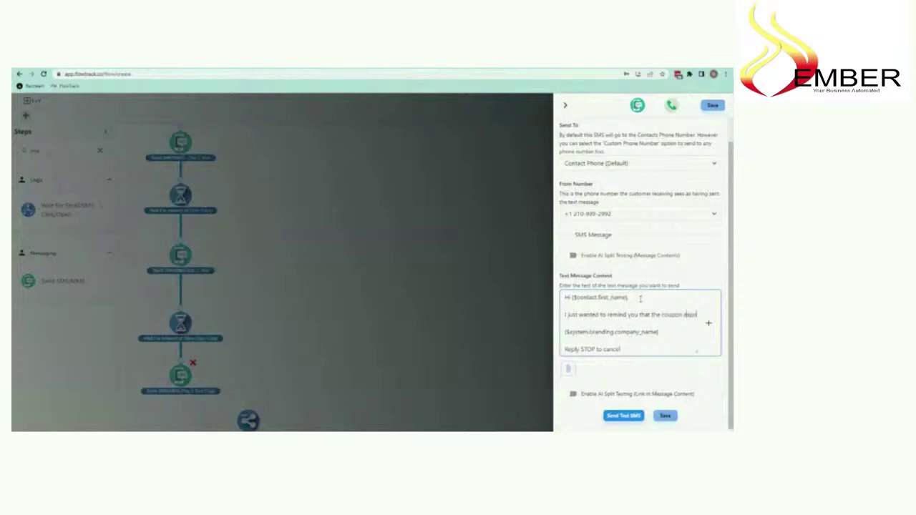
type("ires in 7 days.  Let me know if you w")
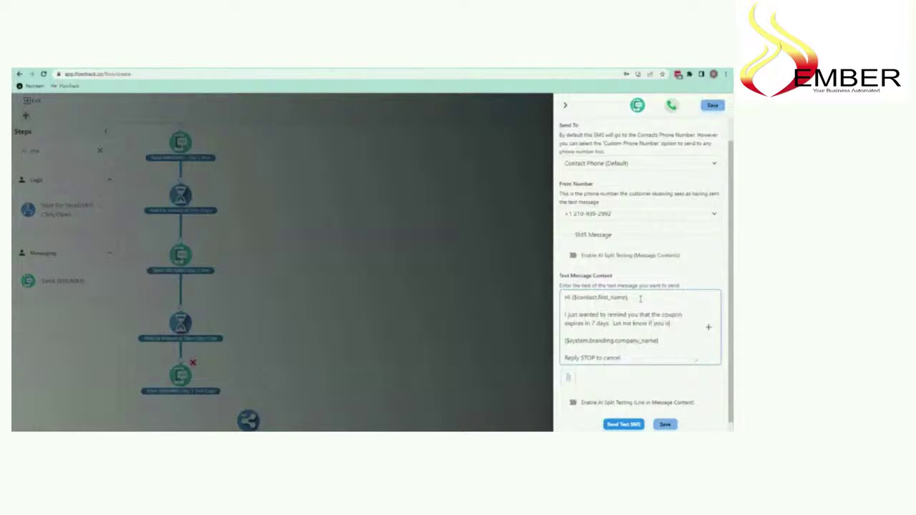
type(" to se it!")
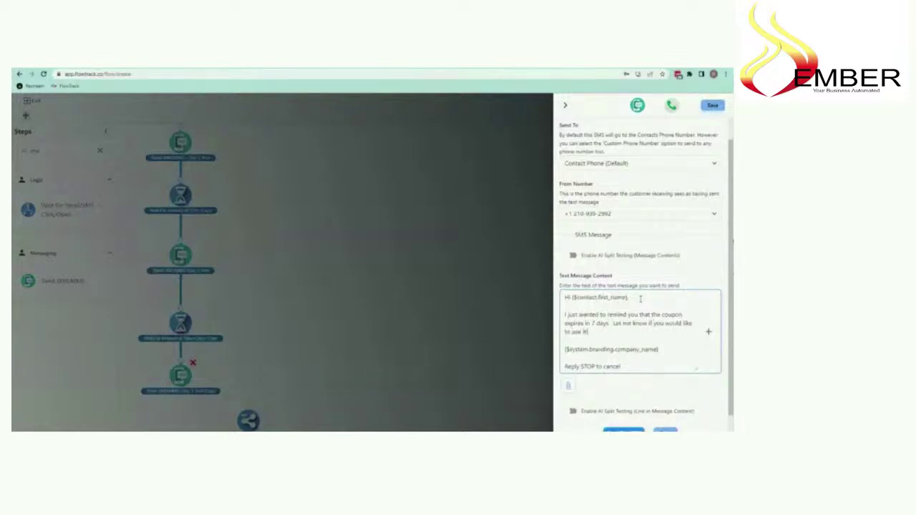
left_click(666, 430)
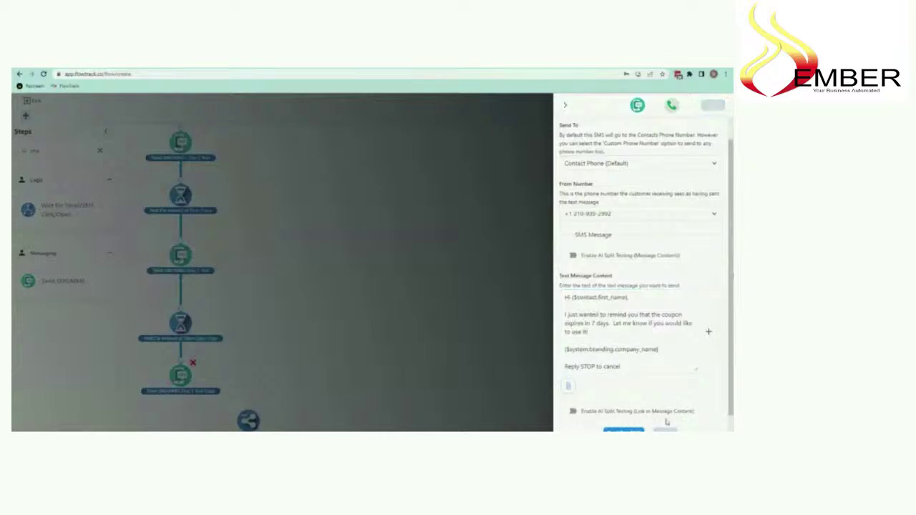
Move Deactivate Contact From Flow down and add a new Wait For Amount of Time step below the Day 7 text.
scroll(382, 344, "down", 5)
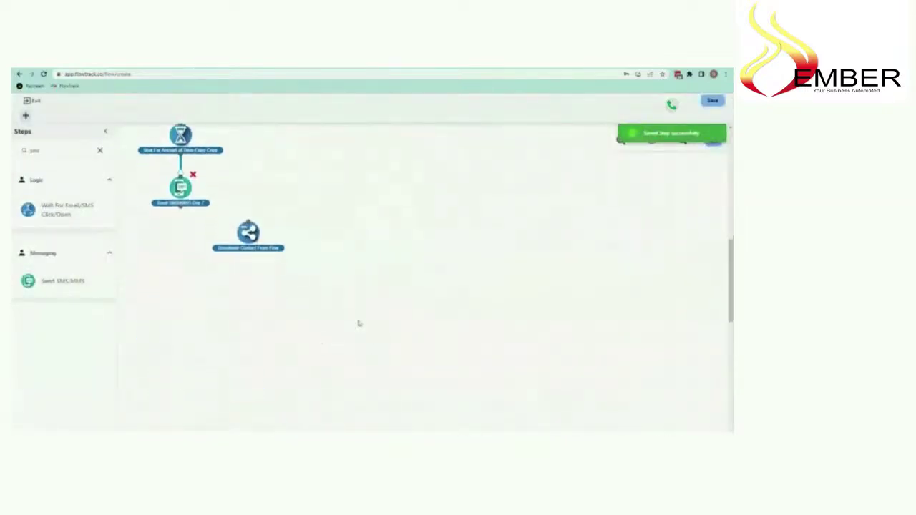
left_click_drag(239, 239, 245, 308)
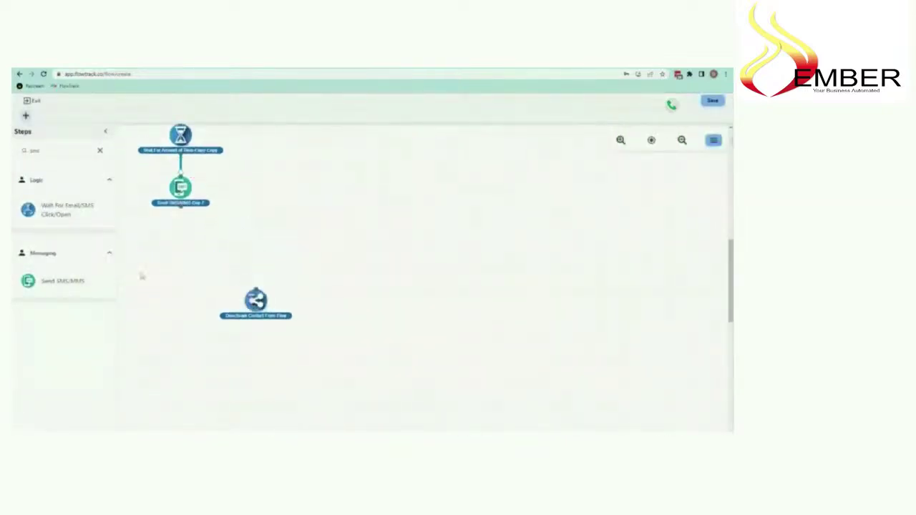
left_click_drag(85, 148, 13, 150)
type("wait")
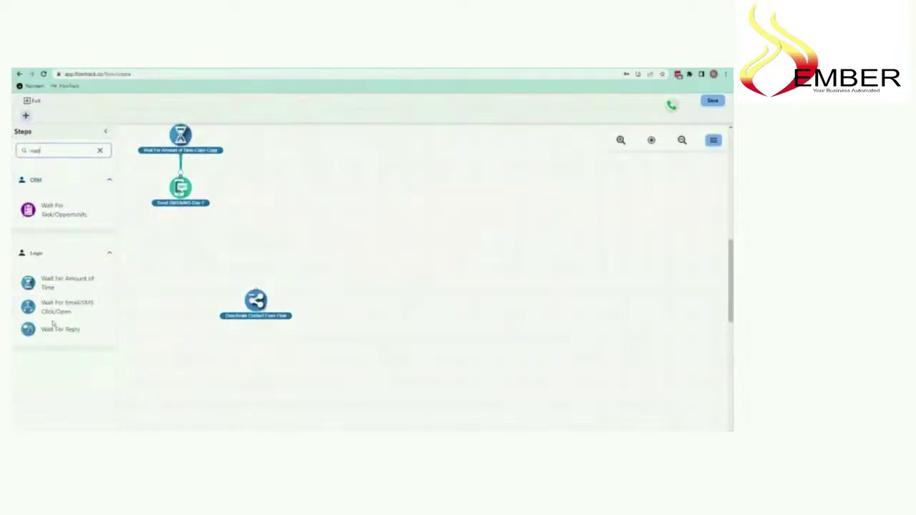
left_click_drag(37, 286, 190, 245)
Keep the new wait step's type as Wait For Amount of Time, enter its duration and save it.
left_click(642, 163)
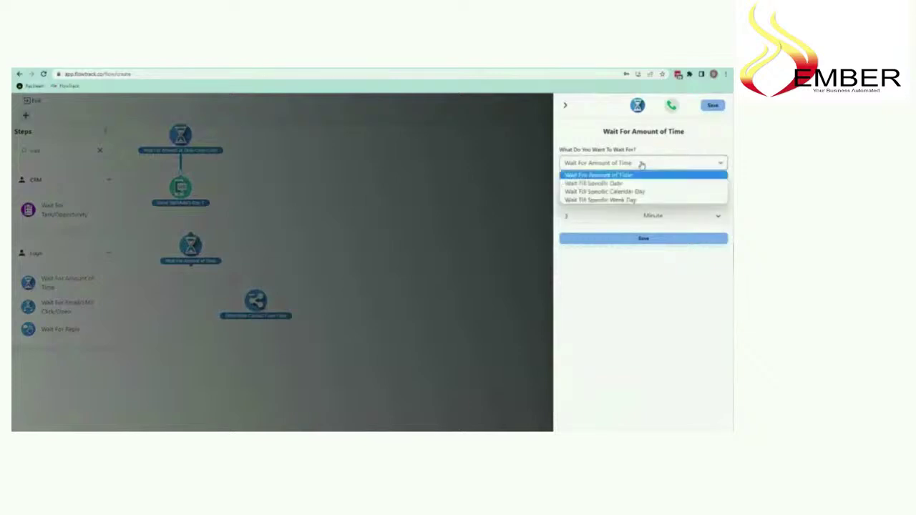
left_click(646, 151)
left_click_drag(593, 217, 539, 229)
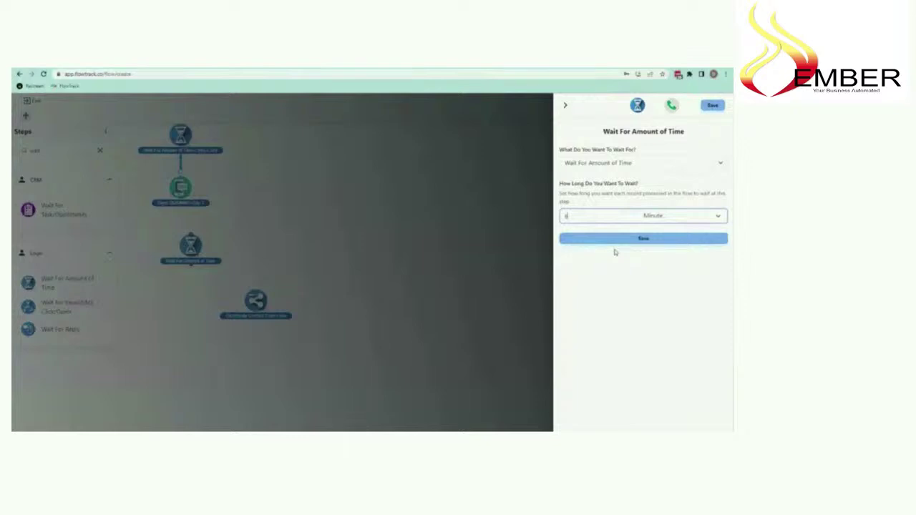
left_click(642, 240)
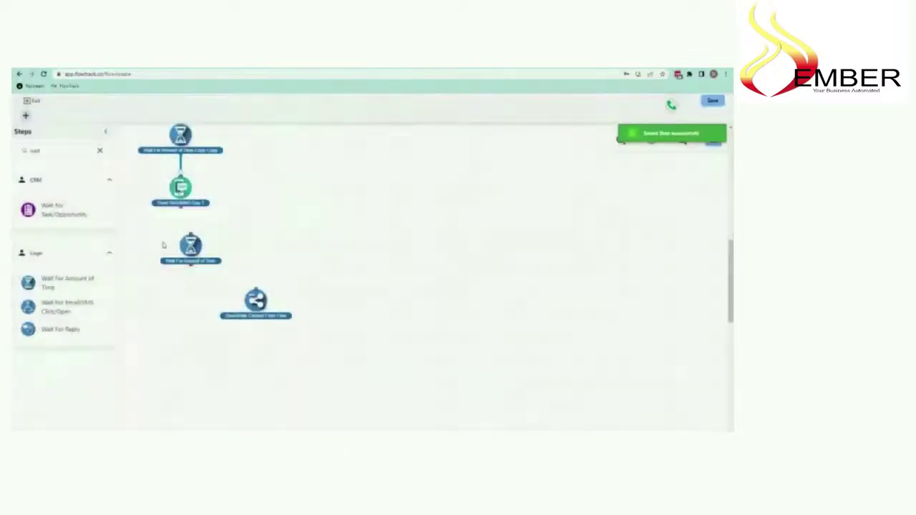
Align the new wait step under the Day 7 text and connect them, with Deactivate Contact From Flow moved lower.
left_click_drag(191, 246, 180, 247)
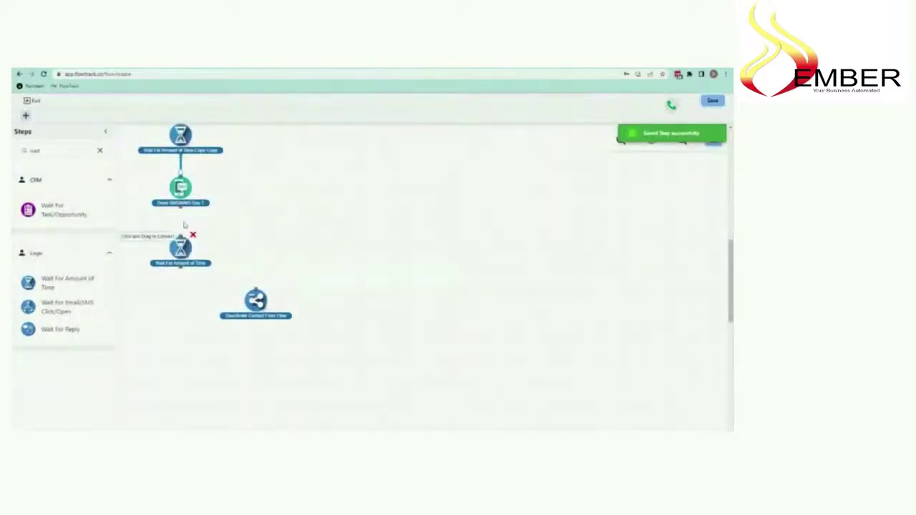
left_click_drag(181, 207, 181, 244)
left_click_drag(264, 327, 264, 354)
left_click_drag(62, 150, 13, 128)
type("gm")
type("sms")
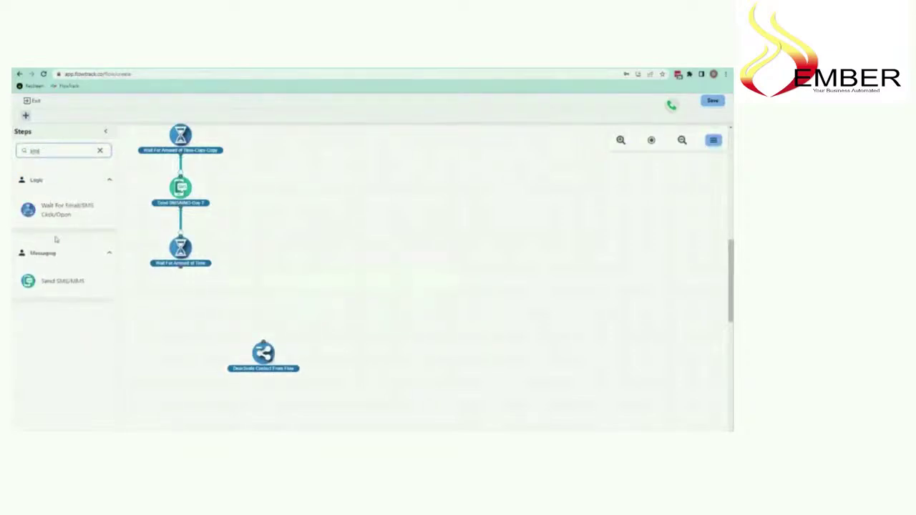
left_click_drag(40, 284, 189, 303)
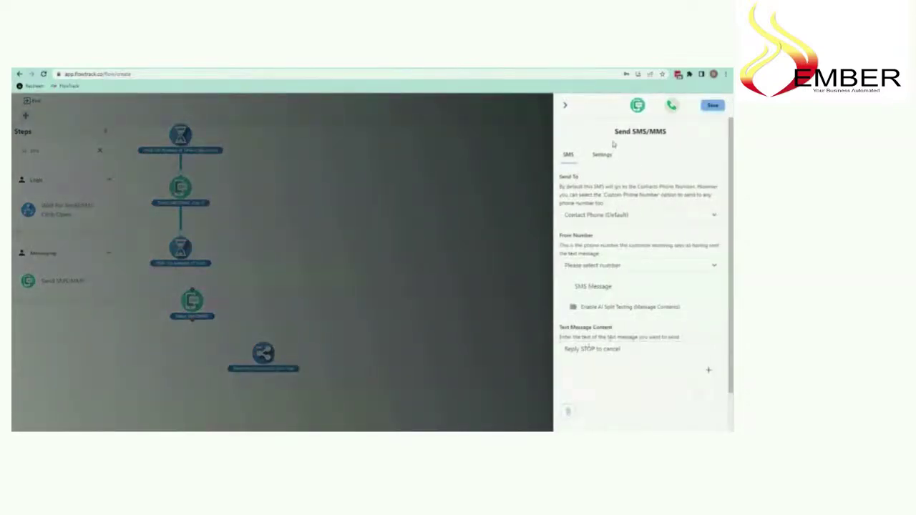
left_click(565, 105)
Duplicate the Day 7 text step and connect the copy below the newest wait step.
right_click(190, 189)
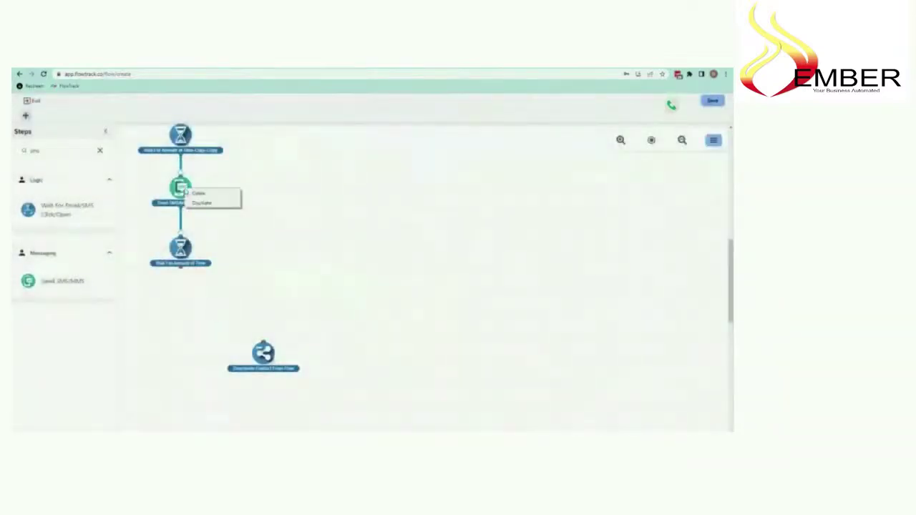
left_click(207, 204)
left_click_drag(219, 227, 181, 309)
left_click_drag(180, 267, 181, 301)
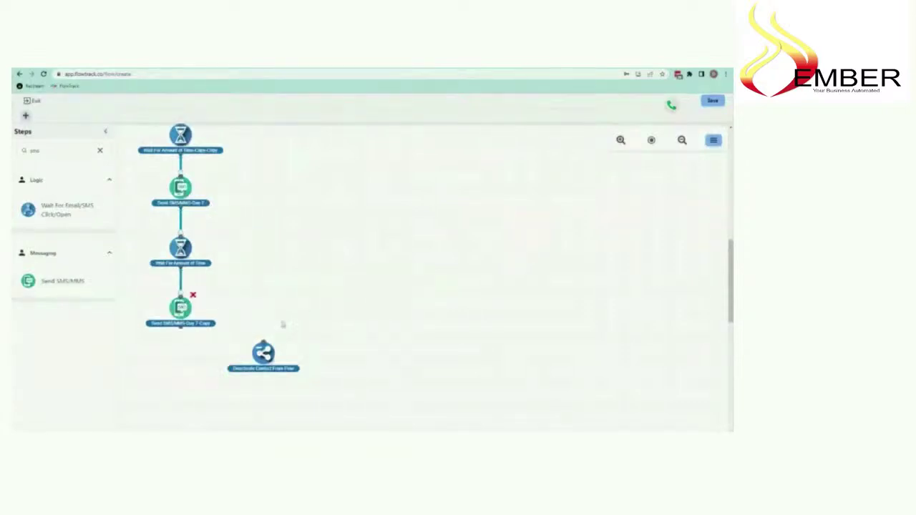
Rename the copied Day 7 text step as "Send SMS/MMS-Day 13".
left_click(181, 310)
left_click(663, 131)
type("13")
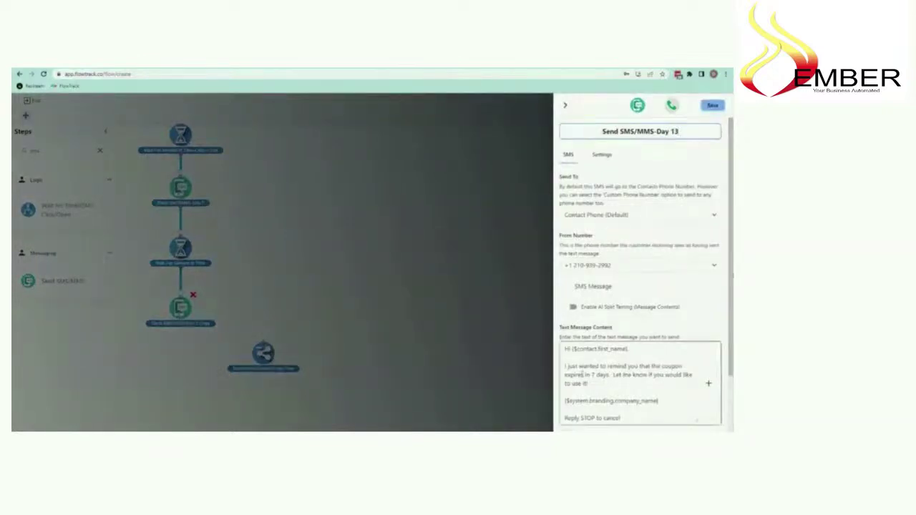
Change the Day 13 message greeting to "Last Call" followed by the contact's First Name field and exclamation marks.
left_click_drag(630, 348, 483, 352)
type("Hi")
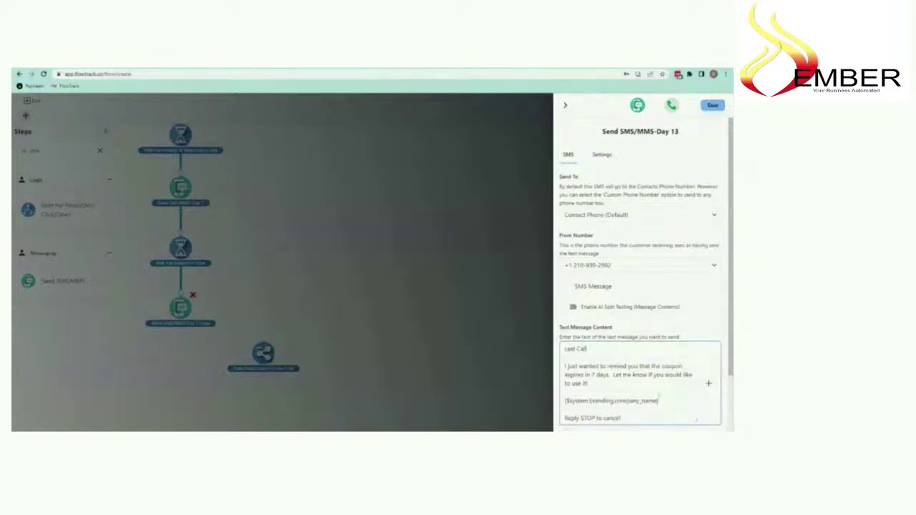
left_click(708, 385)
left_click(655, 323)
scroll(661, 362, "down", 3)
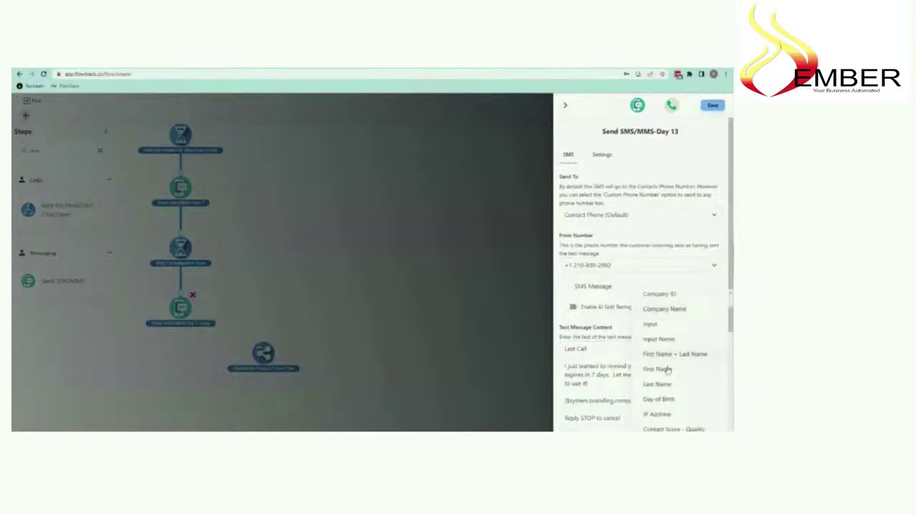
left_click(668, 369)
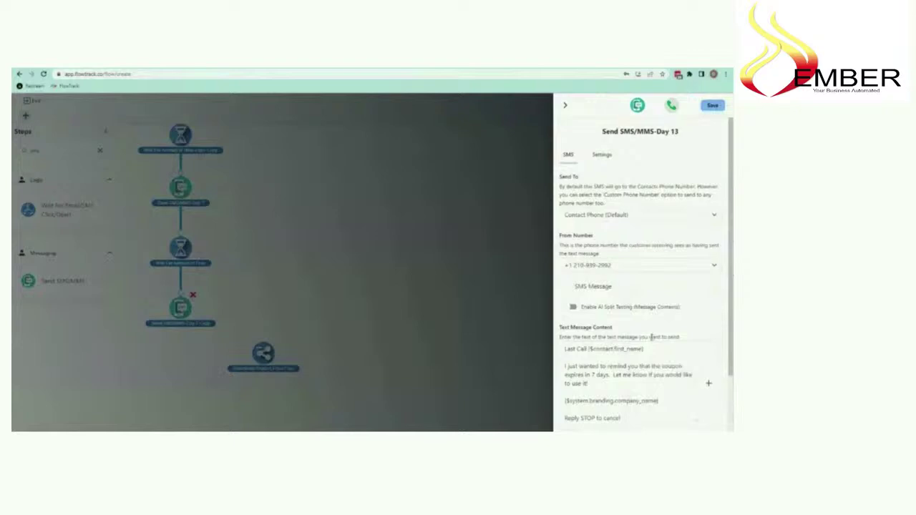
left_click(641, 349)
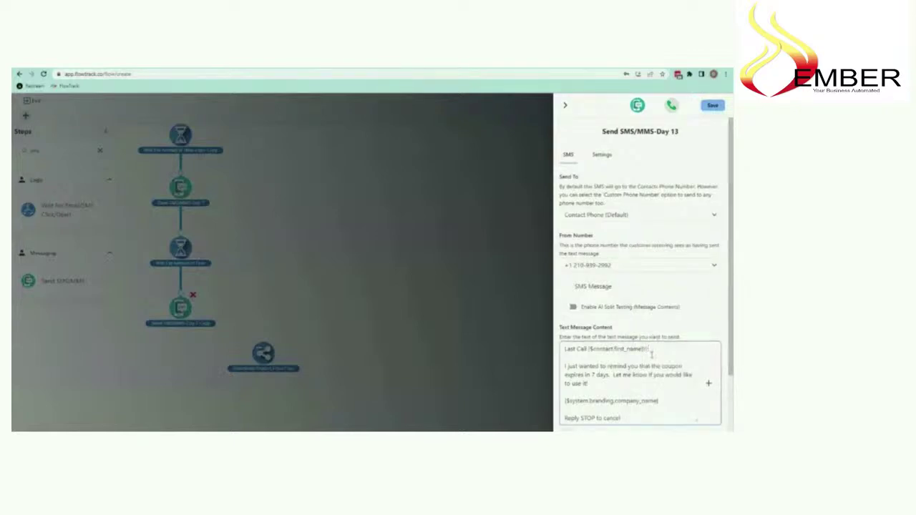
Replace the 7-day reminder with "Your coupon for window tint expires tomorrow!" plus a closing reminder sentence ending in ":)", and save the step.
left_click_drag(606, 383, 563, 366)
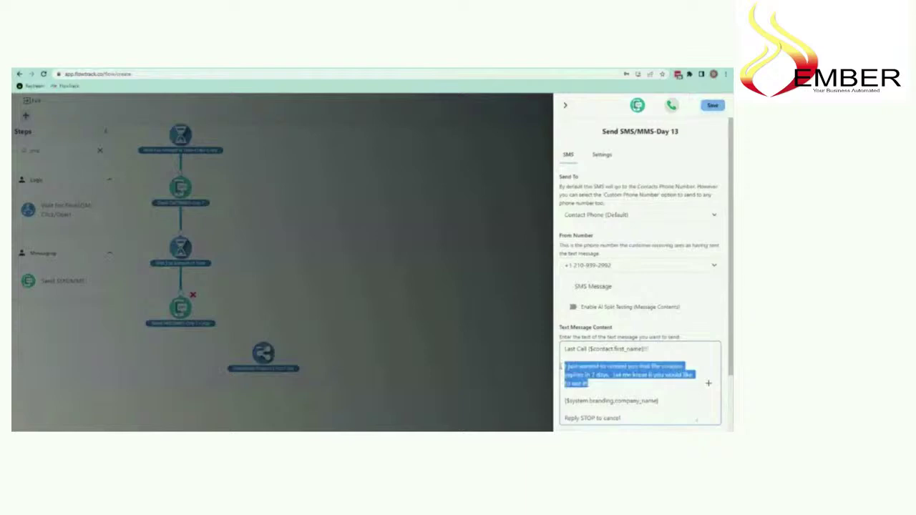
type("You")
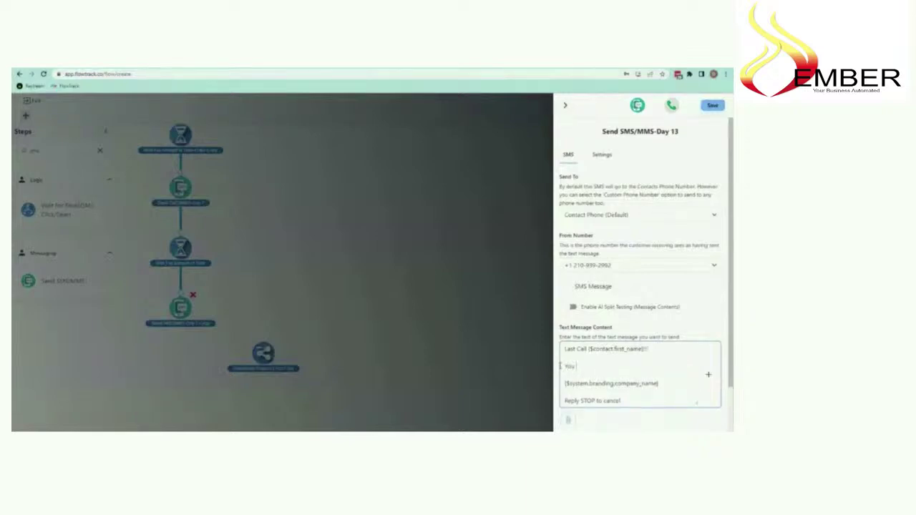
type("r usupon for window tint expires tomorrow")
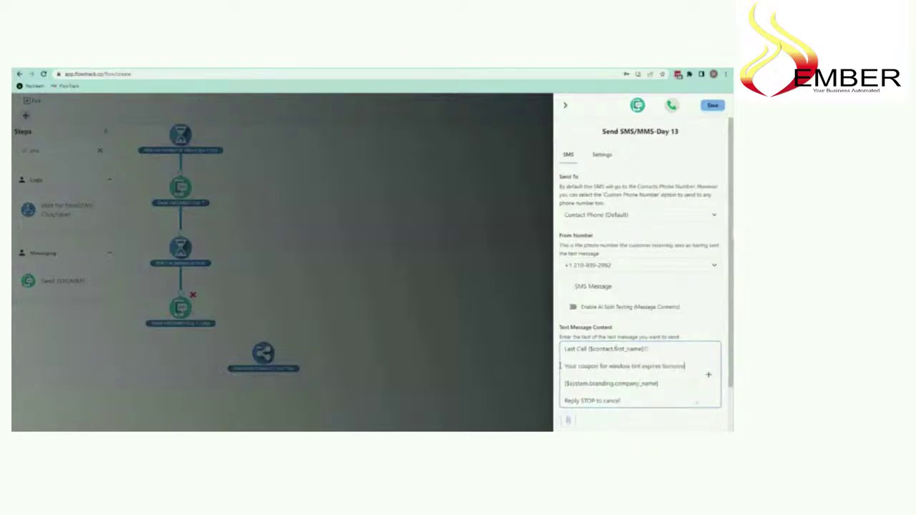
type(". Call")
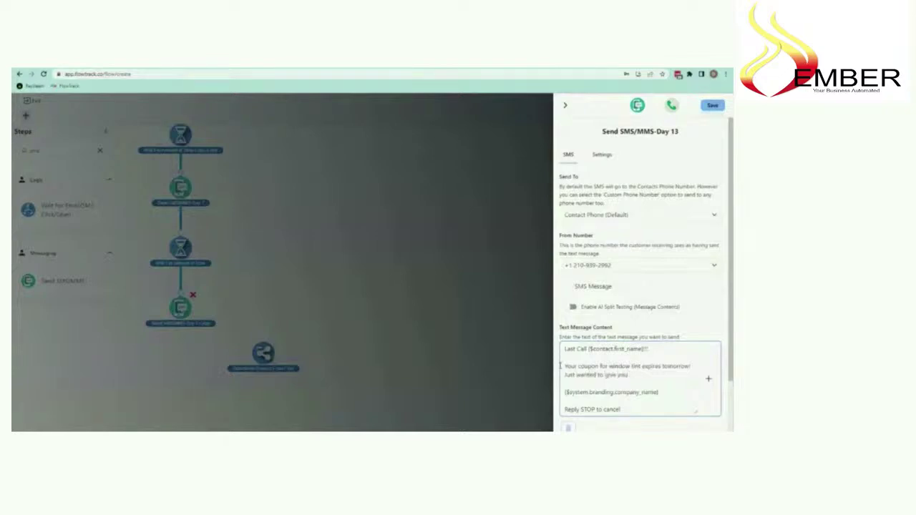
type("t reminder! :)")
left_click(713, 105)
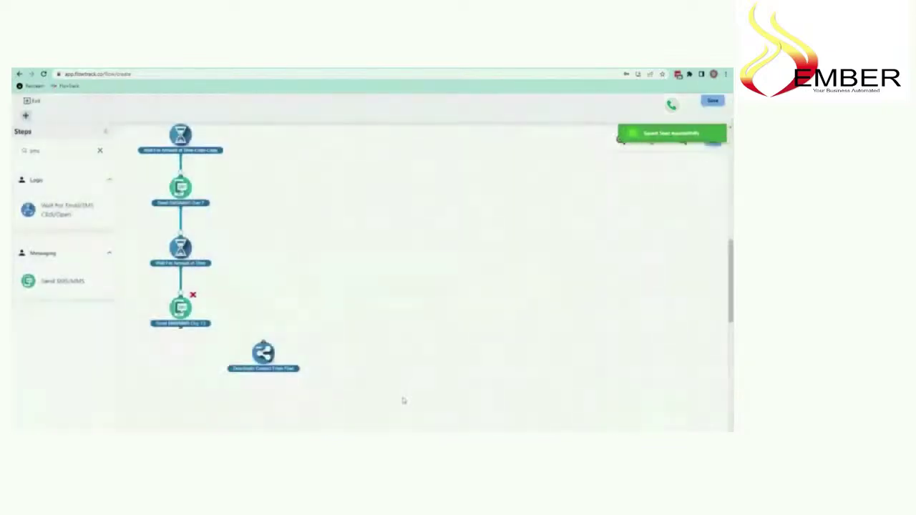
Place the Deactivate Contact From Flow step below the Day 13 text and connect the Day 13 text to it.
left_click_drag(266, 341, 266, 371)
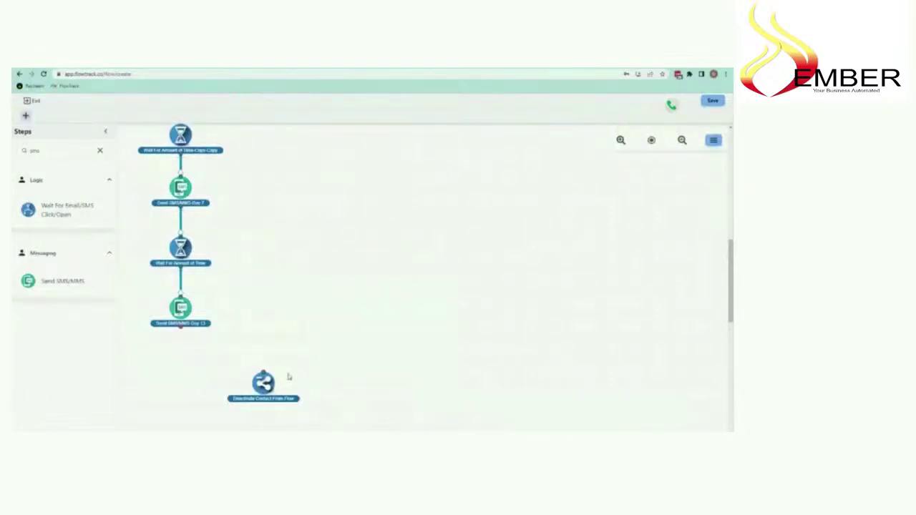
left_click_drag(263, 380, 240, 389)
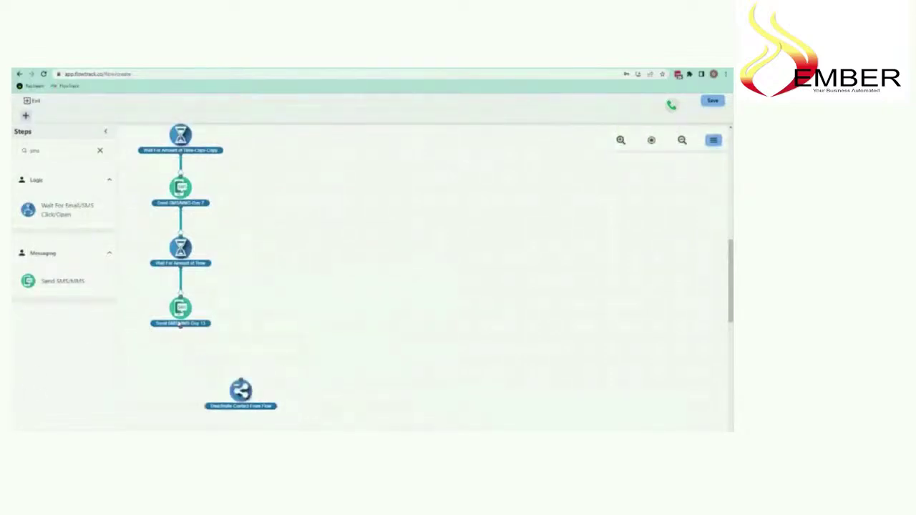
left_click_drag(179, 327, 240, 387)
left_click_drag(241, 390, 249, 382)
Look over the whole coupon branch from the deactivation step back up to the Start step.
scroll(267, 294, "down", 1)
scroll(270, 293, "up", 5)
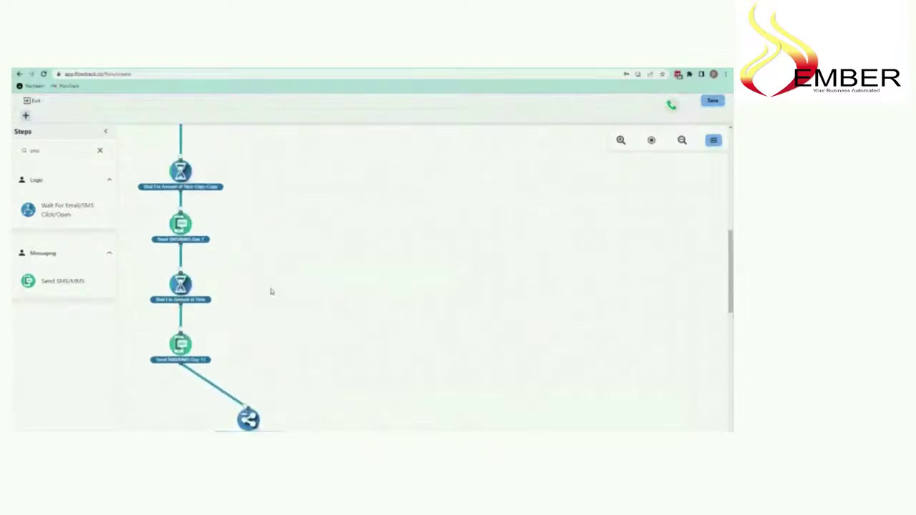
key("ctrl+minus")
key("ctrl+minus")
key("ctrl+minus")
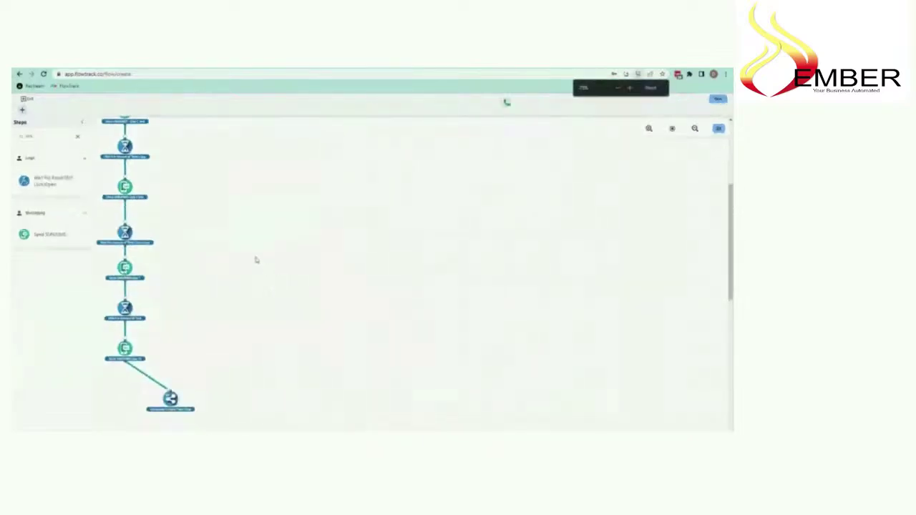
scroll(236, 279, "up", 3)
key("ctrl+plus")
key("ctrl+plus")
key("ctrl+plus")
key("ctrl+minus")
key("ctrl+minus")
key("ctrl+minus")
left_click(651, 89)
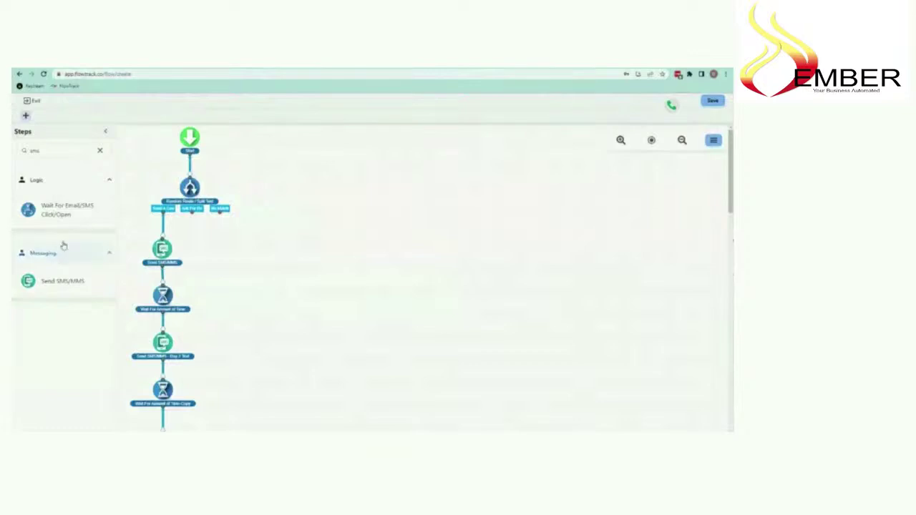
Add a Wait For Amount of Time step, save it with its default duration, and connect it to the split test's review-request branch.
left_click_drag(45, 147, 12, 156)
type("u")
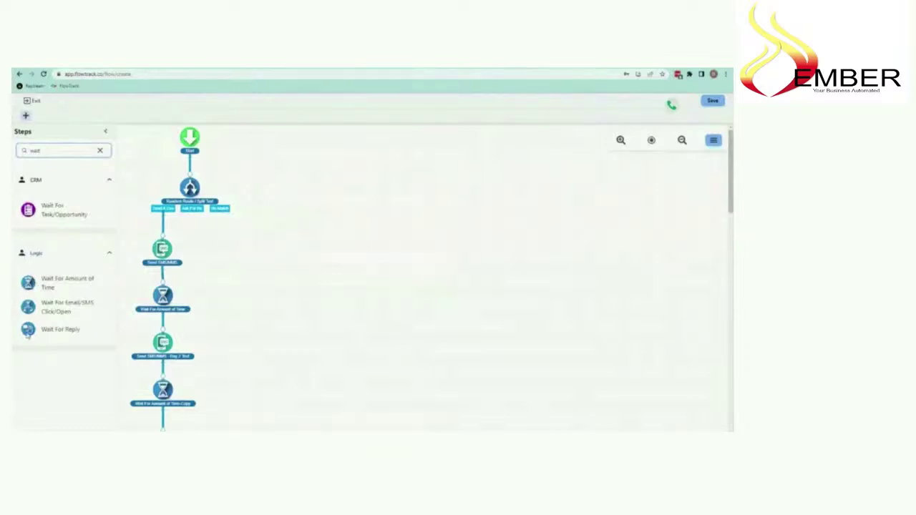
left_click_drag(38, 286, 214, 240)
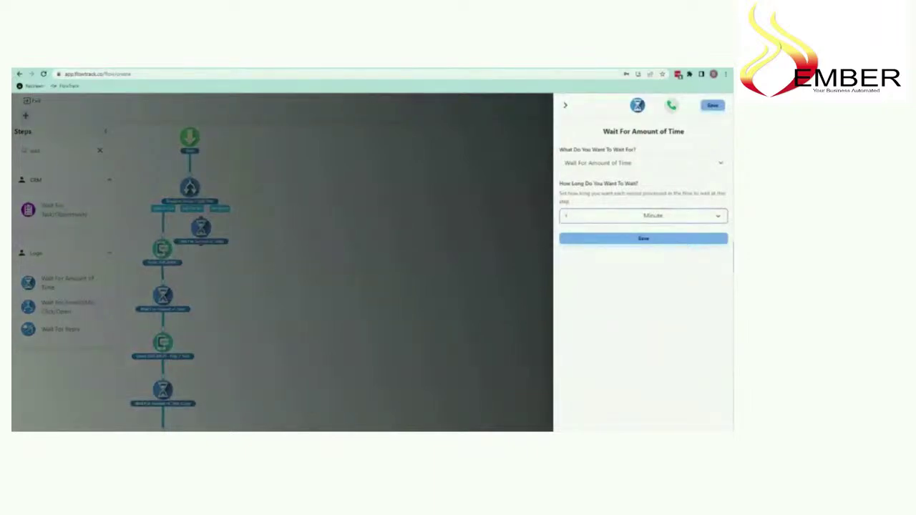
left_click(636, 239)
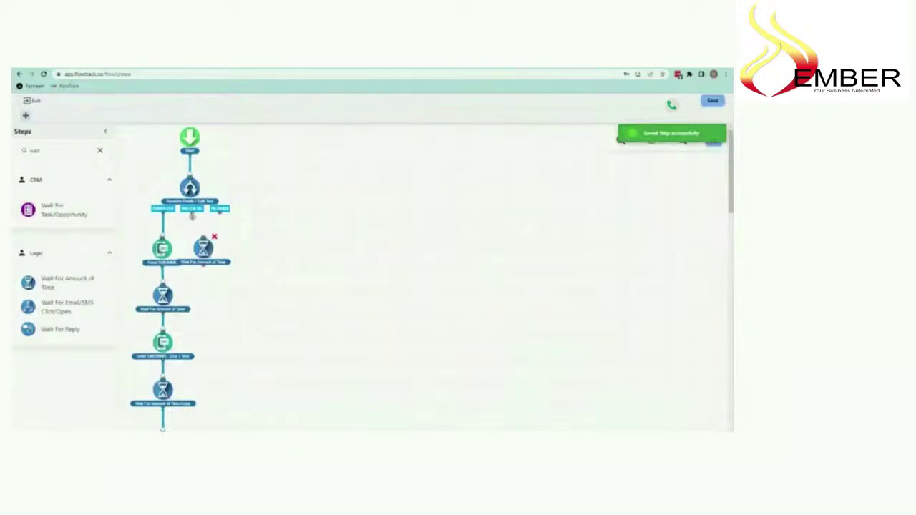
left_click(46, 180)
left_click(48, 245)
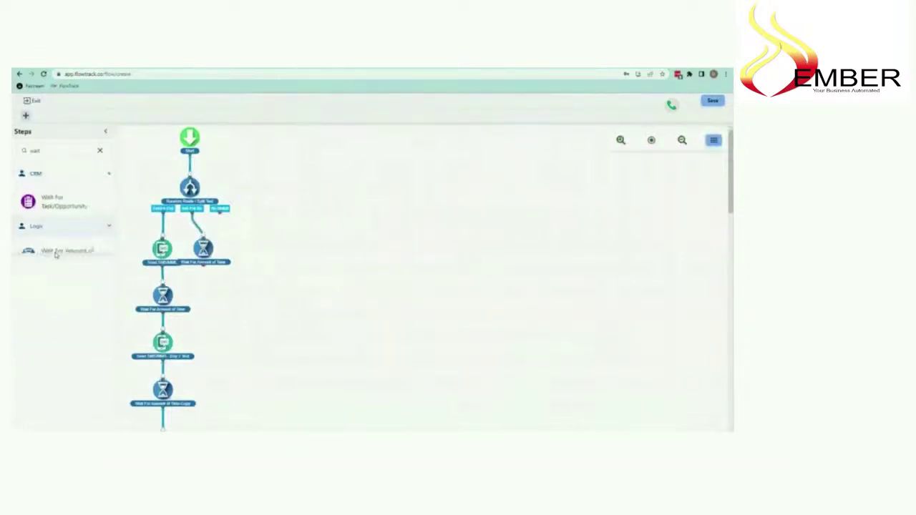
Duplicate the first Send SMS/MMS coupon step and connect the copy below the review branch's wait step.
left_click(59, 149)
left_click_drag(60, 150, 12, 125)
type("jms")
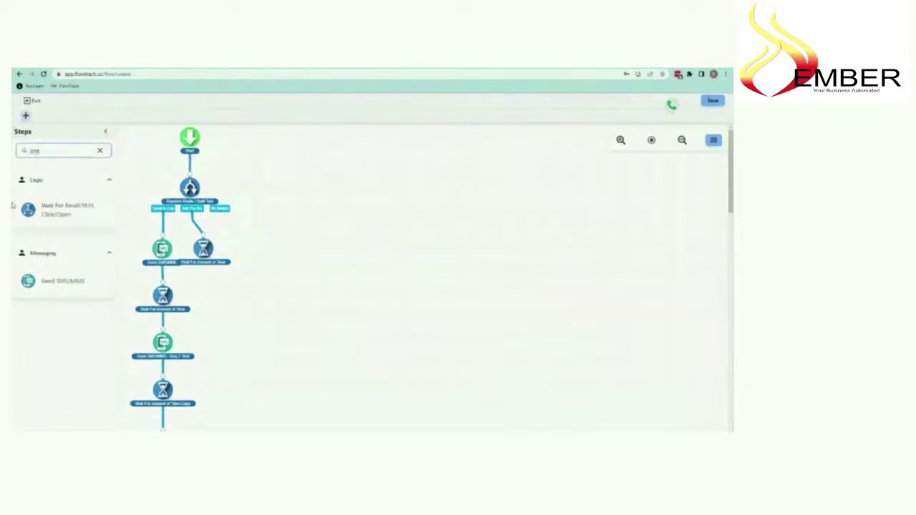
left_click(203, 263)
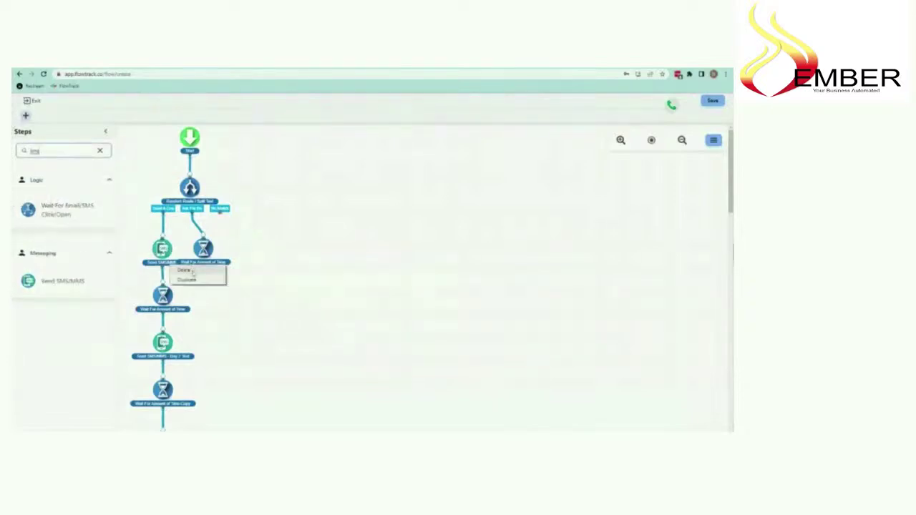
left_click(193, 268)
Replace the coupon code sentence in the copied text with "Here is a link in case you would like to leave us a review".
left_click(217, 293)
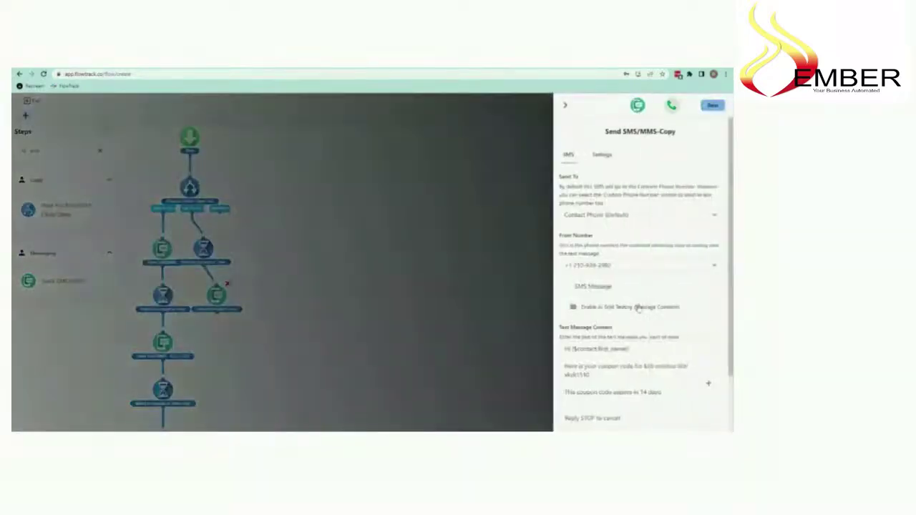
scroll(709, 306, "down", 3)
left_click_drag(632, 301, 555, 290)
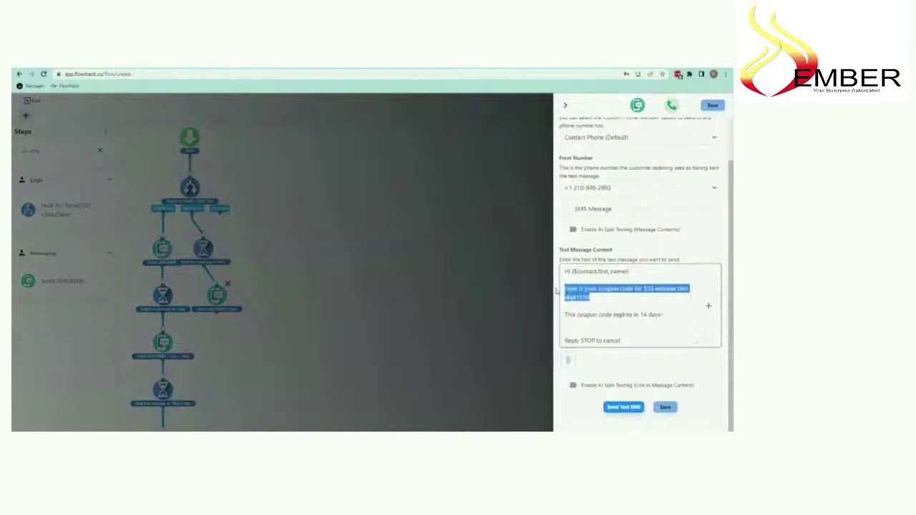
type("Us")
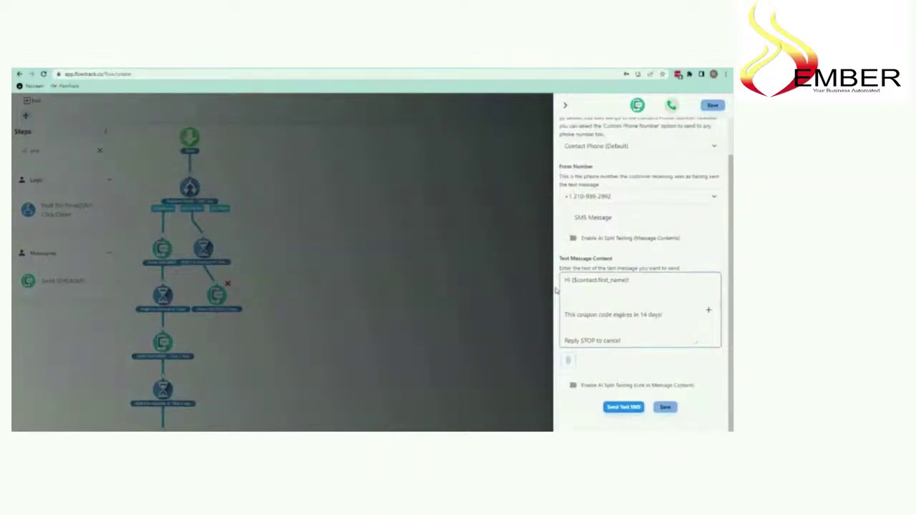
type("el")
type(" in case you m")
type("ould like to")
type("e to m")
type("eave us a re")
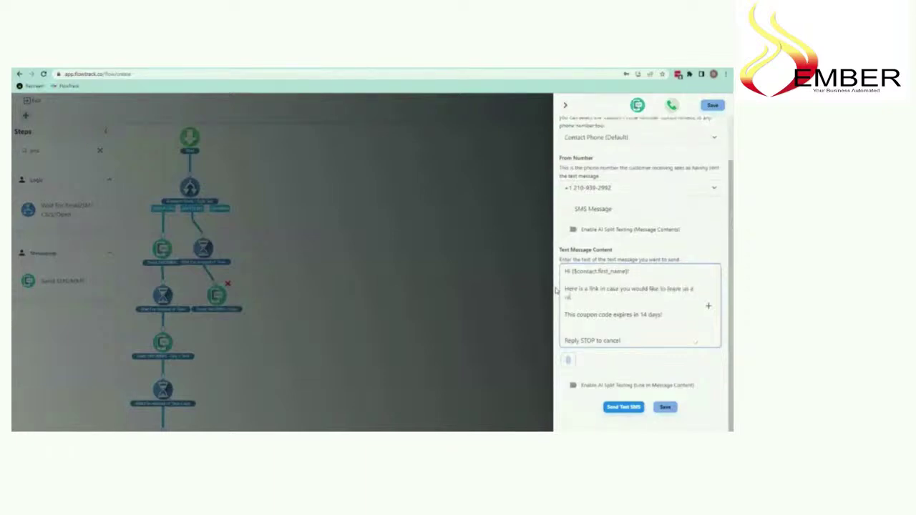
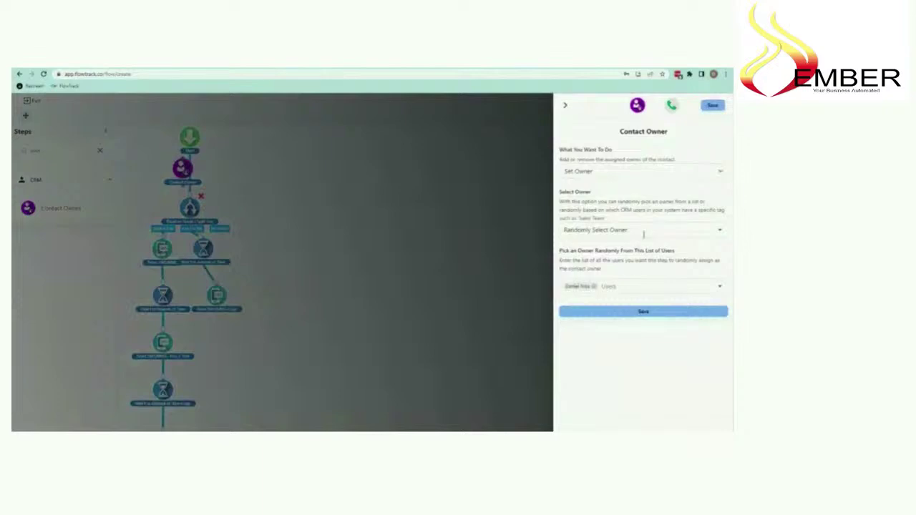
Set a specific user instead of random selection in the Contact Owner step, save it, and connect it between Start and the split test.
left_click(600, 311)
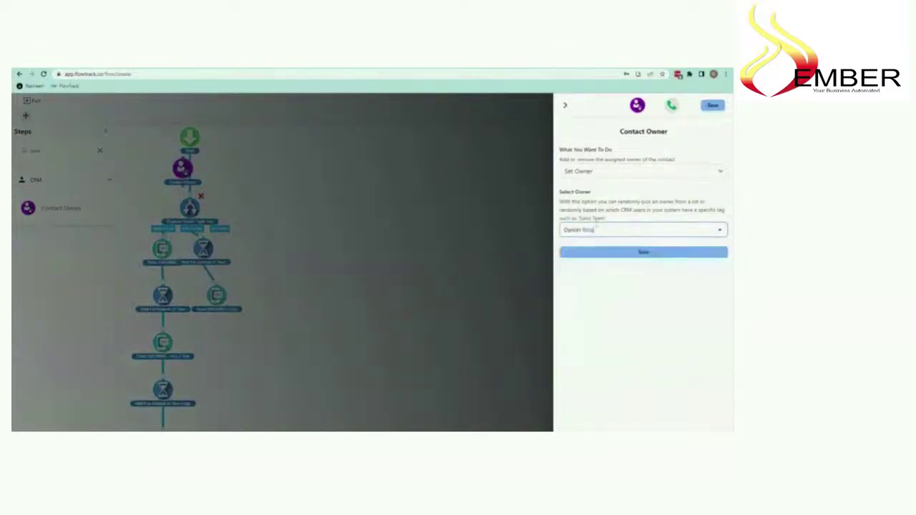
left_click(640, 254)
left_click_drag(182, 167, 223, 174)
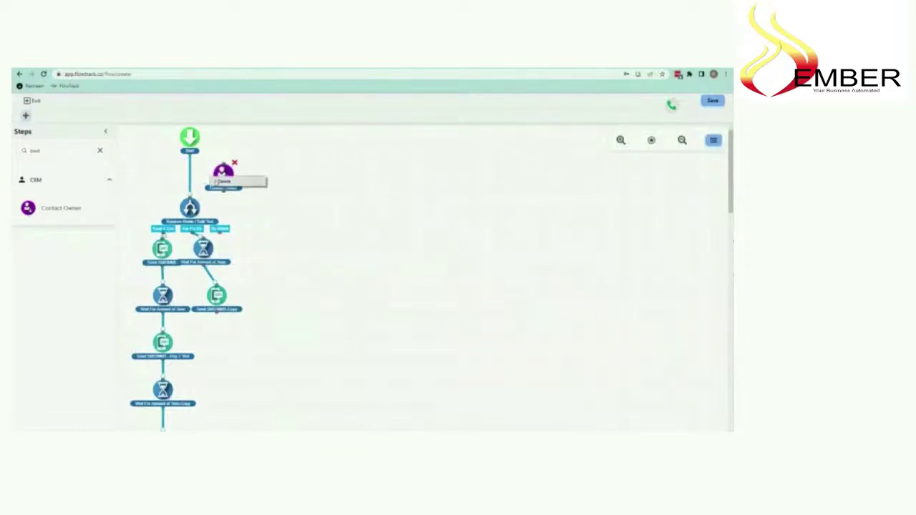
left_click_drag(190, 152, 224, 172)
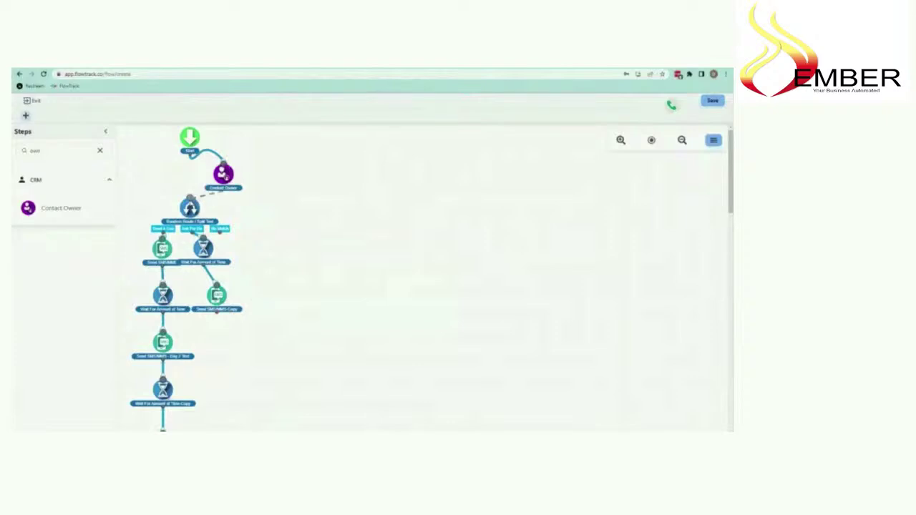
Examine the message content of the first coupon text and of the review-request text, including its contact owner signature.
scroll(330, 358, "down", 1)
scroll(330, 358, "down", 1)
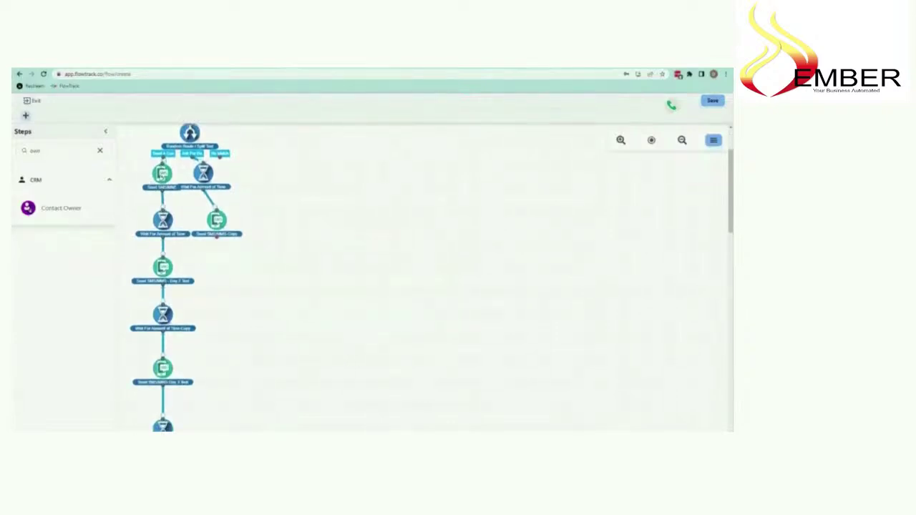
left_click(163, 175)
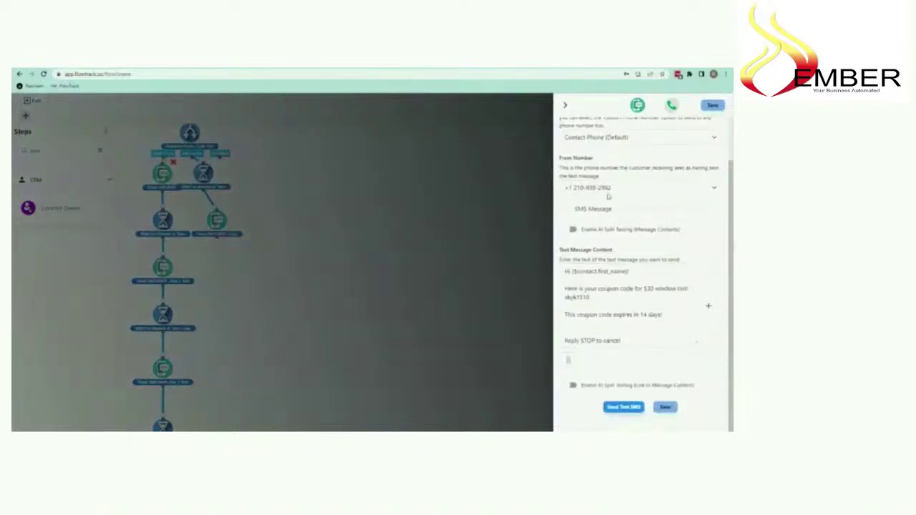
left_click(565, 105)
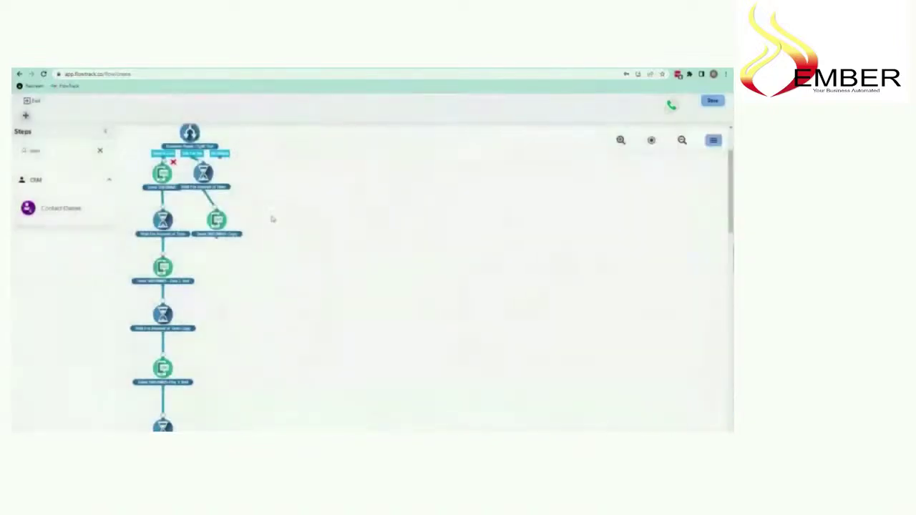
left_click(217, 221)
scroll(635, 326, "down", 2)
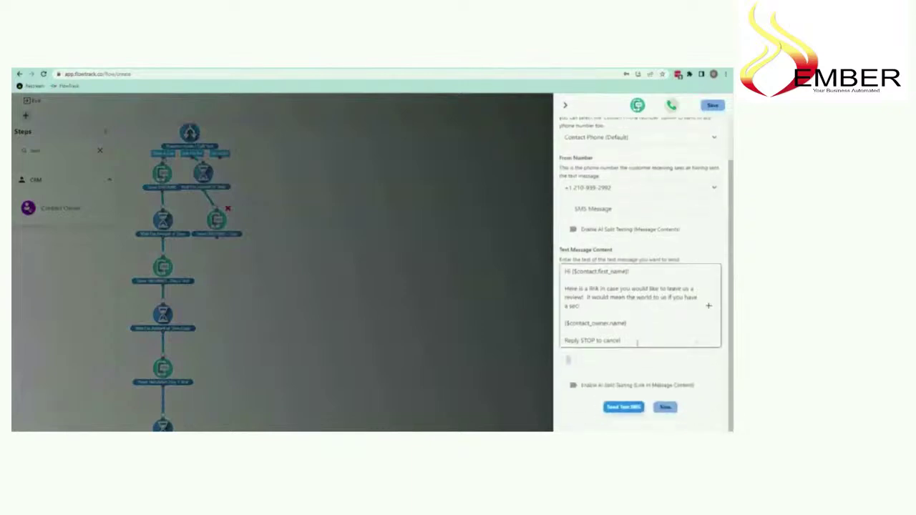
left_click_drag(635, 325, 468, 315)
left_click(566, 106)
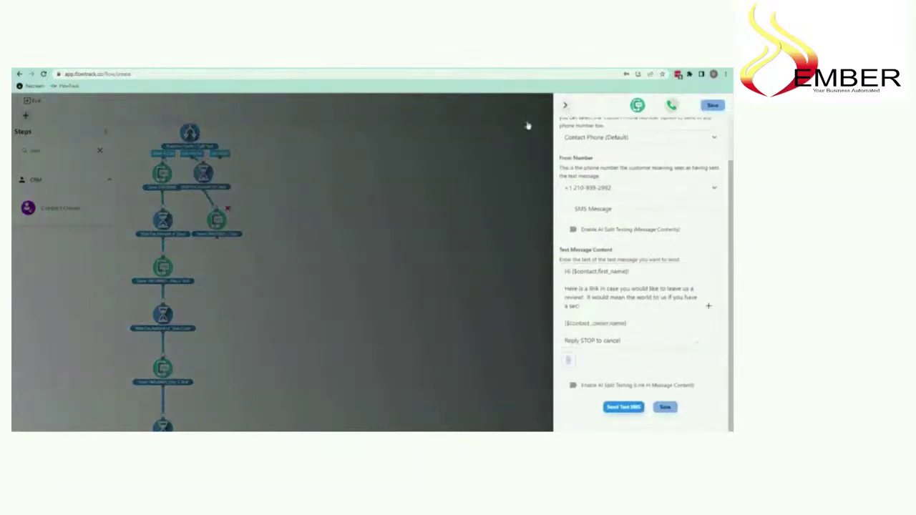
left_click(626, 340)
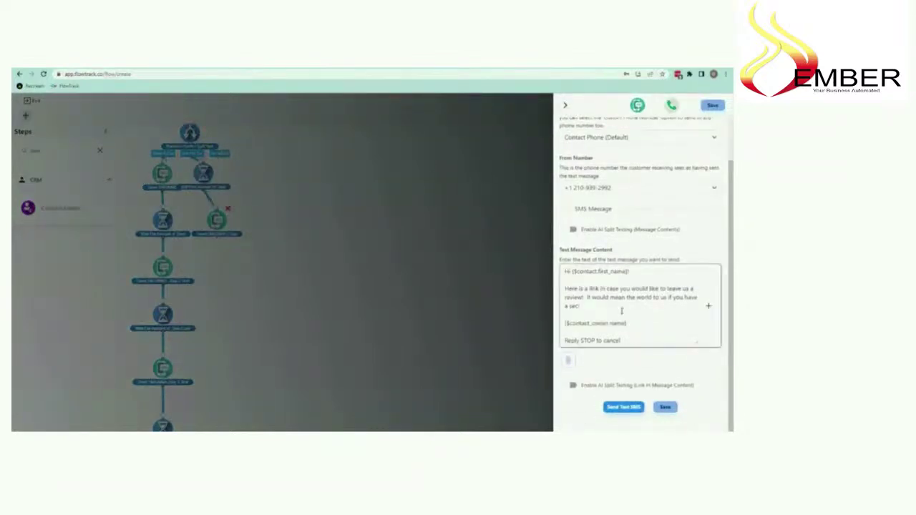
left_click(587, 307)
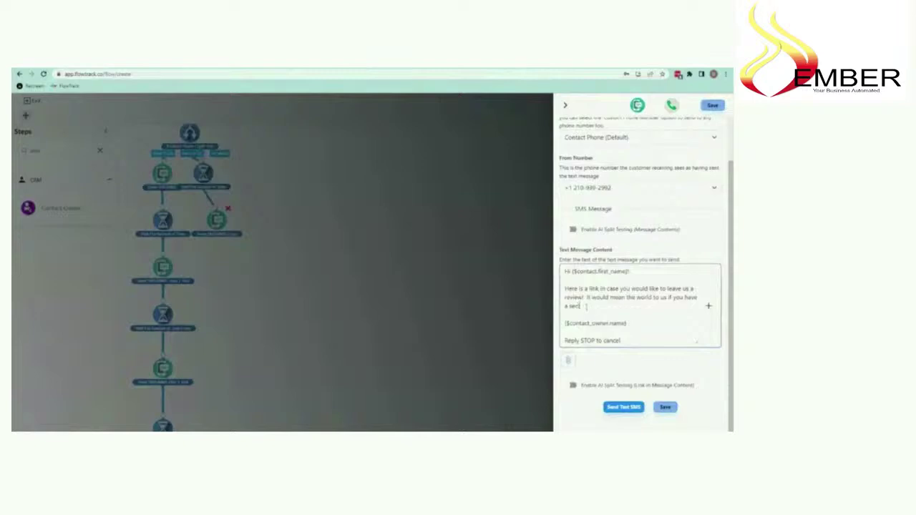
key("Return")
key("Return")
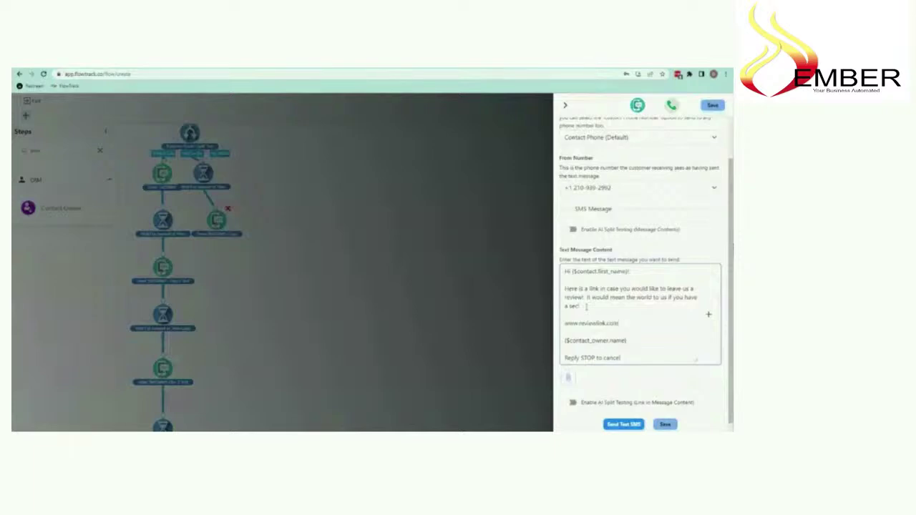
scroll(616, 286, "up", 3)
left_click(603, 155)
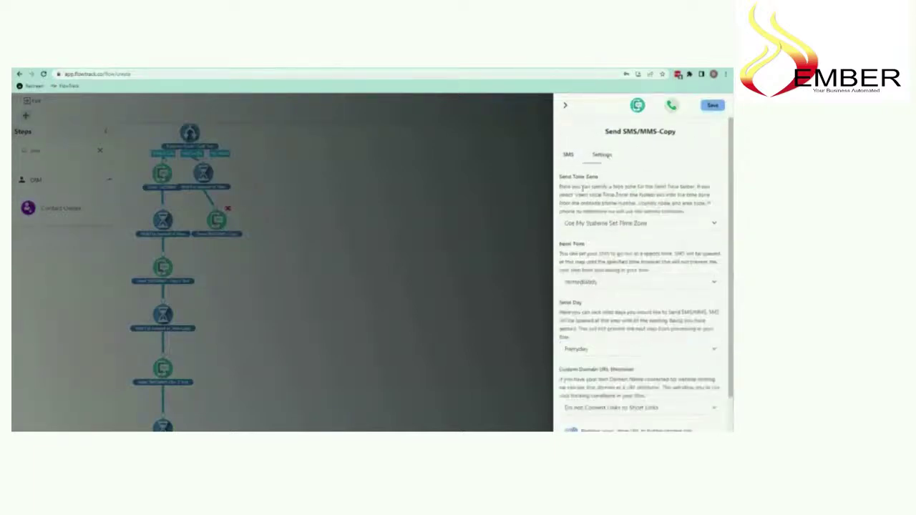
scroll(613, 348, "down", 2)
left_click(609, 362)
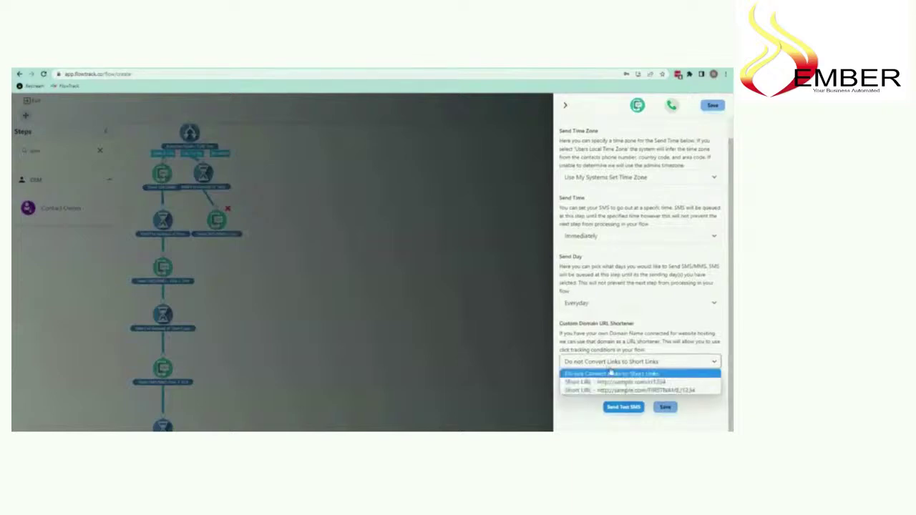
left_click(629, 389)
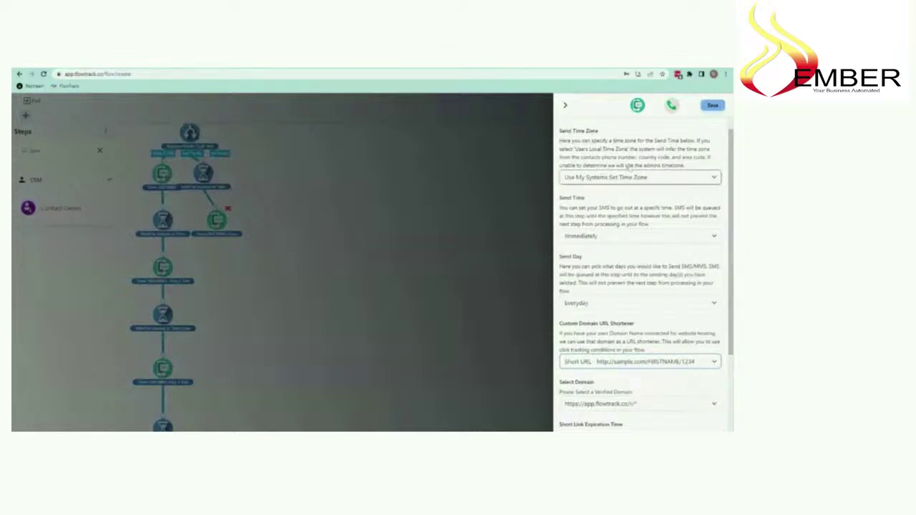
scroll(608, 176, "up", 2)
scroll(629, 173, "down", 3)
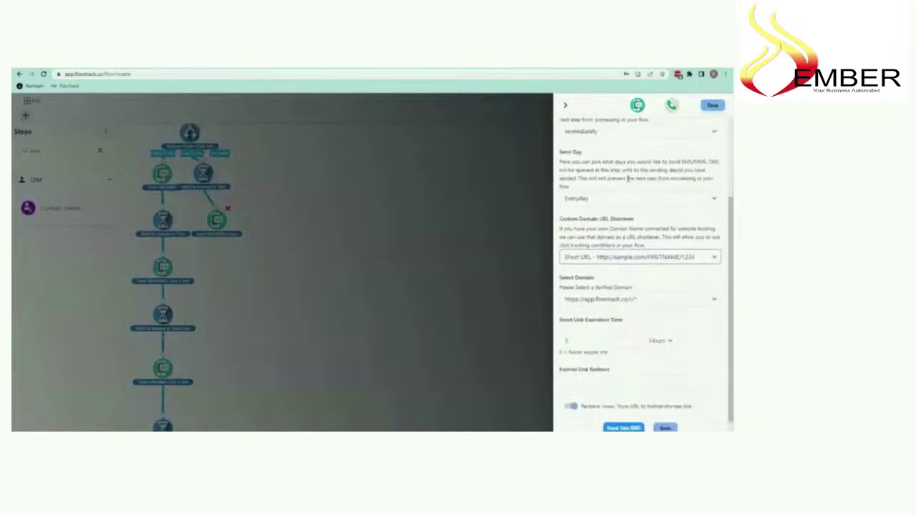
scroll(627, 182, "up", 1)
scroll(628, 181, "up", 1)
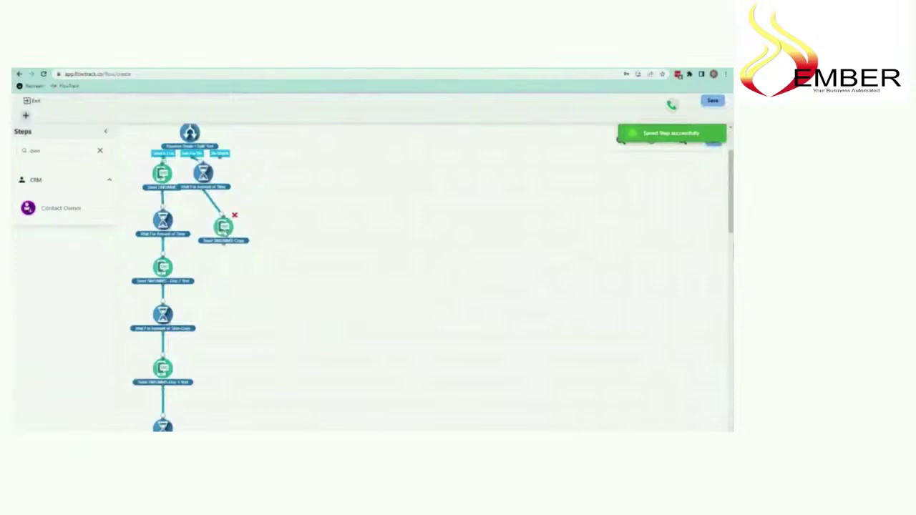
Check the review branch's wait duration, plus the message content and sending settings of the review-request text.
left_click(203, 173)
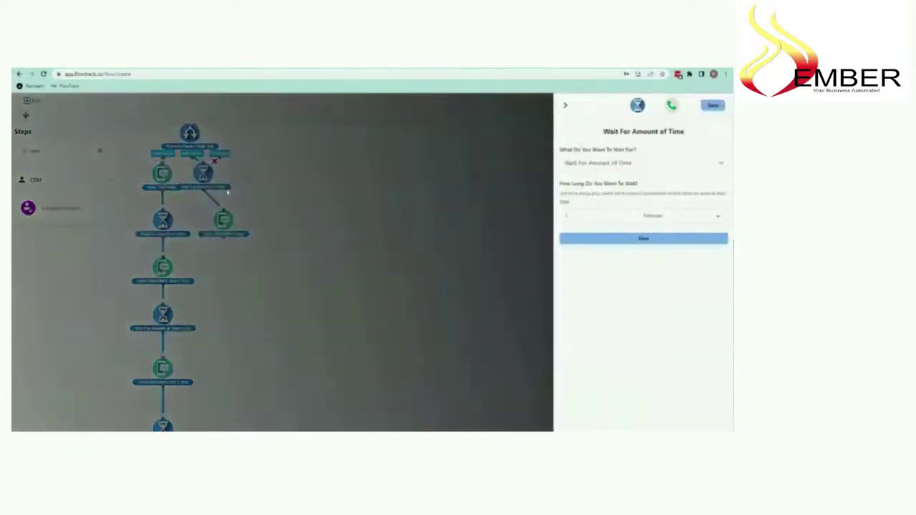
left_click(566, 107)
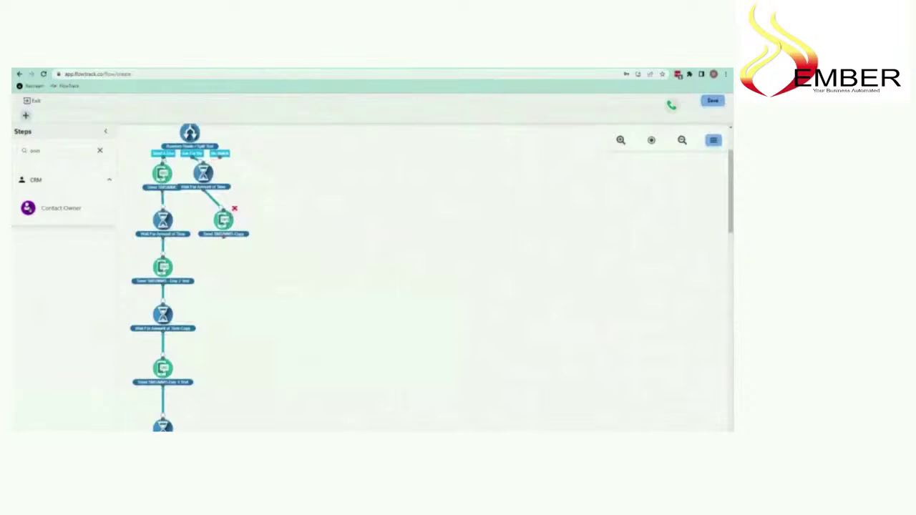
left_click(226, 221)
scroll(650, 386, "down", 2)
triple_click(638, 366)
scroll(650, 224, "up", 2)
left_click(606, 156)
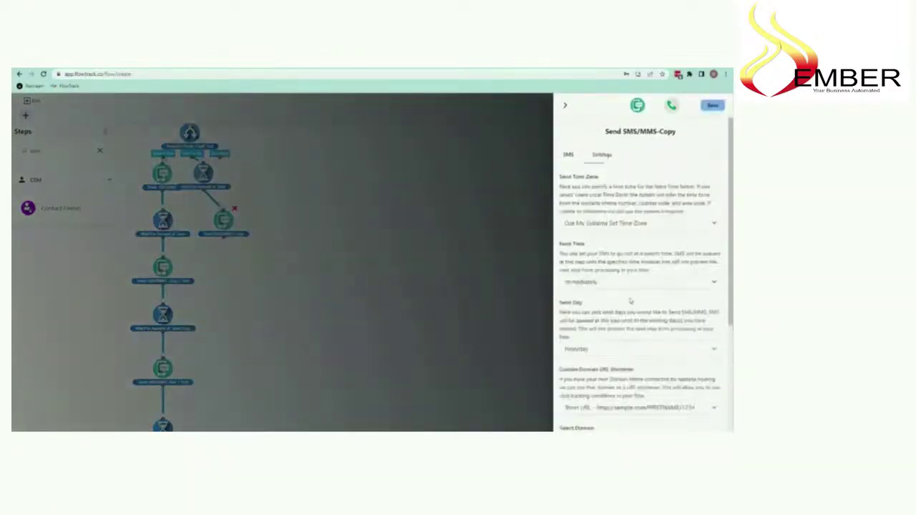
scroll(630, 323, "down", 3)
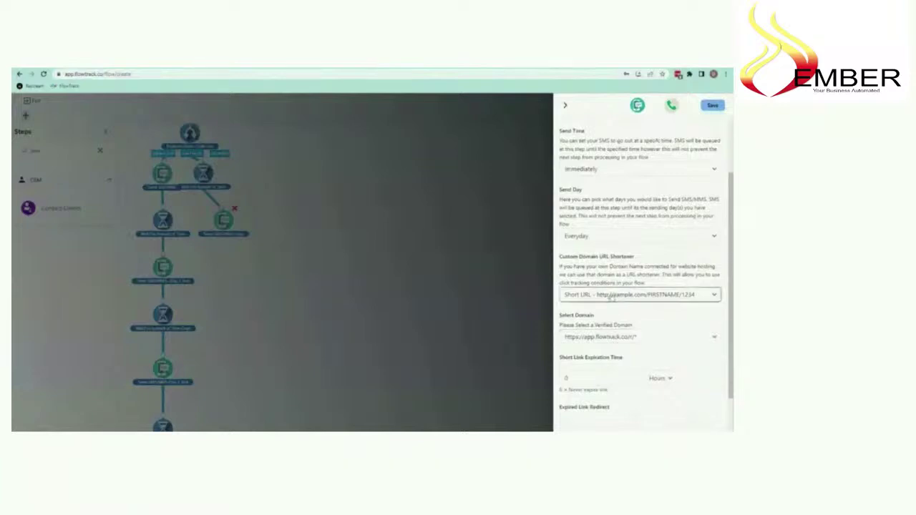
left_click(599, 337)
left_click(636, 355)
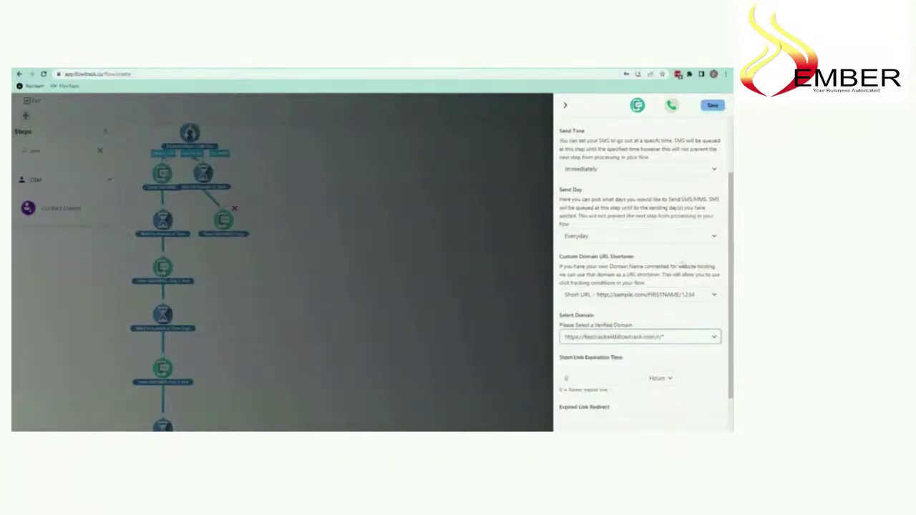
left_click(713, 105)
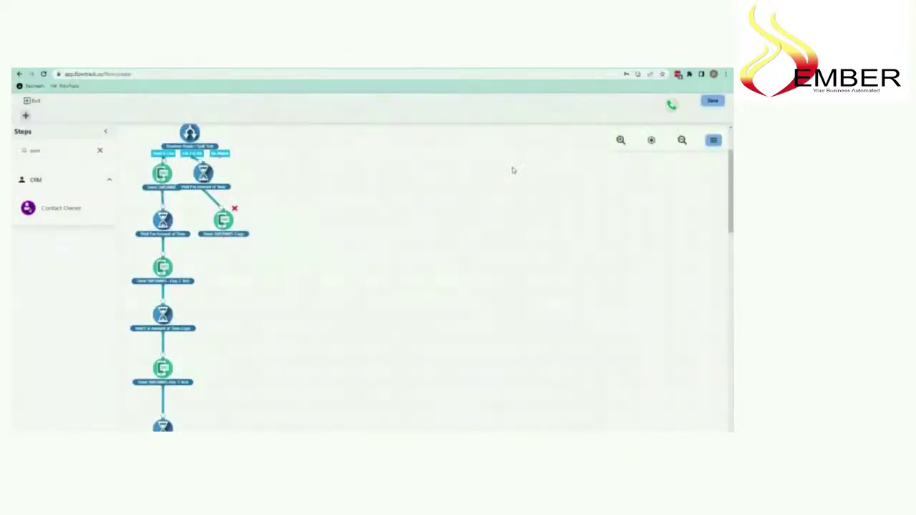
Find the "Wait For Email/SMS Click/Open" step and add it to the flow below the review-request text.
left_click_drag(72, 148, 27, 191)
type("si")
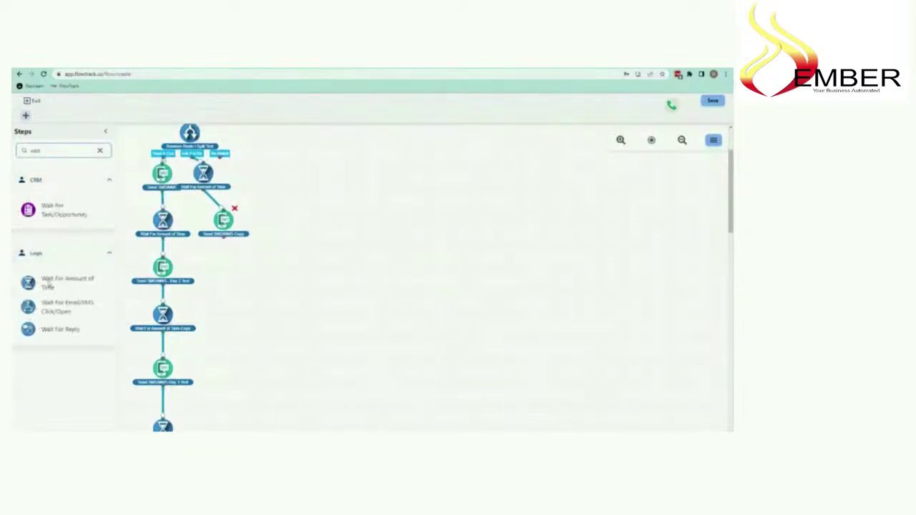
left_click_drag(66, 148, 12, 119)
type("sms")
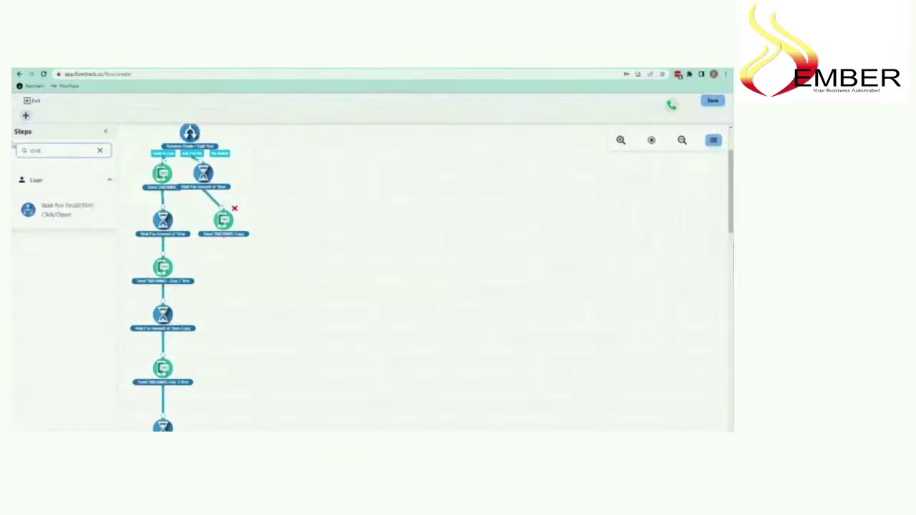
left_click_drag(29, 210, 239, 276)
Configure the click-wait condition as "All of the steps below", monitoring Send SMS/MMS for the event status Clicked.
left_click(622, 216)
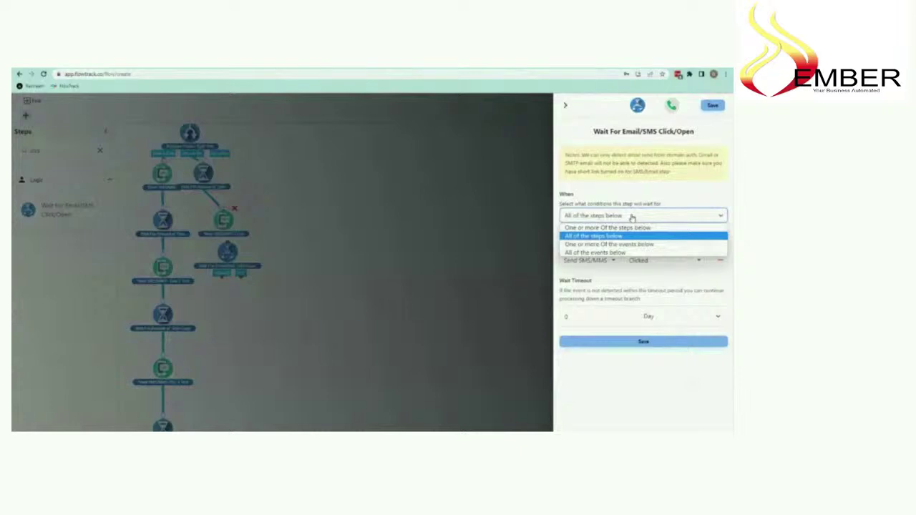
left_click(632, 236)
left_click(583, 261)
left_click(678, 261)
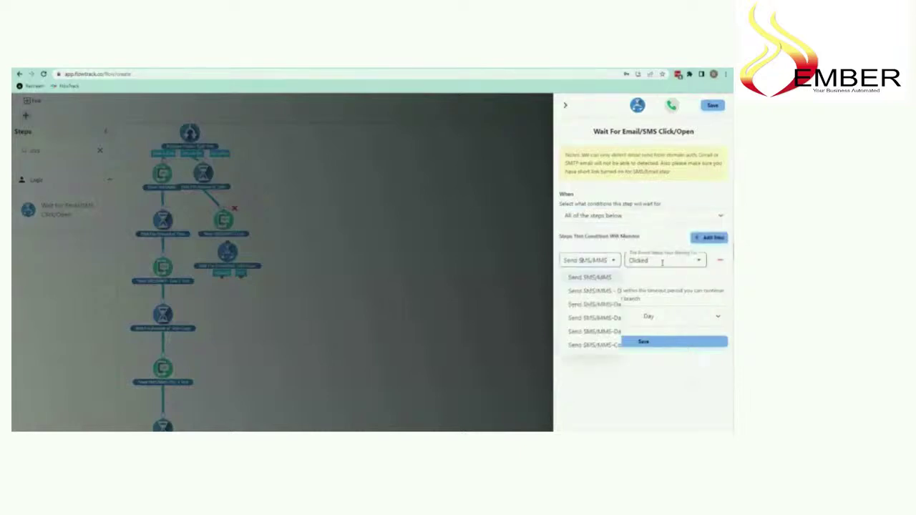
left_click(582, 285)
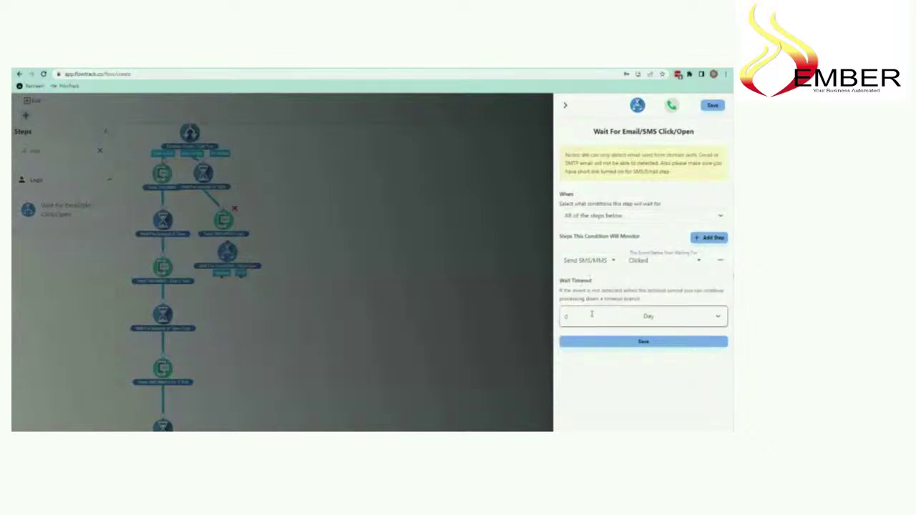
Set the click-wait step's timeout to 1 day, save it, and position it connected beneath the review-request text.
left_click(627, 342)
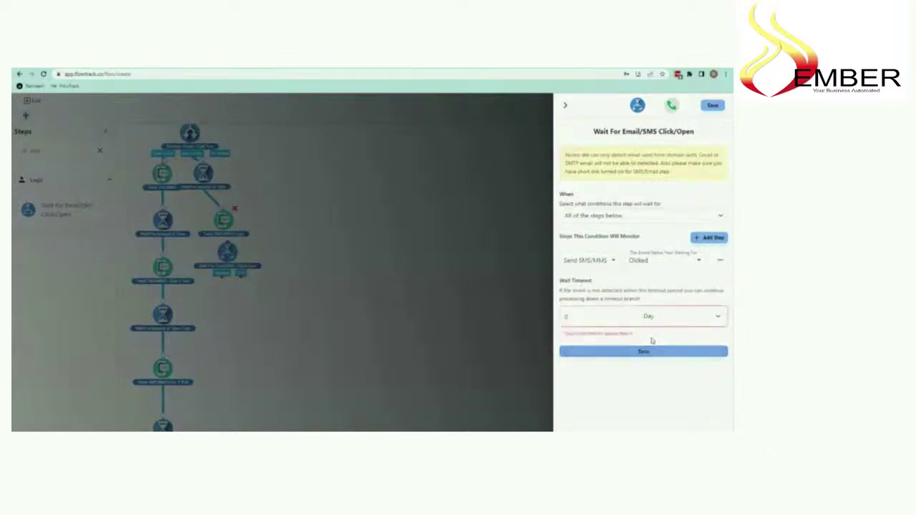
left_click(603, 322)
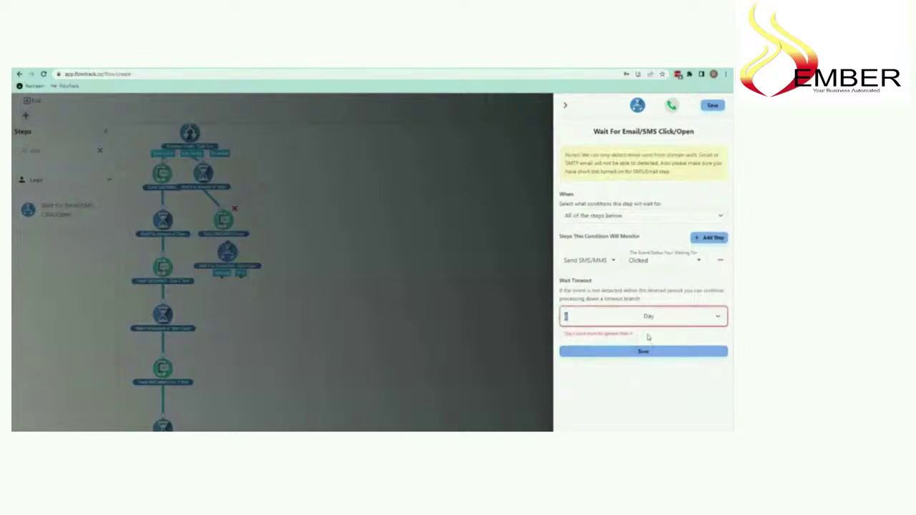
type("1")
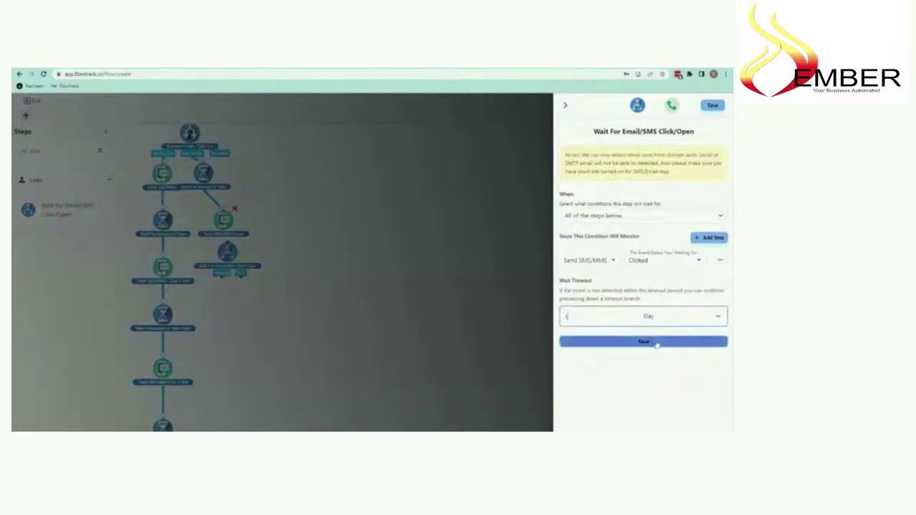
left_click(633, 341)
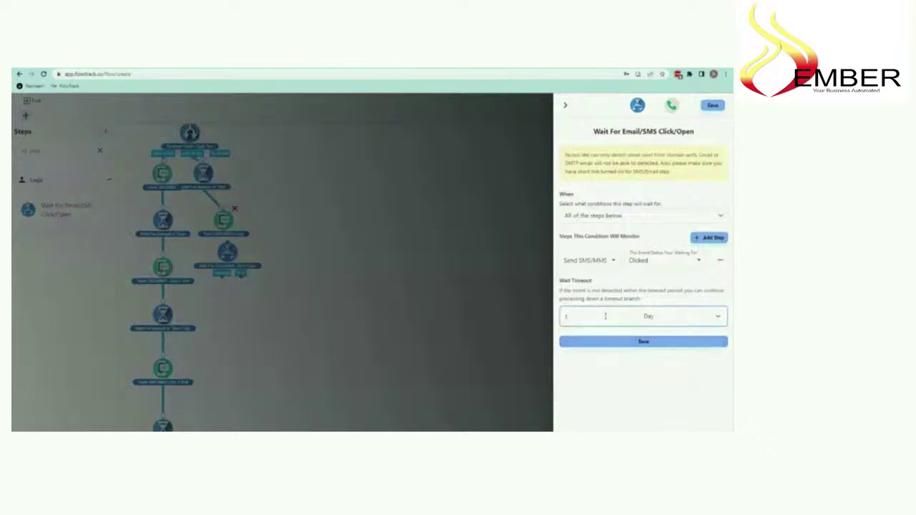
left_click(624, 342)
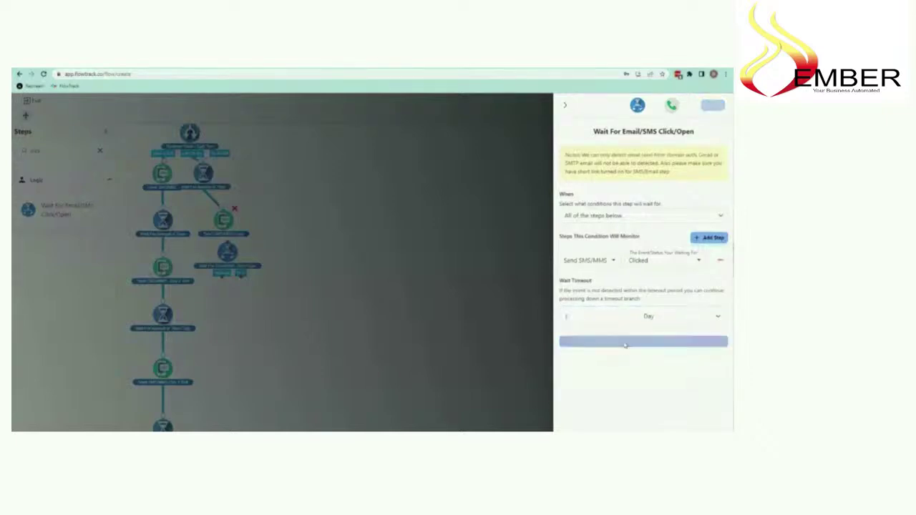
left_click_drag(227, 253, 230, 265)
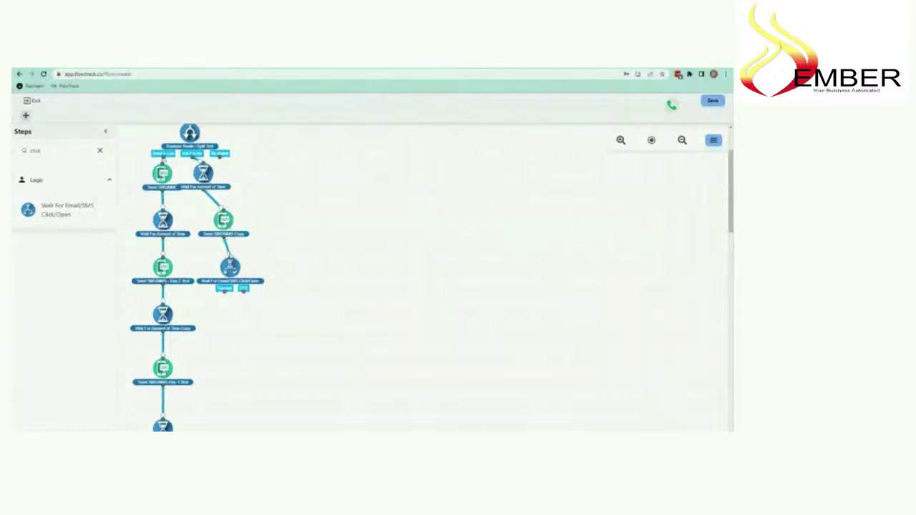
Recheck the click-wait step's settings and add a new Send SMS/MMS step below it.
left_click_drag(50, 150, 13, 159)
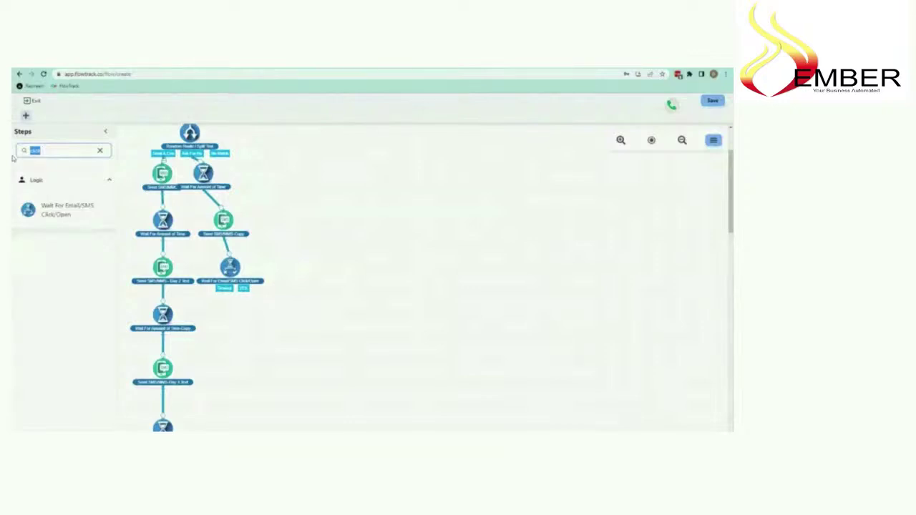
left_click(99, 151)
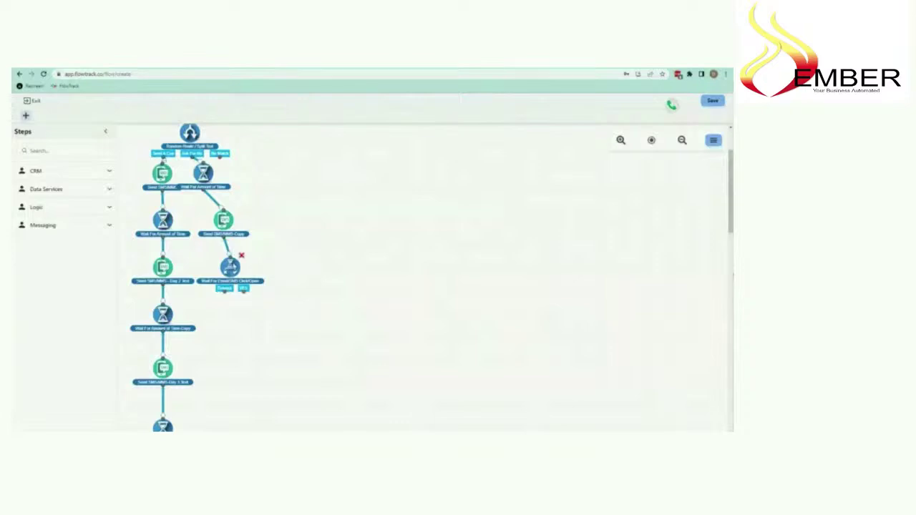
left_click(232, 265)
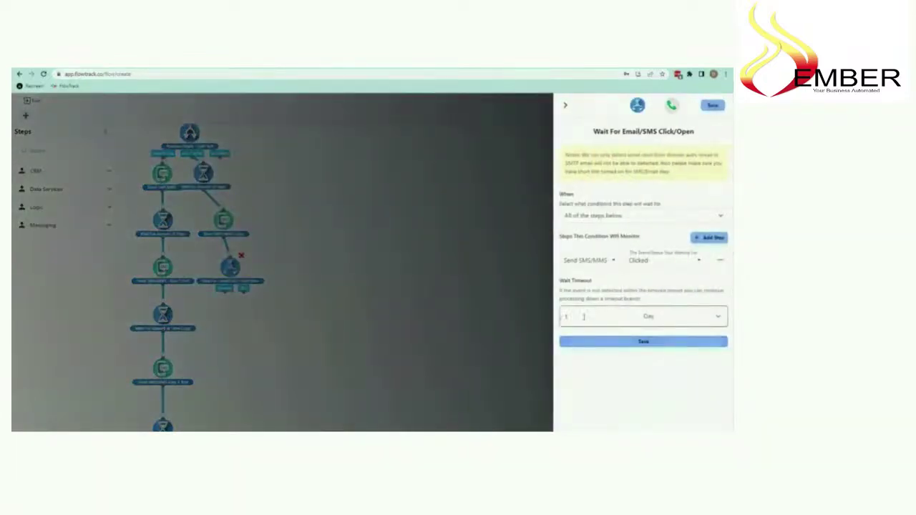
left_click(566, 105)
left_click(66, 150)
type("i")
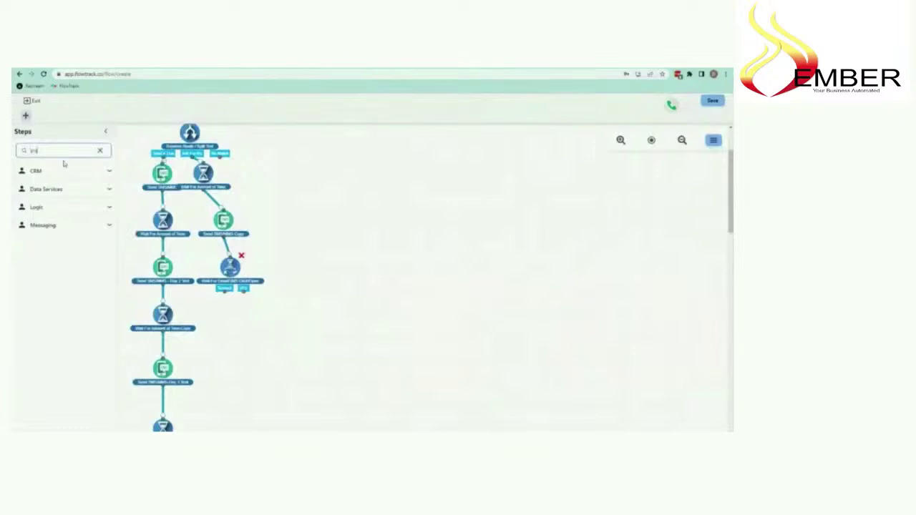
left_click_drag(42, 281, 239, 321)
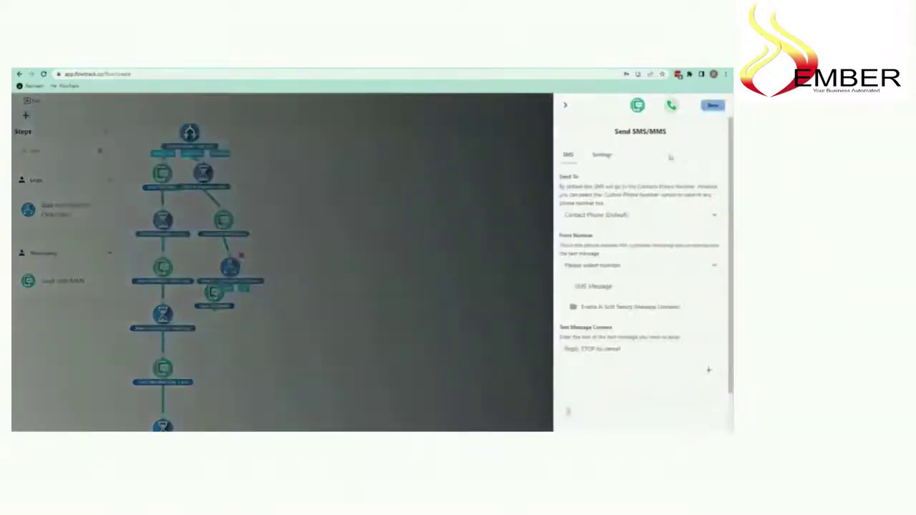
left_click(622, 350)
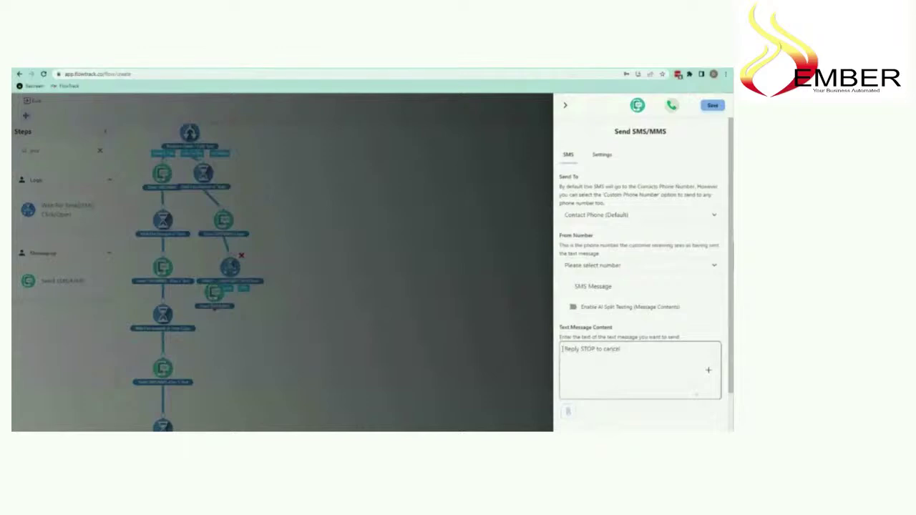
key("Return")
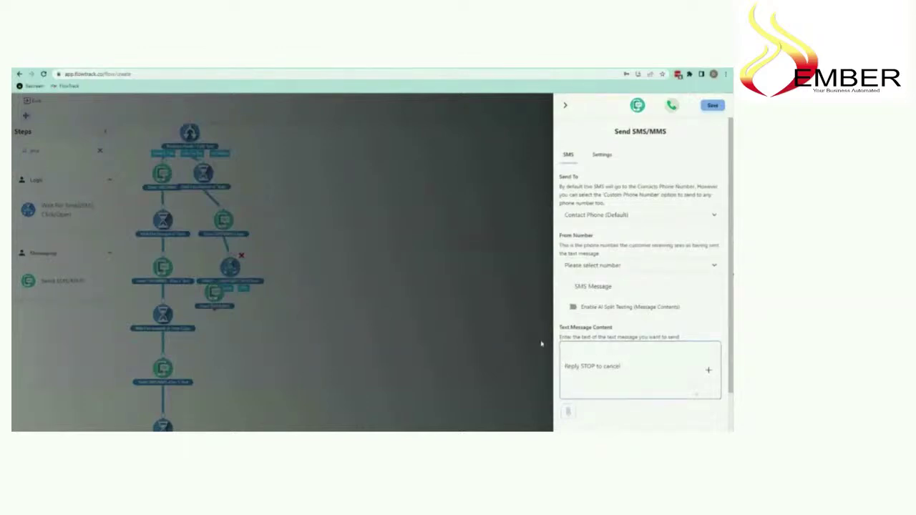
type("Just wanted to see if you need anything. If you")
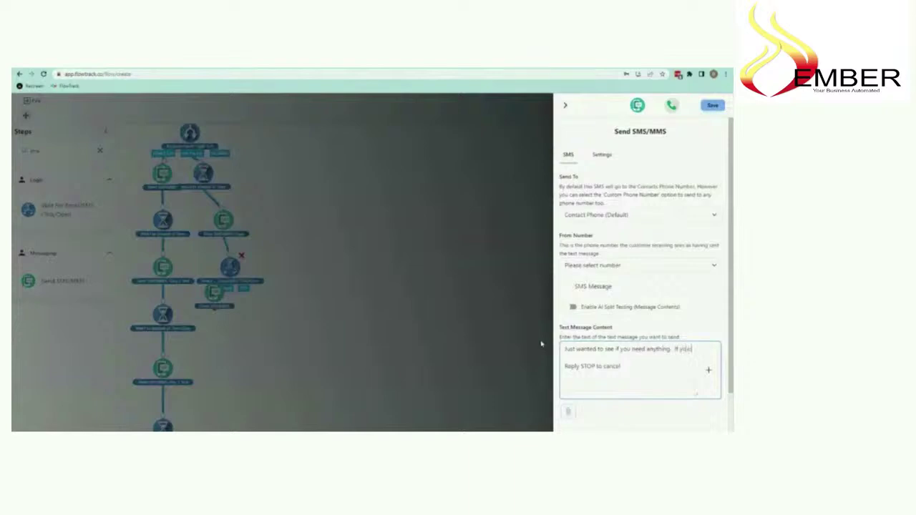
type(" are happy with yo")
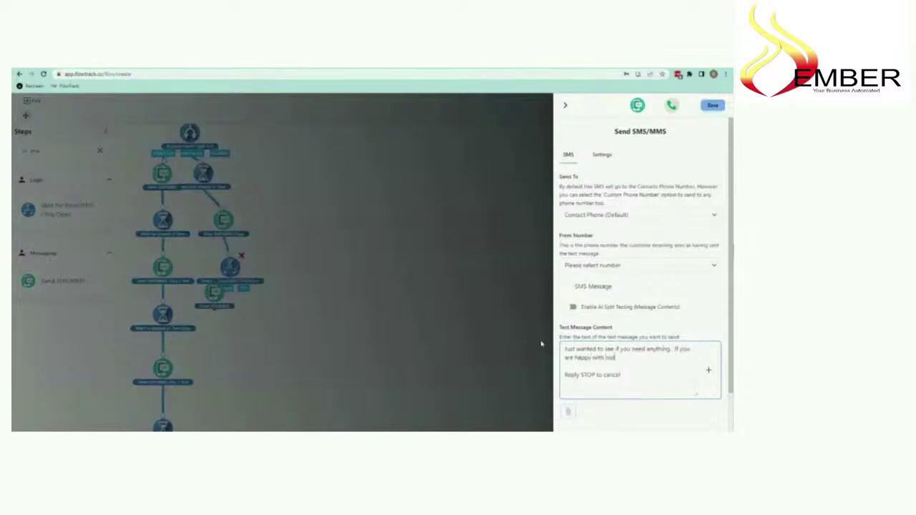
type("ur service, please leave us a review!")
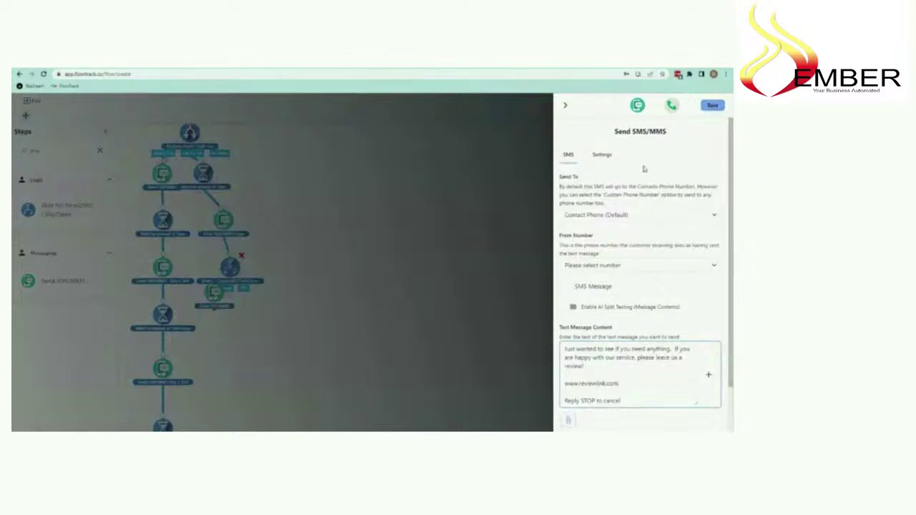
left_click(603, 154)
scroll(676, 322, "down", 3)
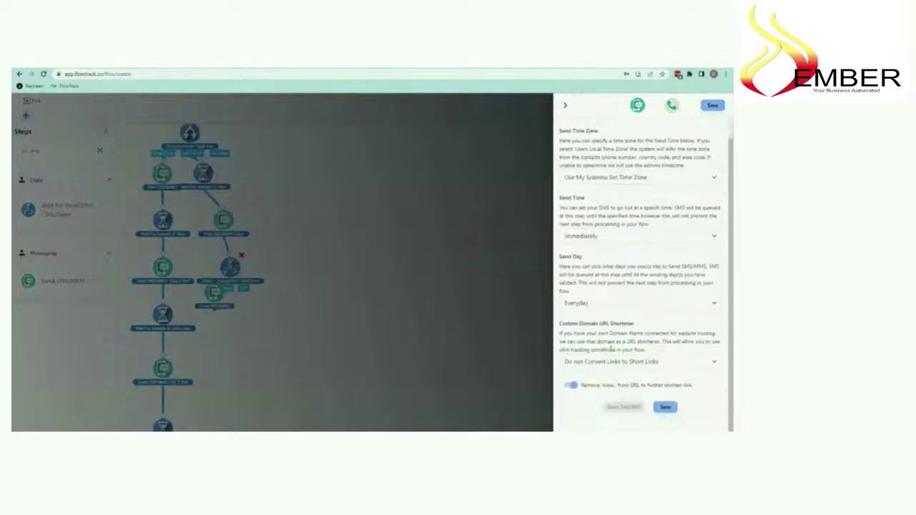
left_click(609, 361)
left_click(630, 390)
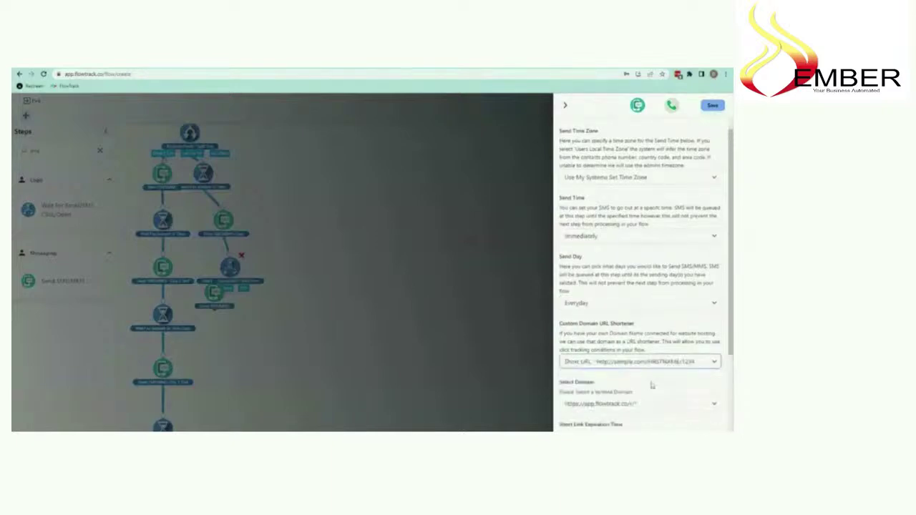
left_click(634, 403)
left_click(630, 415)
scroll(614, 347, "down", 1)
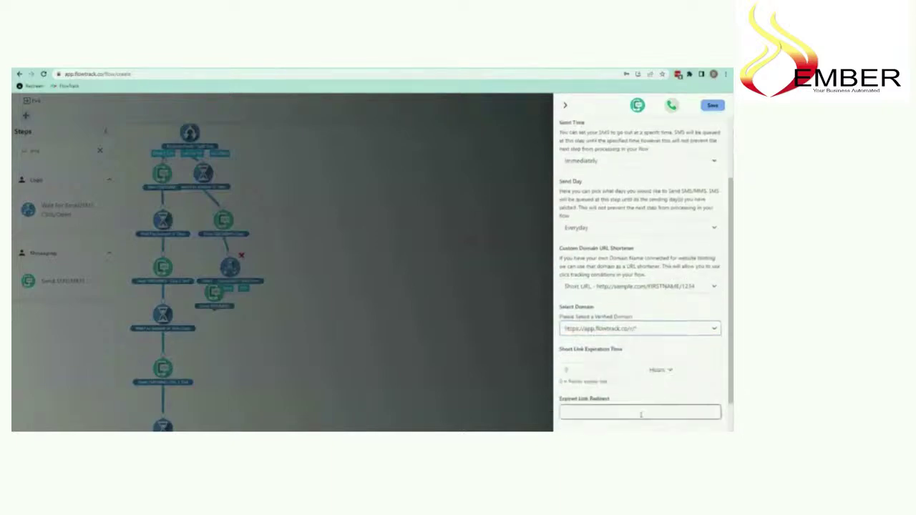
left_click(616, 328)
left_click(619, 348)
left_click(713, 107)
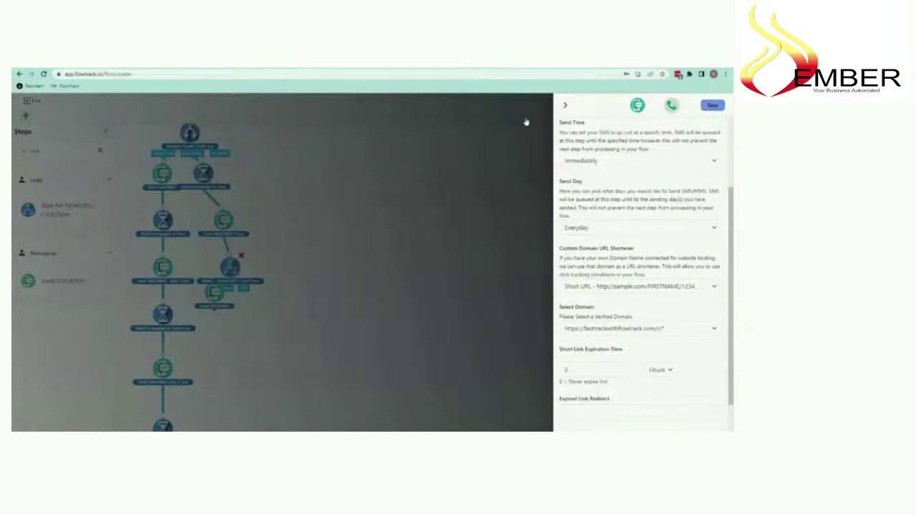
Choose a sending phone number as the follow-up text's From Number and save the step.
scroll(568, 229, "up", 4)
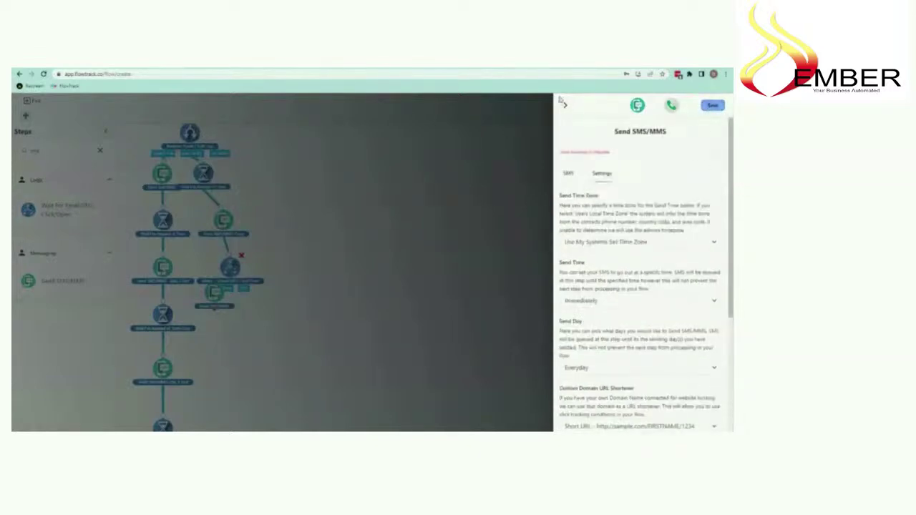
left_click(568, 173)
left_click(637, 284)
left_click(594, 300)
left_click(713, 105)
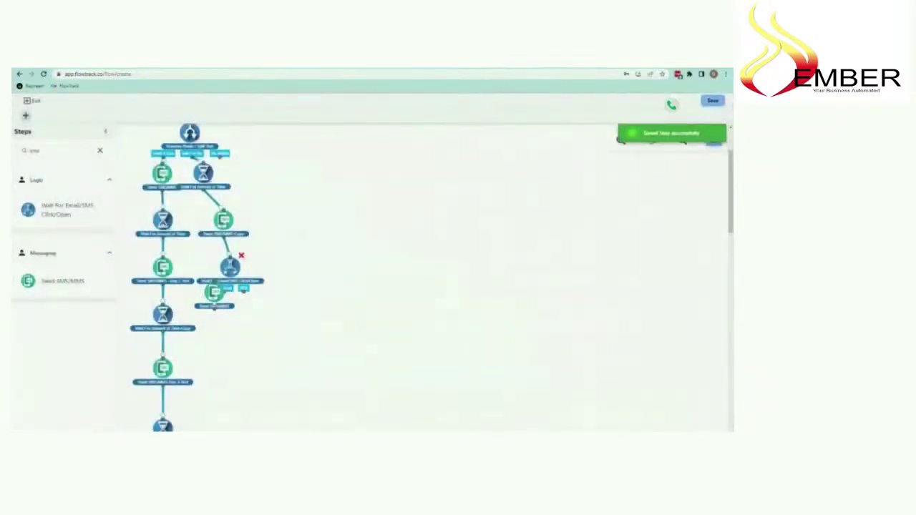
Connect the click-wait step's Timeout branch to the follow-up text, and the follow-up text to the final step ending the coupon branch.
left_click_drag(213, 296, 223, 328)
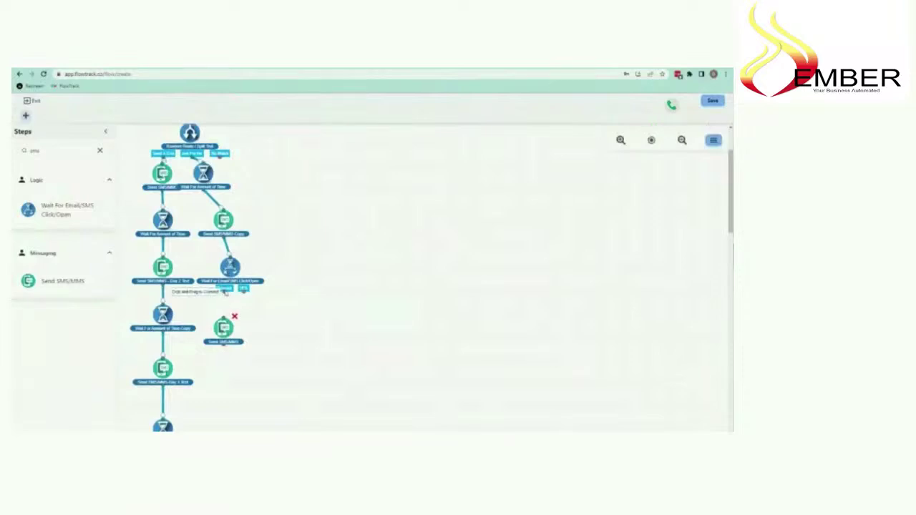
left_click_drag(229, 293, 224, 329)
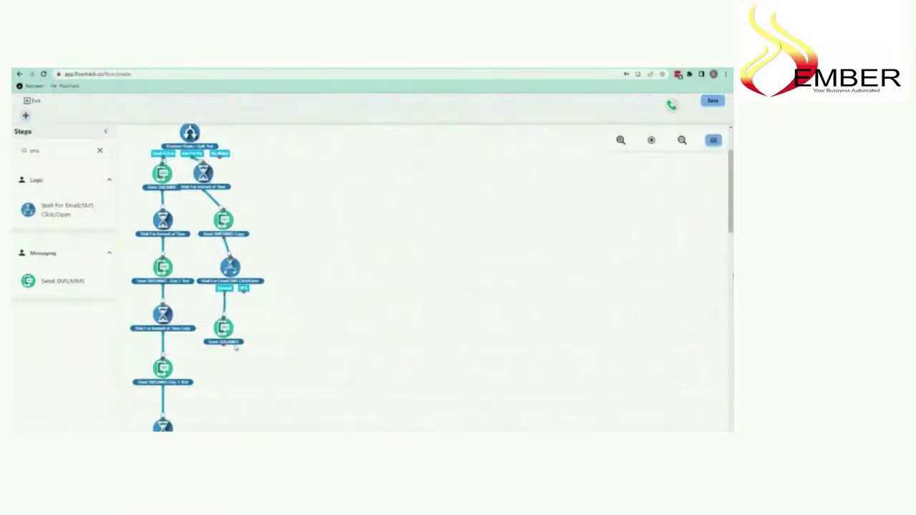
scroll(236, 347, "down", 3)
scroll(223, 228, "down", 2)
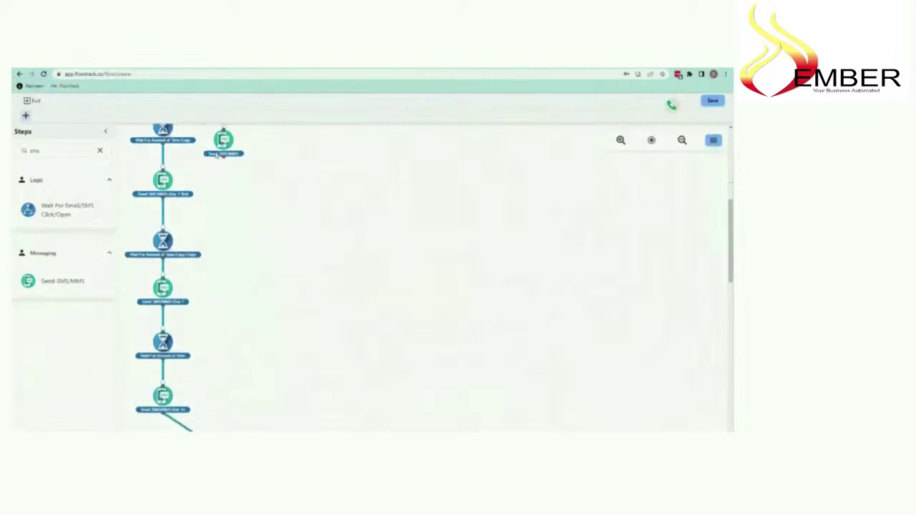
key("ctrl+minus")
key("ctrl+minus")
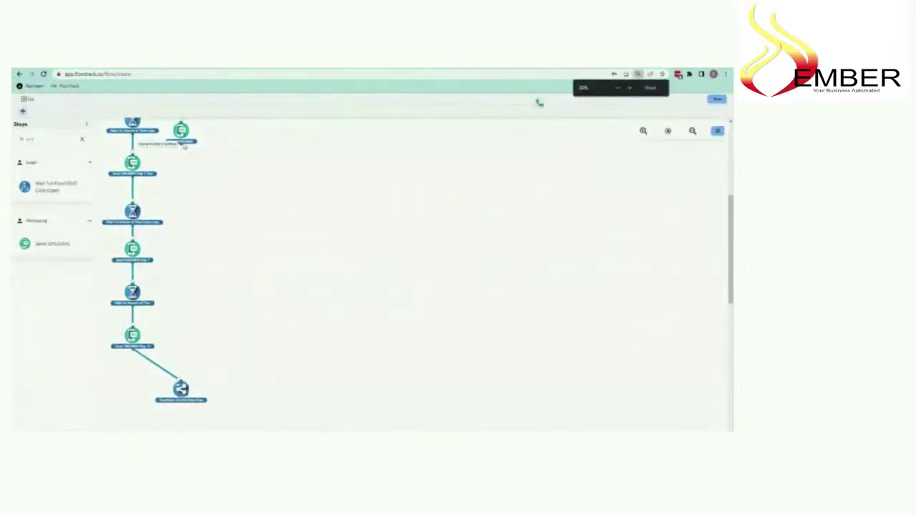
left_click_drag(181, 145, 181, 386)
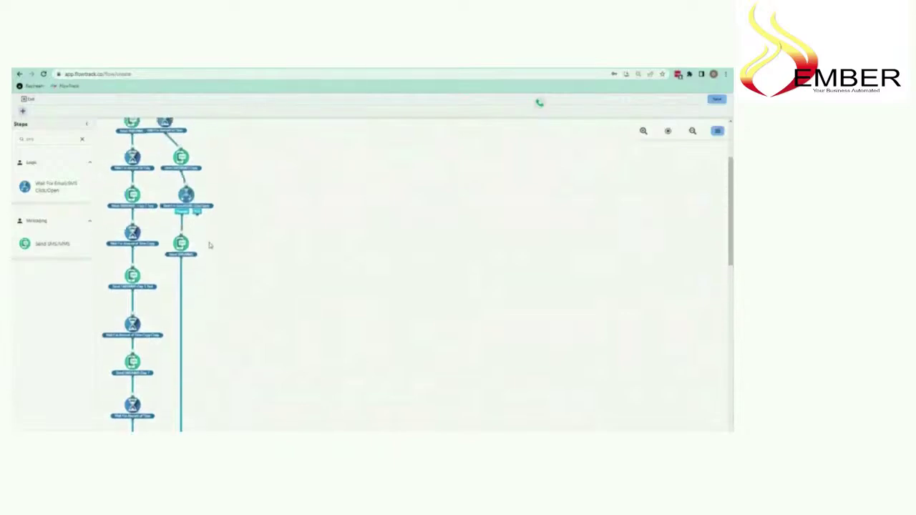
Connect the click-wait step's YES branch to the final Deactivate Contact From Flow step.
left_click_drag(195, 212, 191, 385)
scroll(178, 337, "down", 3)
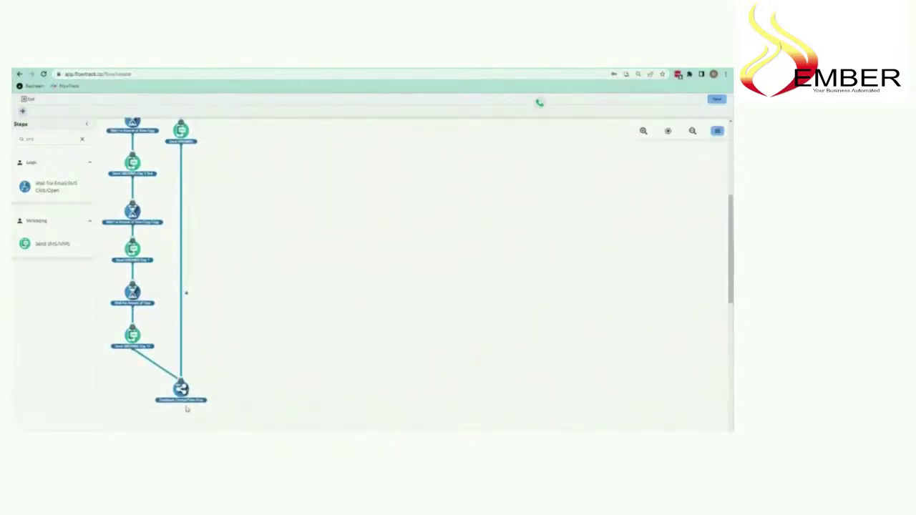
left_click(693, 131)
left_click(694, 133)
scroll(155, 227, "up", 3)
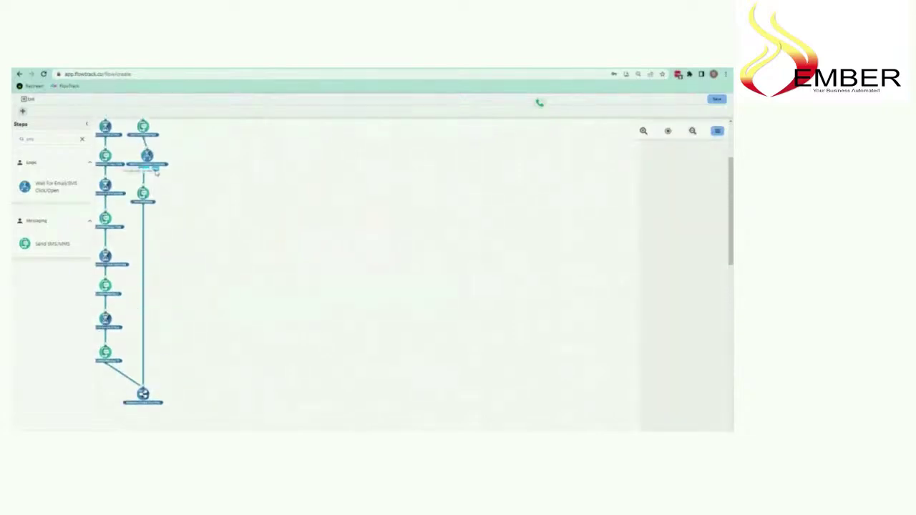
left_click_drag(155, 169, 143, 393)
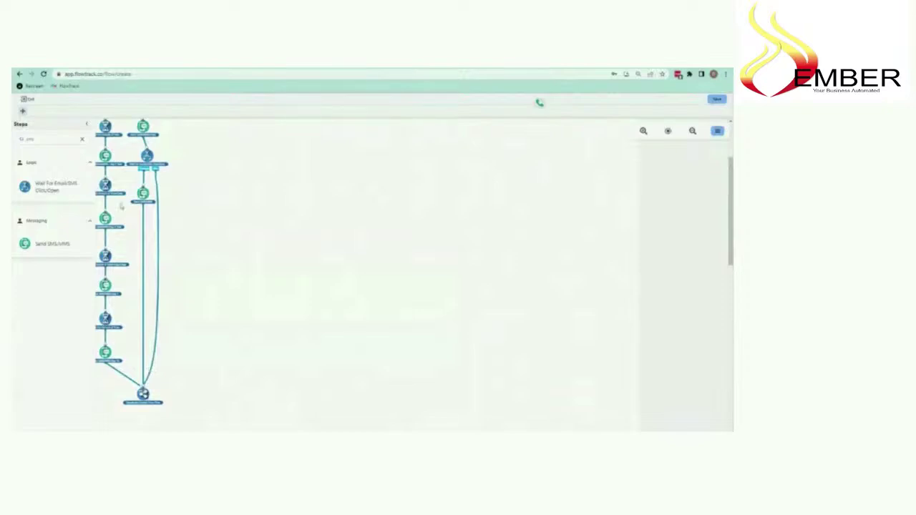
Review the whole flow from Start through the coupon and review-request branches down to the final deactivation step.
key("ctrl+plus")
key("ctrl+plus")
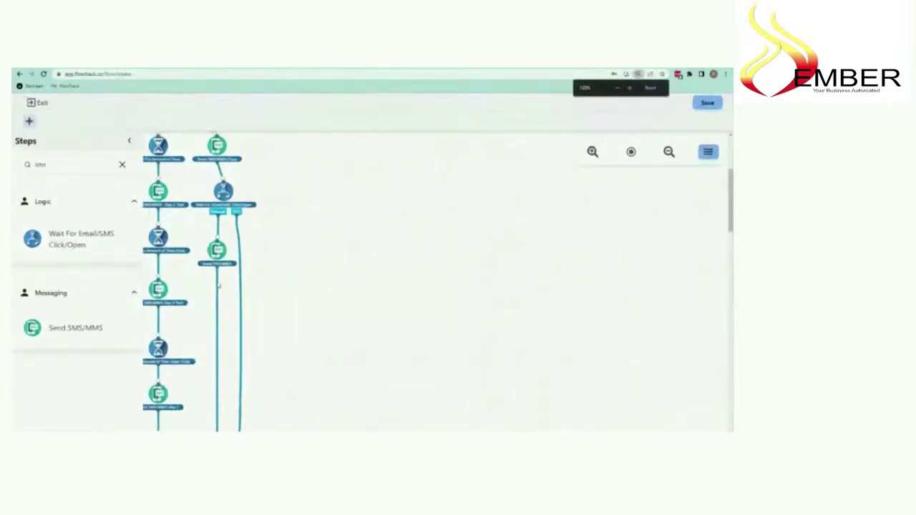
scroll(208, 212, "up", 3)
left_click_drag(215, 182, 181, 182)
scroll(174, 319, "down", 3)
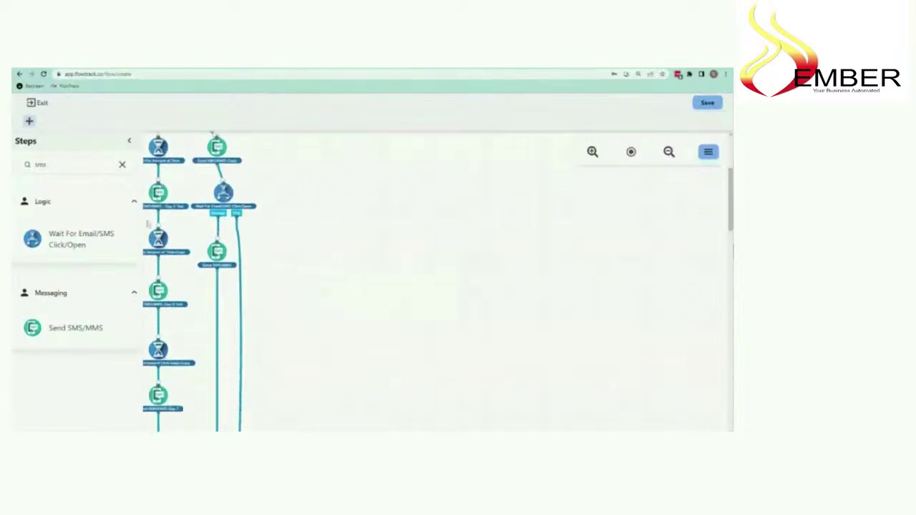
scroll(275, 183, "up", 3)
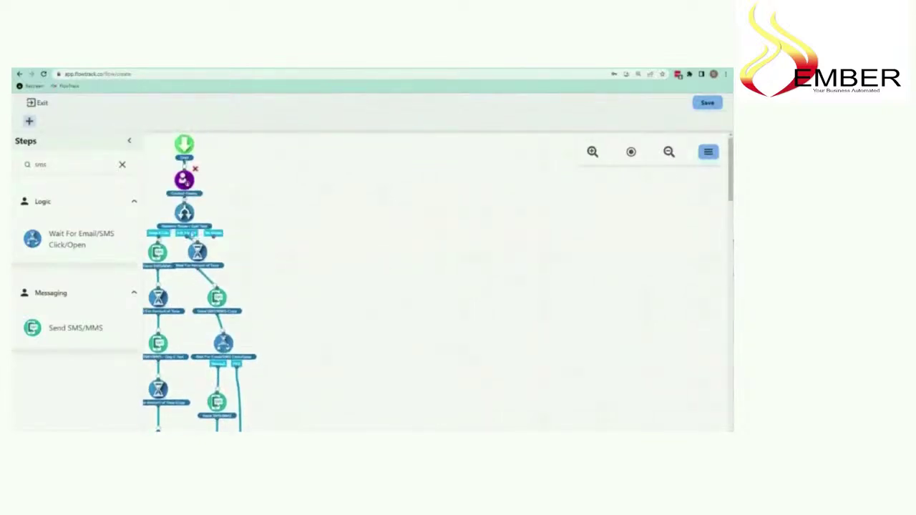
scroll(213, 267, "down", 2)
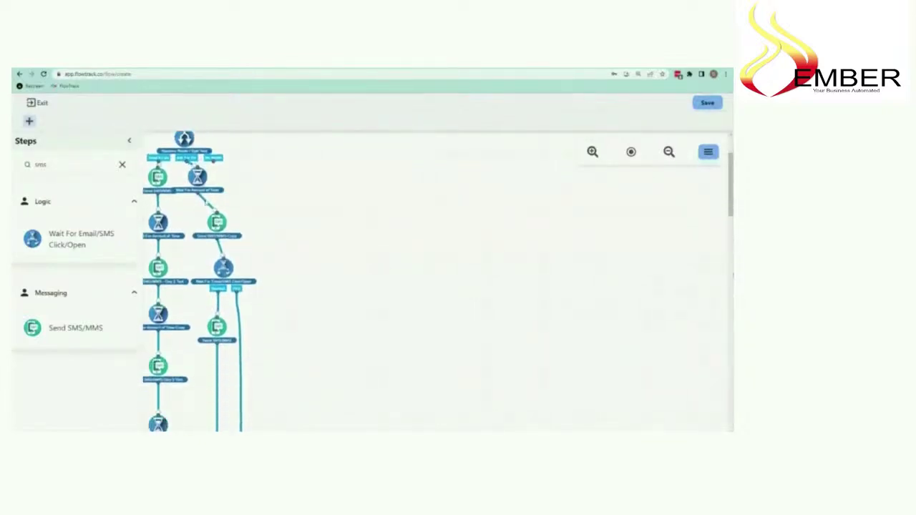
scroll(213, 133, "down", 2)
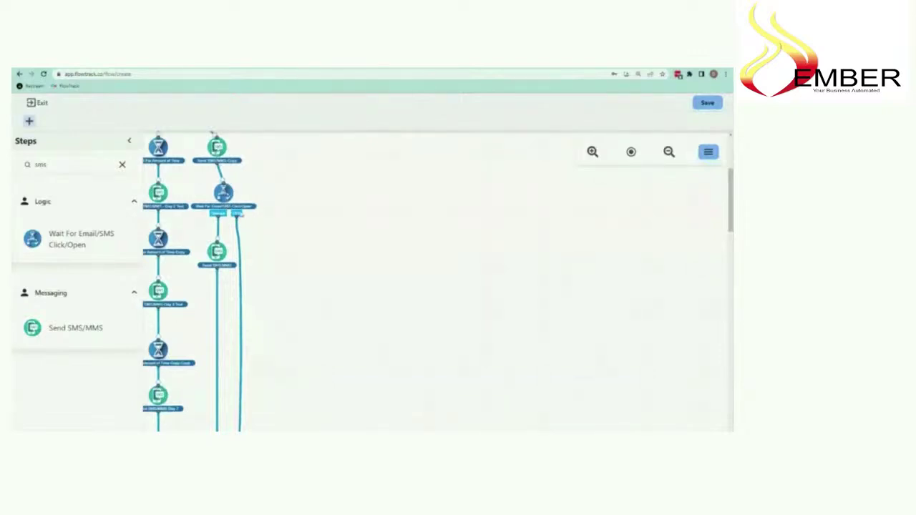
scroll(239, 214, "down", 4)
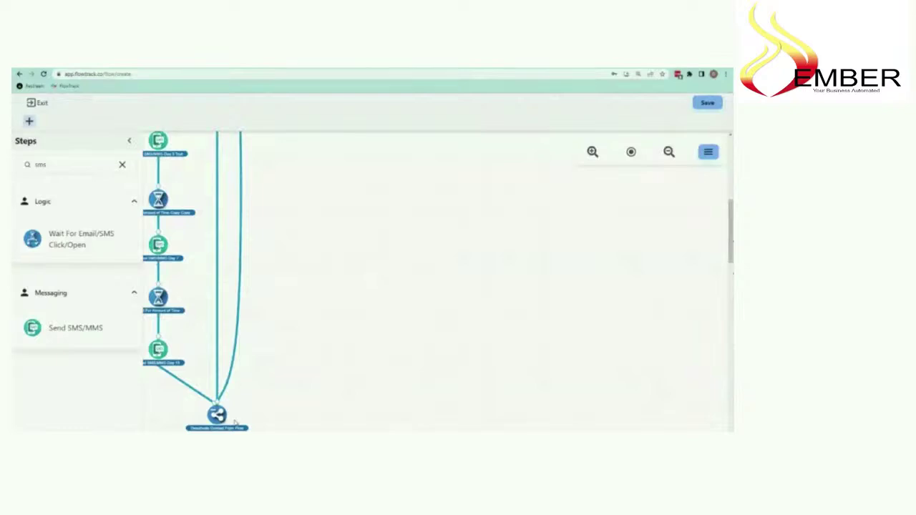
scroll(344, 289, "up", 4)
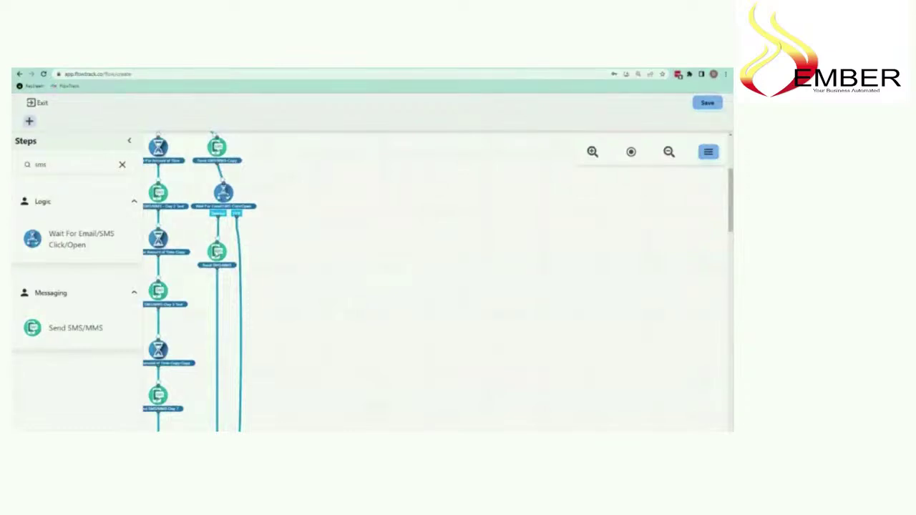
scroll(222, 215, "down", 5)
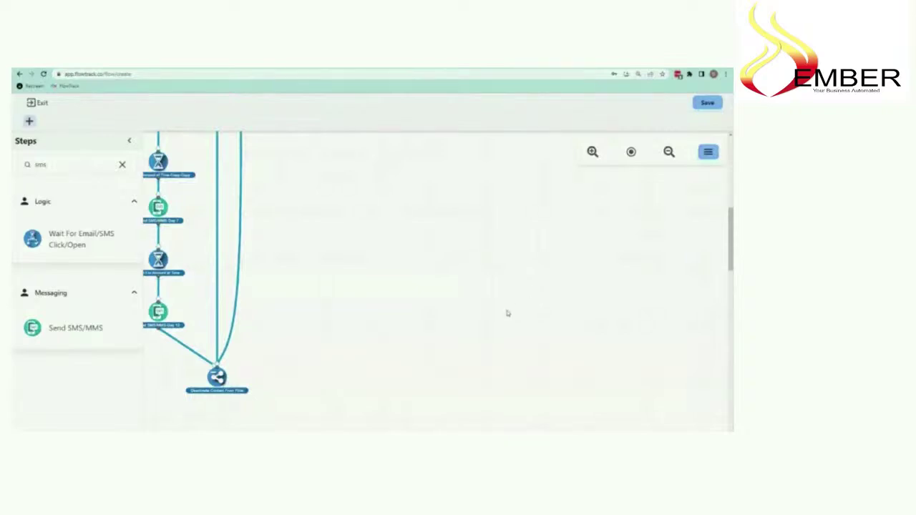
scroll(259, 268, "up", 8)
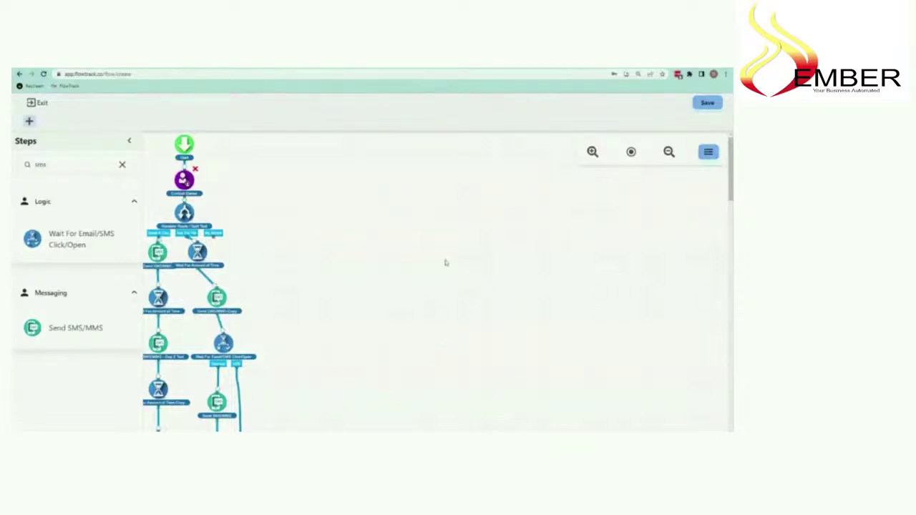
scroll(307, 240, "down", 3)
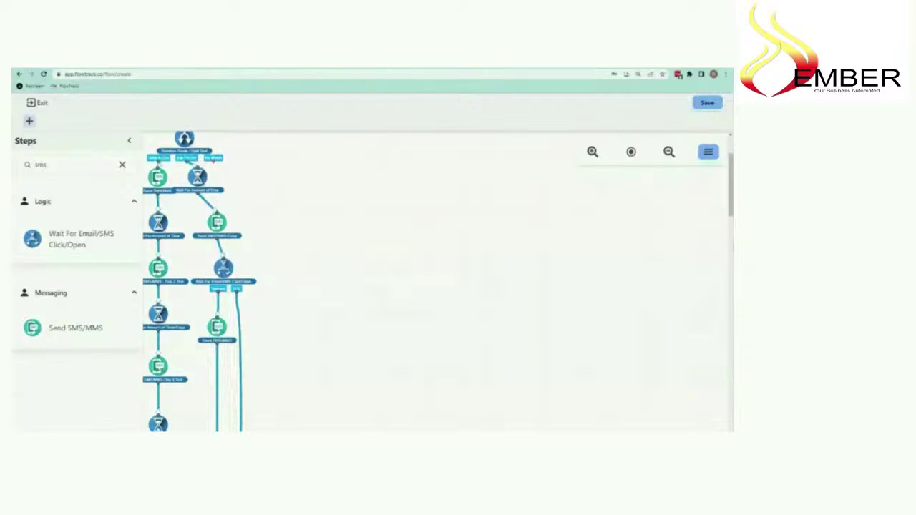
left_click(631, 152)
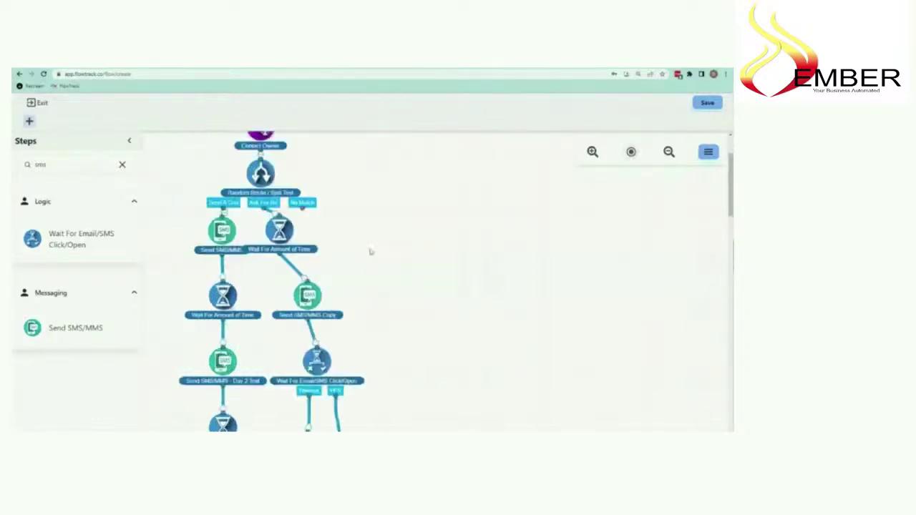
scroll(185, 240, "up", 3)
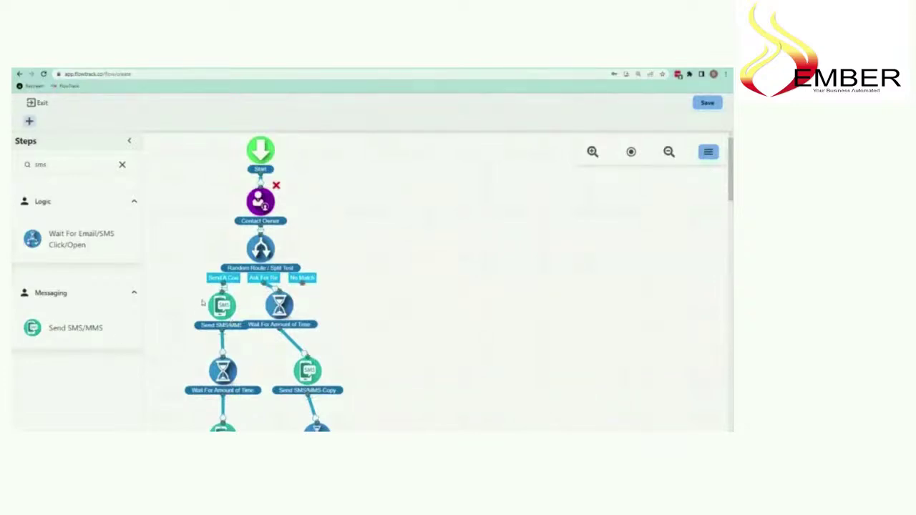
scroll(211, 292, "down", 5)
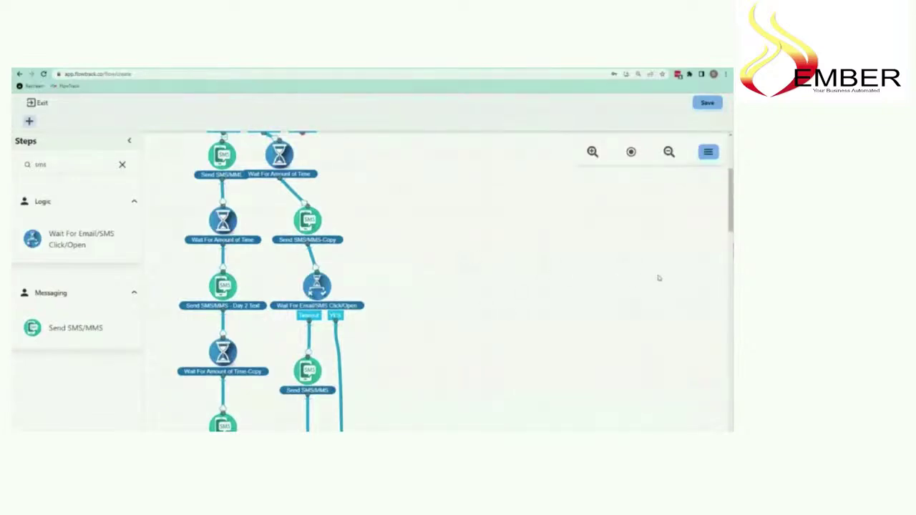
Name the flow "Smart Form Demo" and publish it, accepting the automatic addition of missing next steps.
left_click(707, 103)
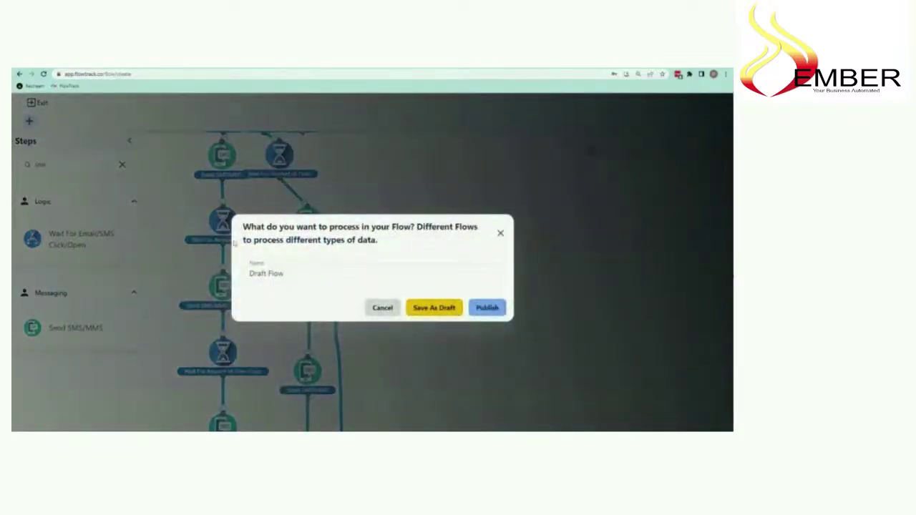
left_click_drag(305, 267, 210, 279)
type("Sm")
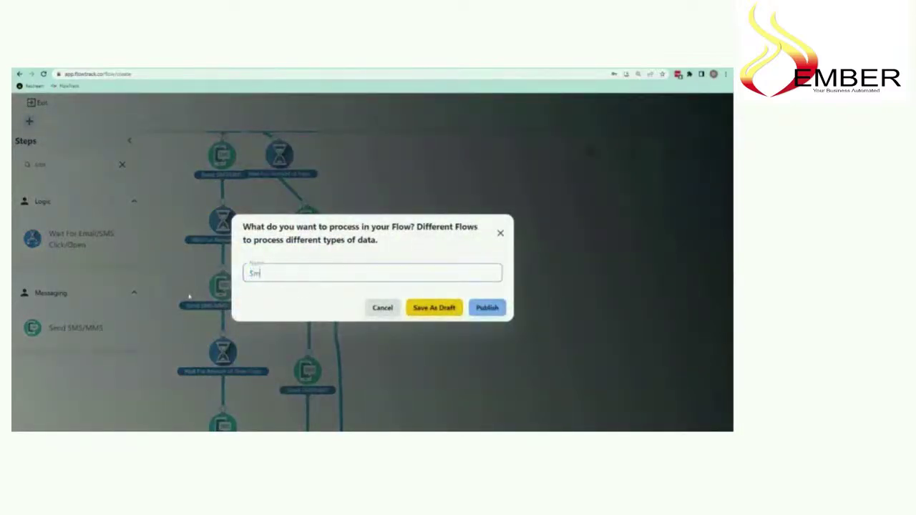
type("art Form Demo")
left_click(478, 309)
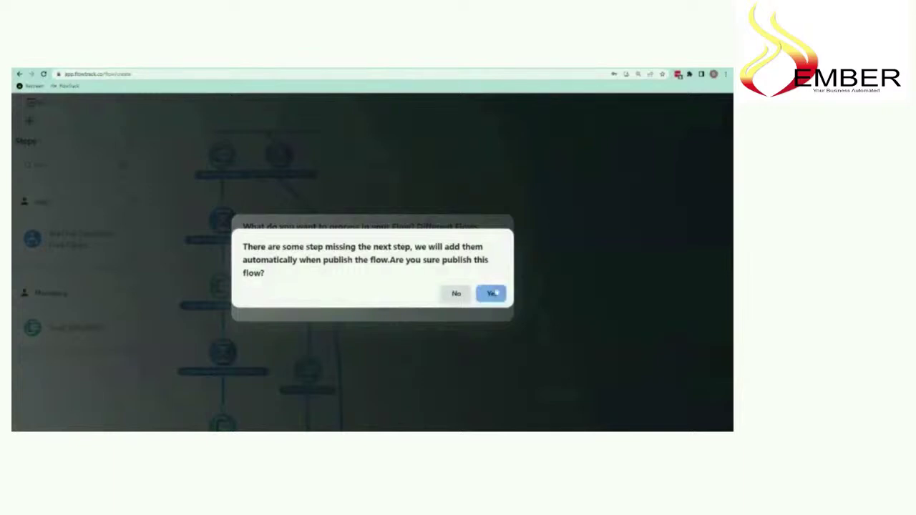
left_click(494, 294)
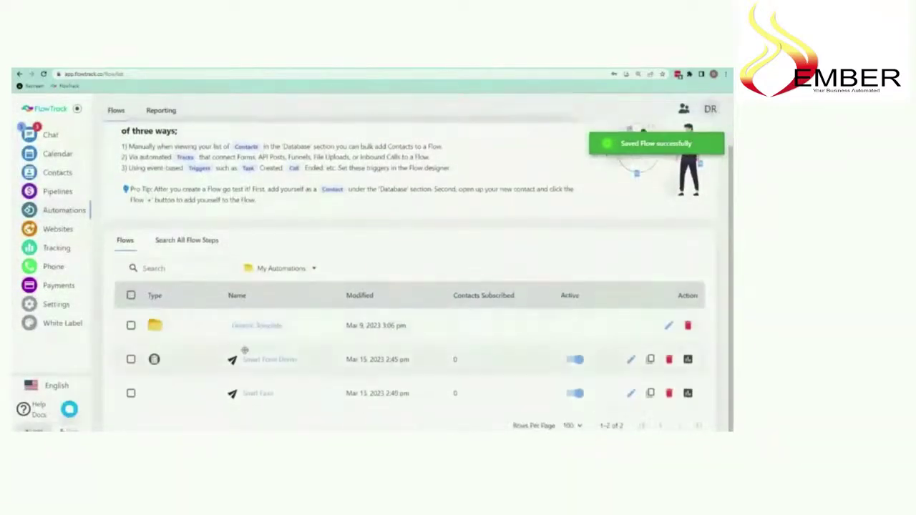
Reopen the Smart Form Demo flow, shift the review branch's first wait step aside and inspect the No Match connection.
left_click(262, 362)
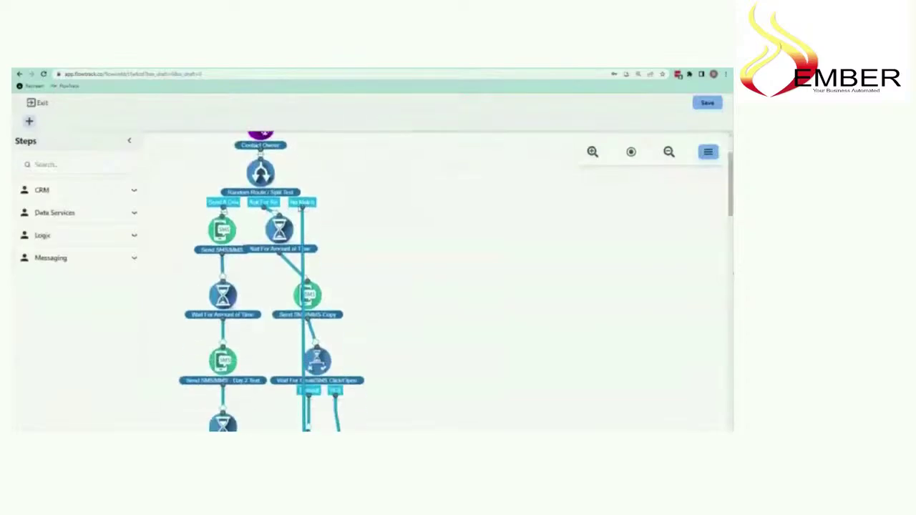
left_click_drag(283, 276, 274, 275)
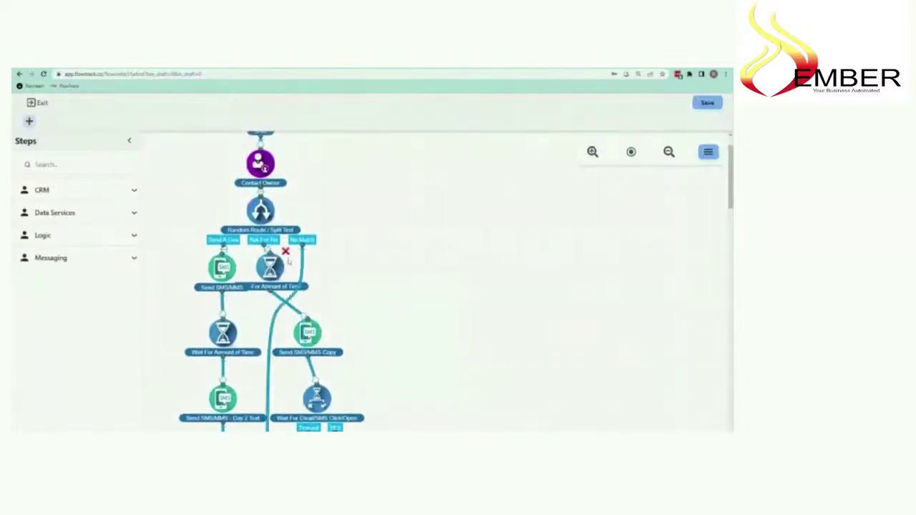
scroll(312, 262, "down", 2)
scroll(312, 236, "up", 3)
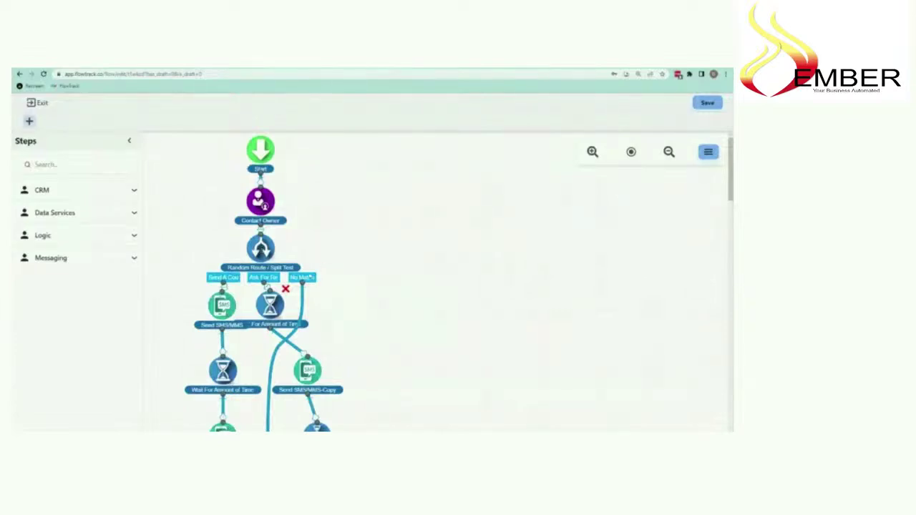
scroll(277, 386, "down", 10)
scroll(277, 389, "down", 3)
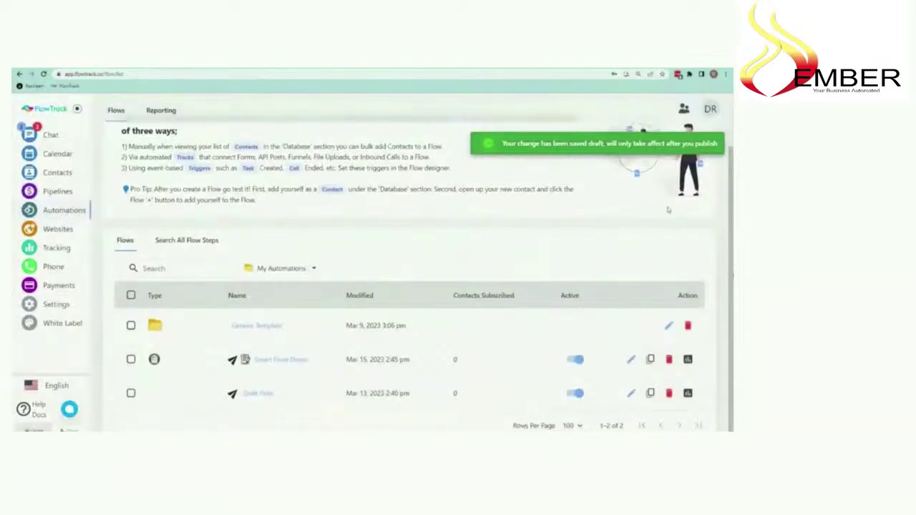
Create a new flow that processes Incoming Phone Calls.
scroll(681, 220, "up", 2)
left_click(680, 139)
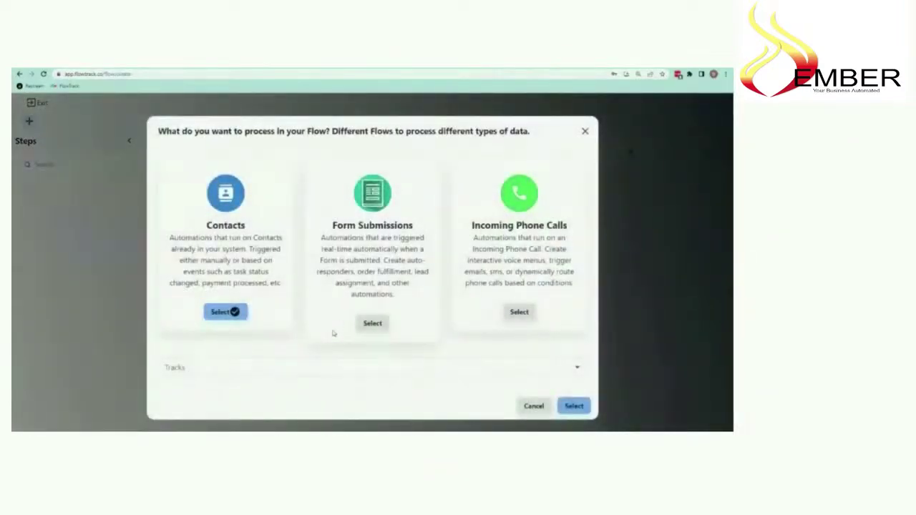
left_click(527, 310)
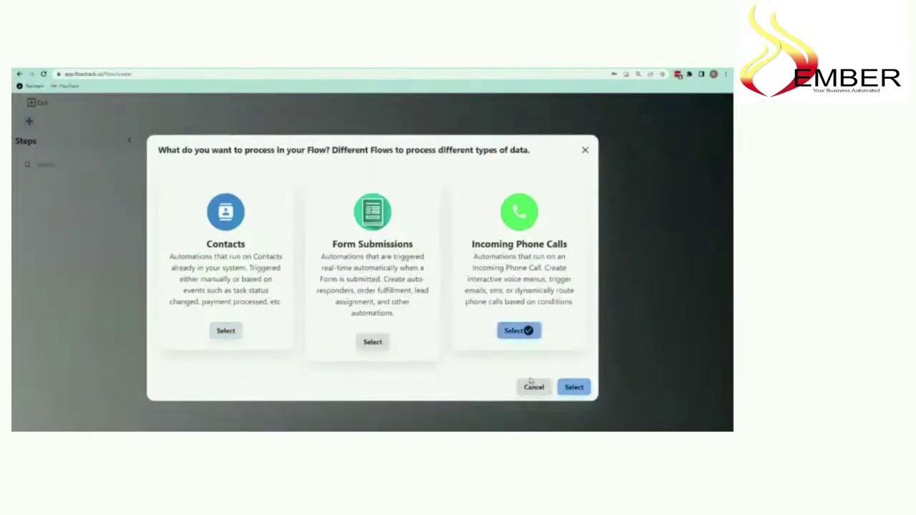
left_click(574, 387)
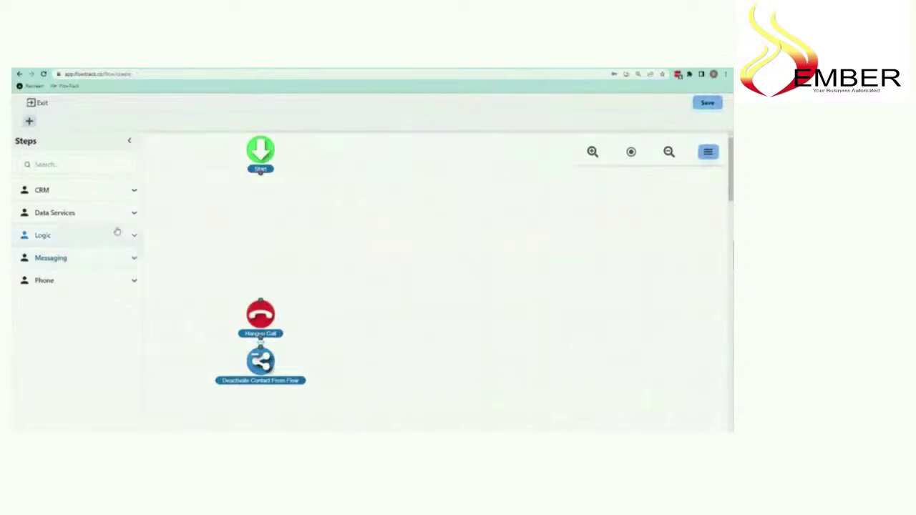
Find the Deactivate Contact From Flow step and add it between Start and Hangup Call.
left_click(102, 279)
left_click(69, 164)
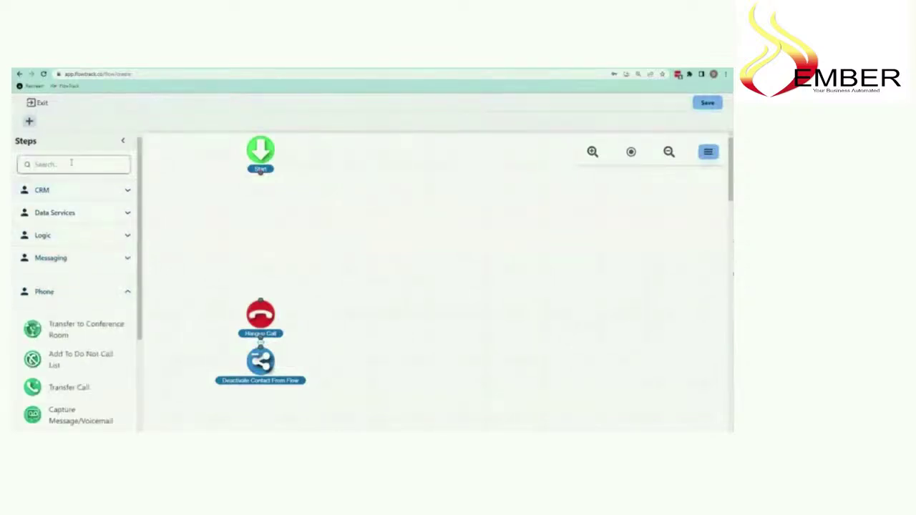
type("me")
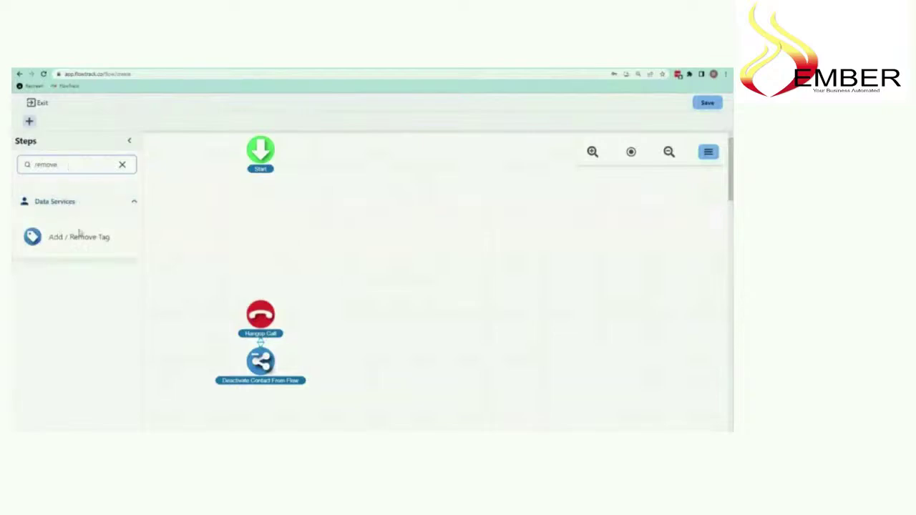
left_click_drag(77, 164, 13, 174)
type("flow")
left_click_drag(38, 266, 273, 214)
Set the new deactivation step to Selected Flows with "Smart Form Demo" and save it.
left_click(632, 191)
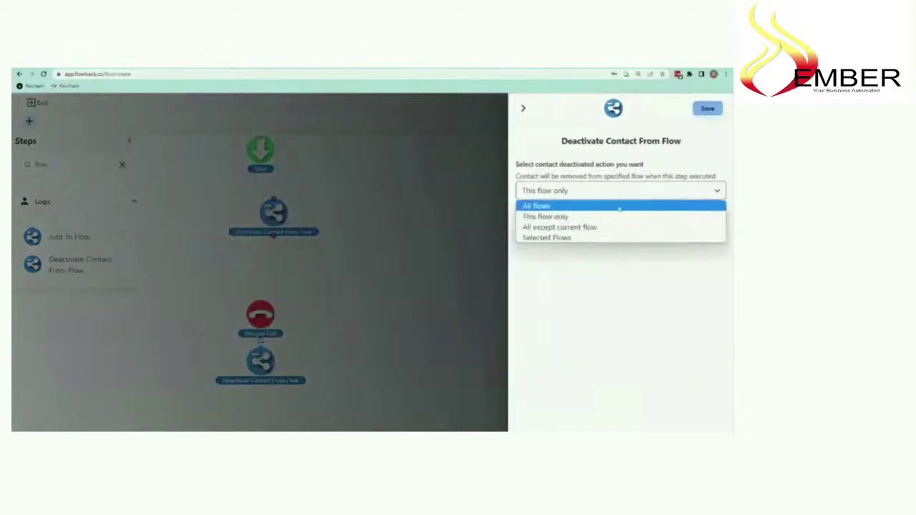
left_click(587, 238)
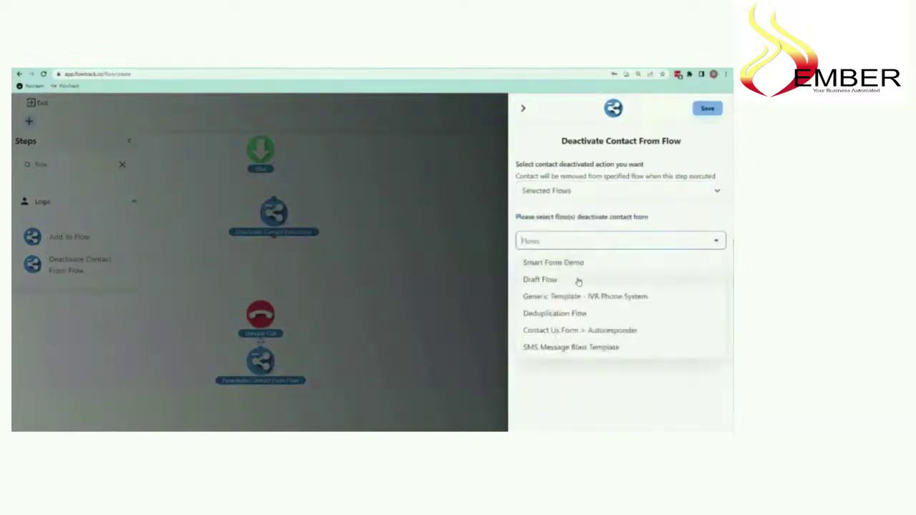
left_click(583, 263)
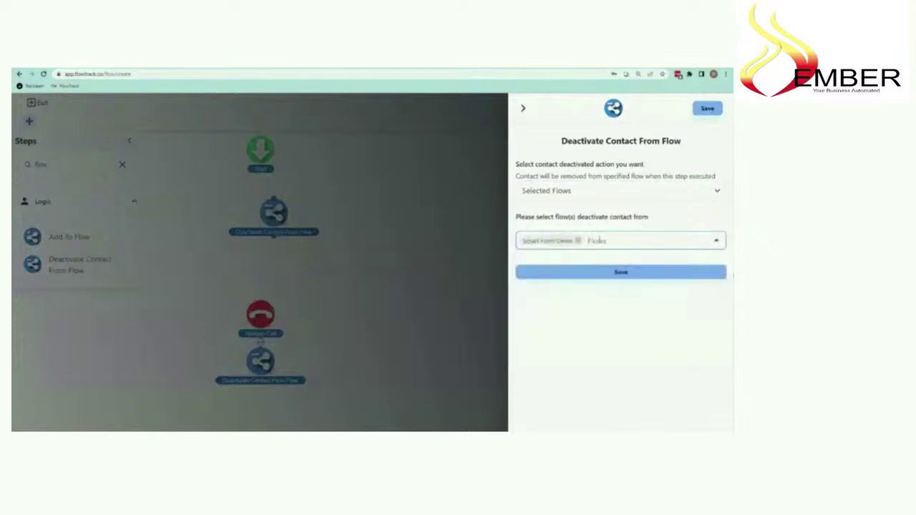
left_click(614, 273)
Align the new deactivation step under Start, then connect Start to it and it to Hangup Call.
left_click_drag(274, 213, 260, 230)
left_click_drag(261, 173, 261, 216)
left_click_drag(264, 255, 262, 299)
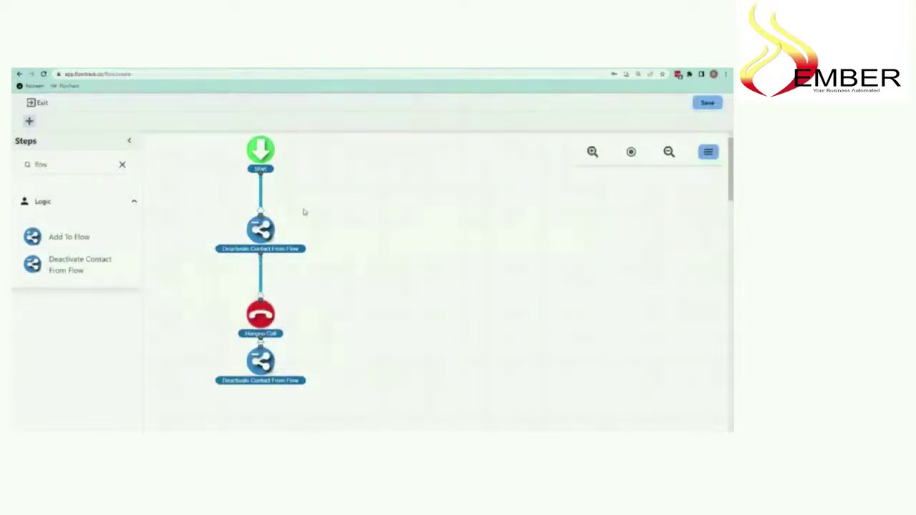
Rename the incoming-call flow as "Smart Form Incoming Call" and publish it.
left_click(709, 152)
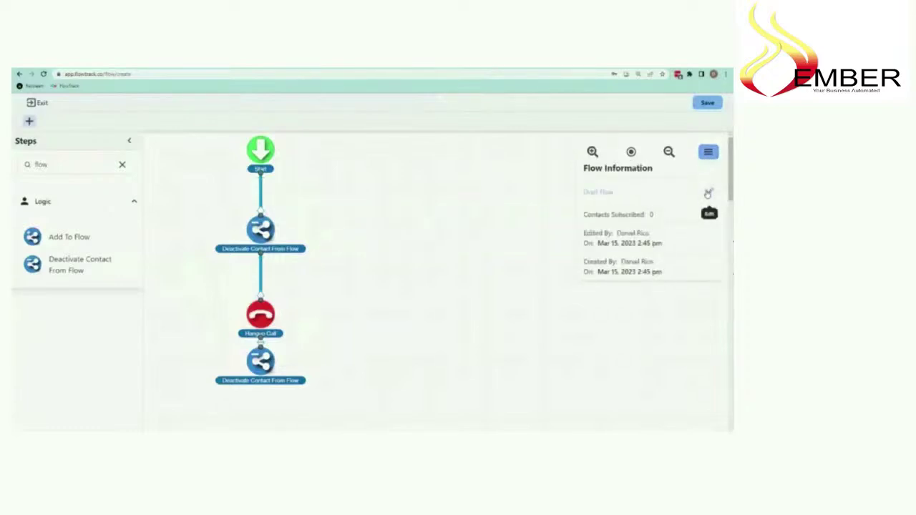
left_click(708, 193)
triple_click(412, 273)
type("Incoming Call")
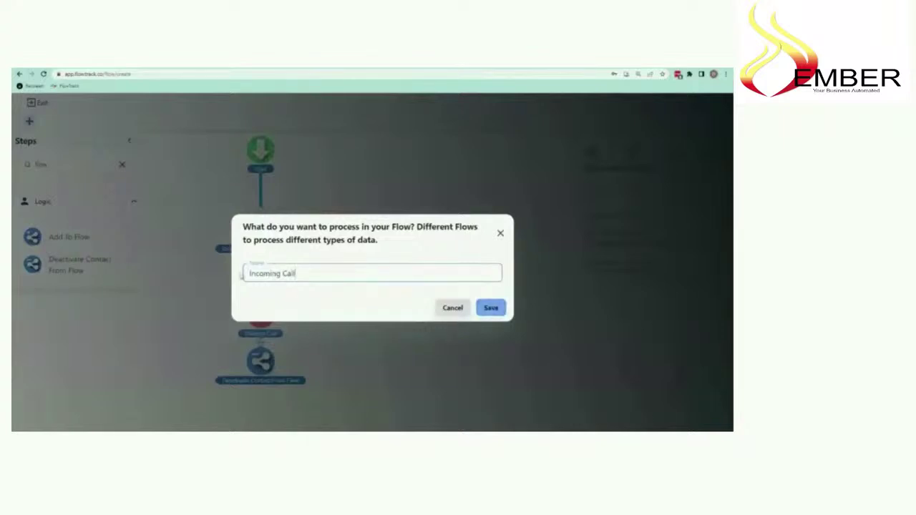
left_click(248, 274)
type("Smar ")
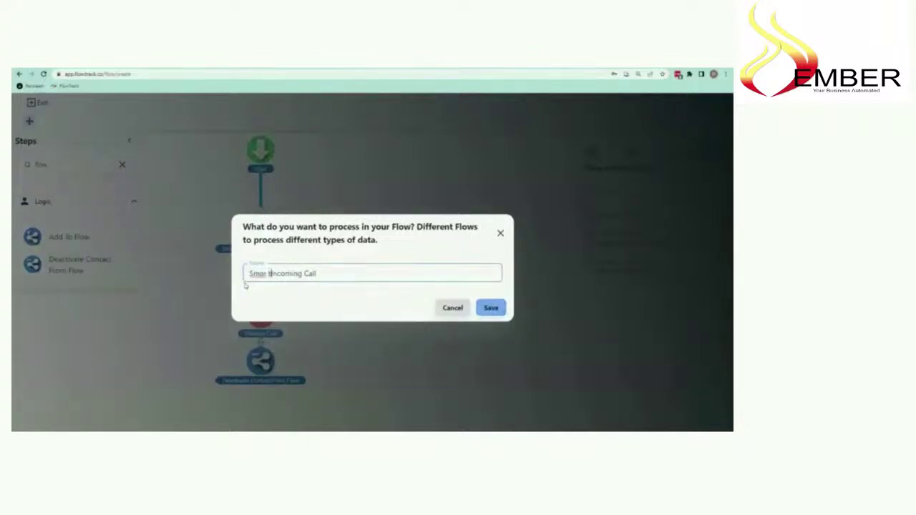
type("t Form")
left_click(491, 307)
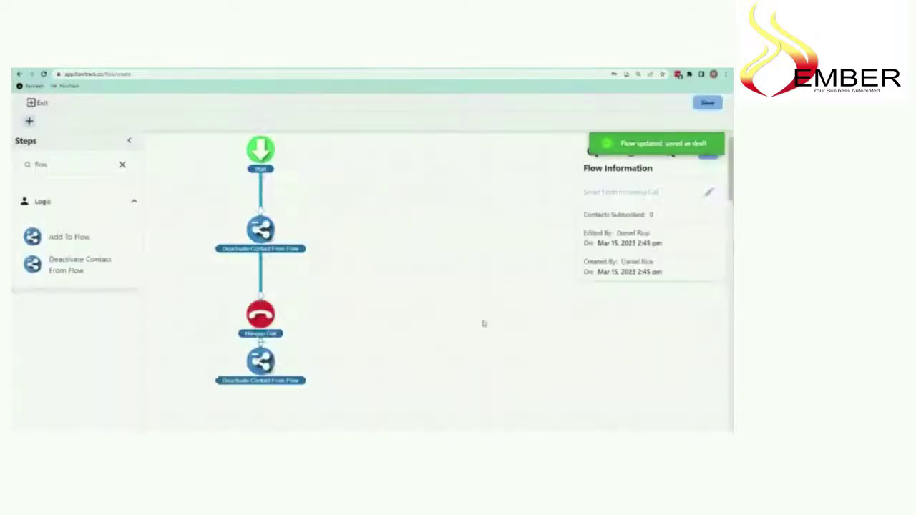
left_click(707, 104)
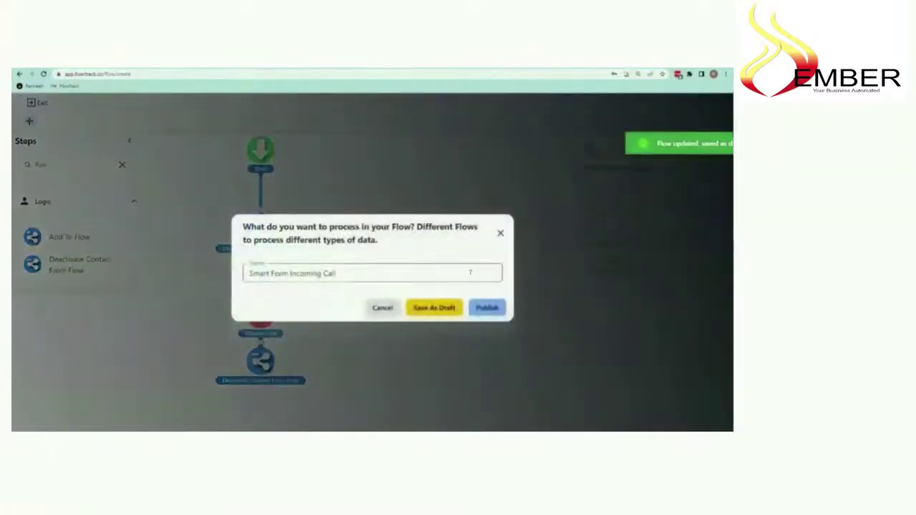
left_click(489, 307)
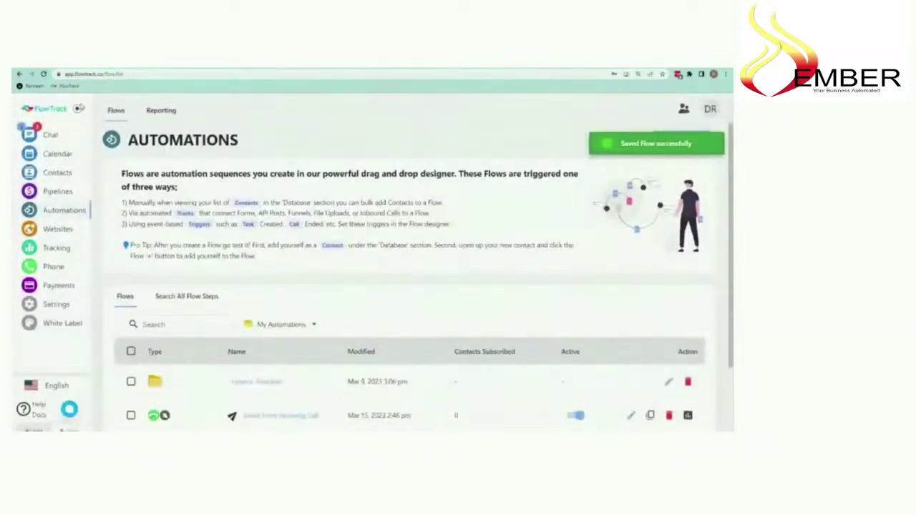
Create a new flow that processes Contacts, leaving Tracks empty.
scroll(497, 251, "down", 2)
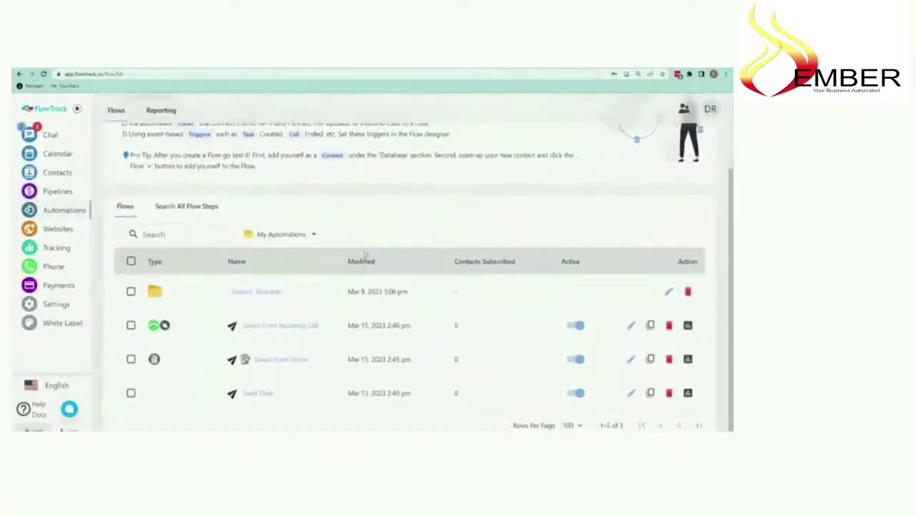
scroll(371, 254, "up", 2)
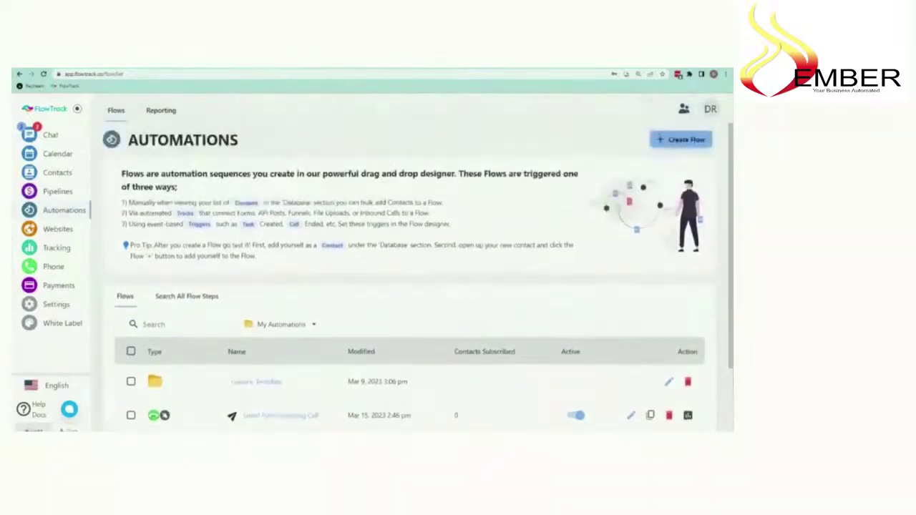
left_click(683, 140)
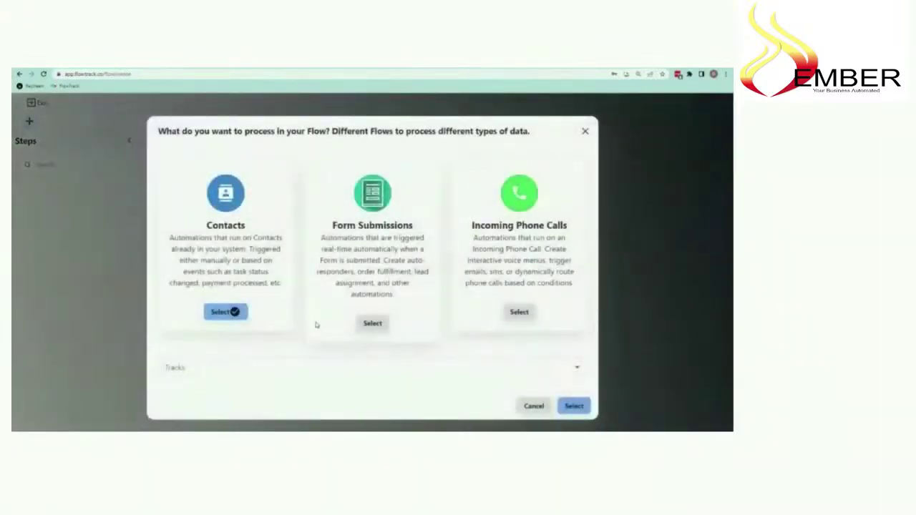
left_click(309, 365)
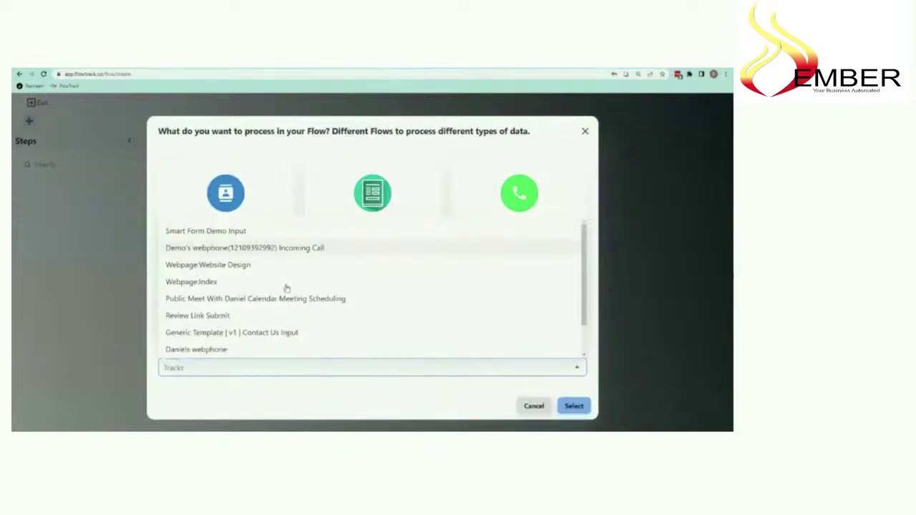
left_click(225, 311)
left_click(575, 405)
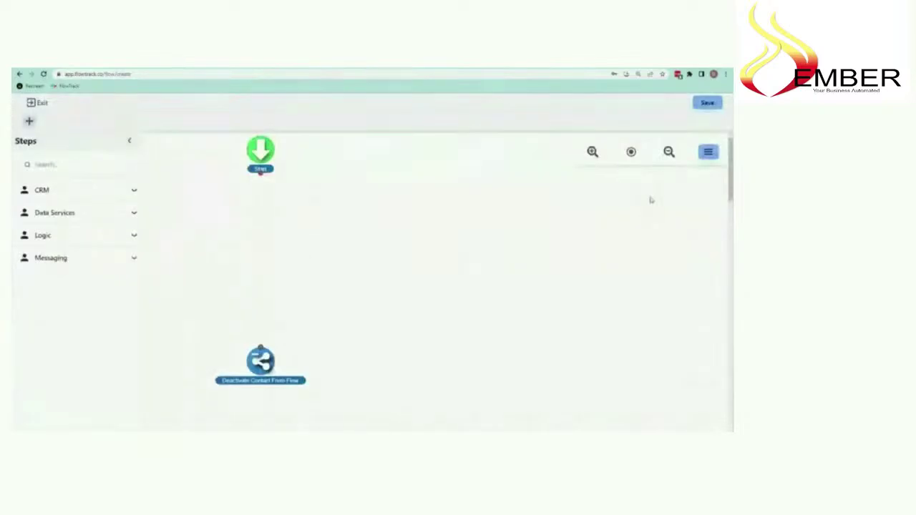
Find the Deactivate Contact From Flow step and add it between Start and the existing deactivation step.
left_click(54, 164)
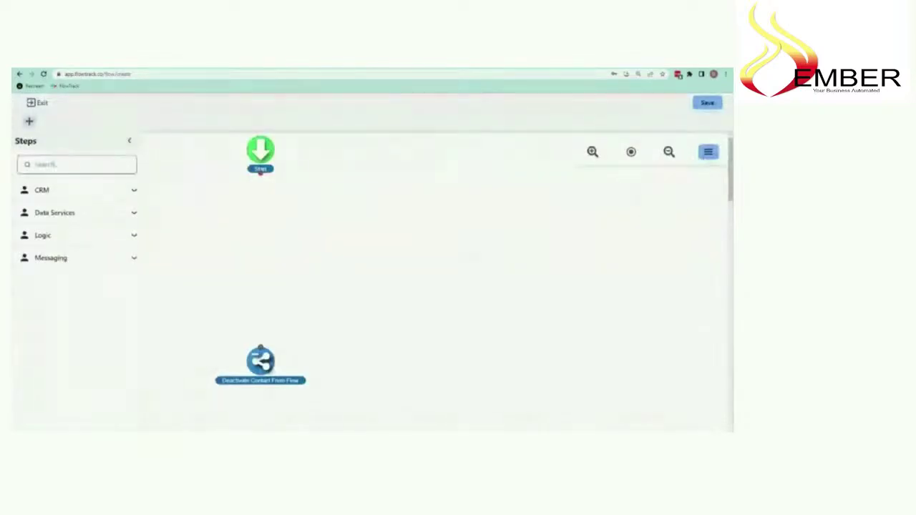
type("flow")
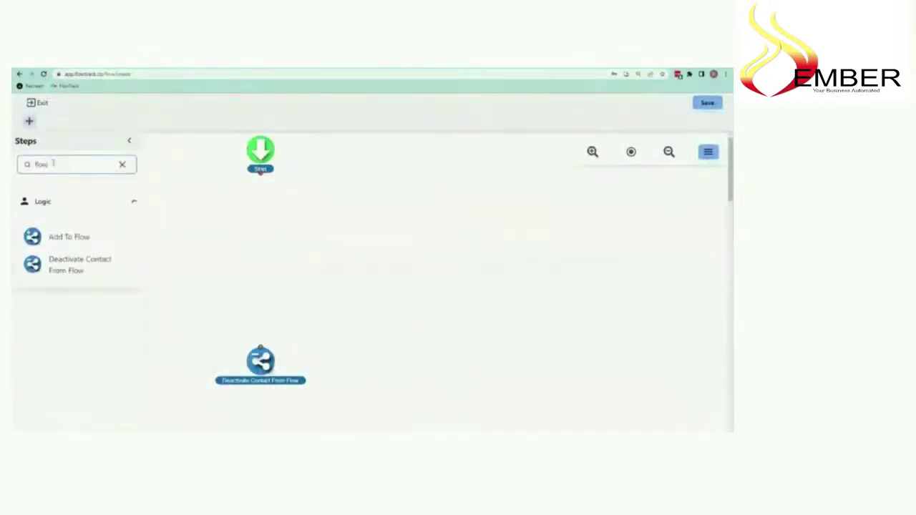
left_click_drag(54, 267, 286, 239)
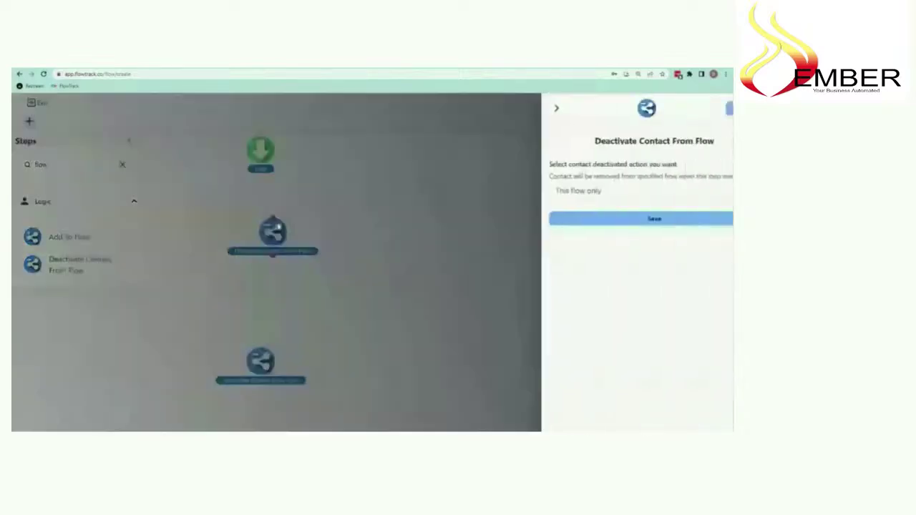
Configure the added deactivation step for Selected Flows, choose "Smart Form Demo", and save the step.
left_click(582, 190)
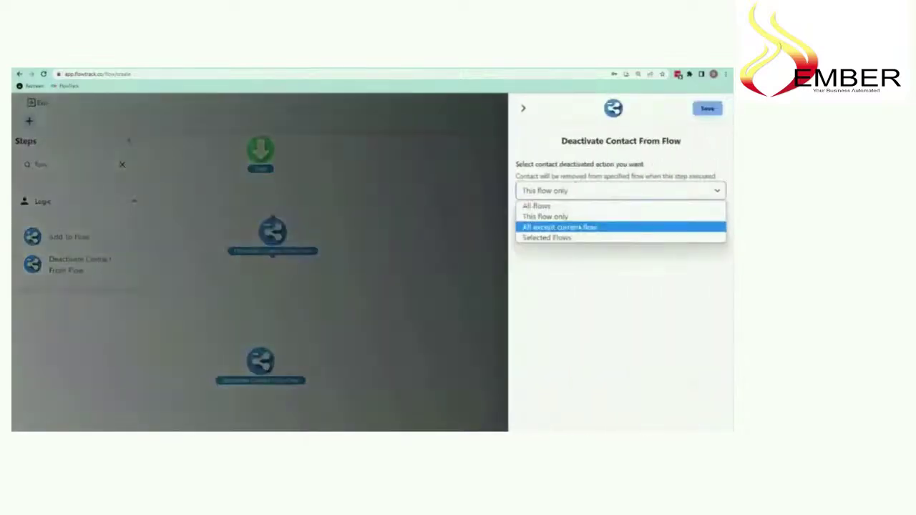
left_click(576, 237)
left_click(569, 242)
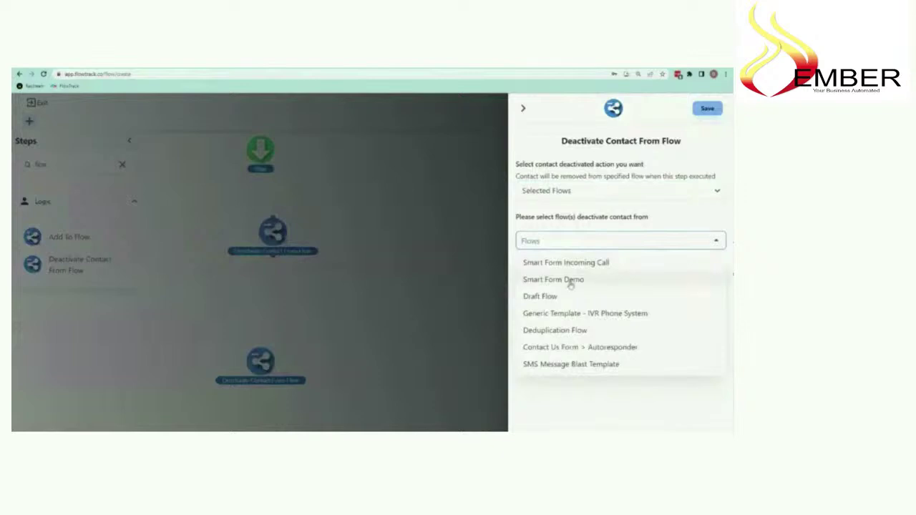
left_click(569, 280)
left_click(707, 108)
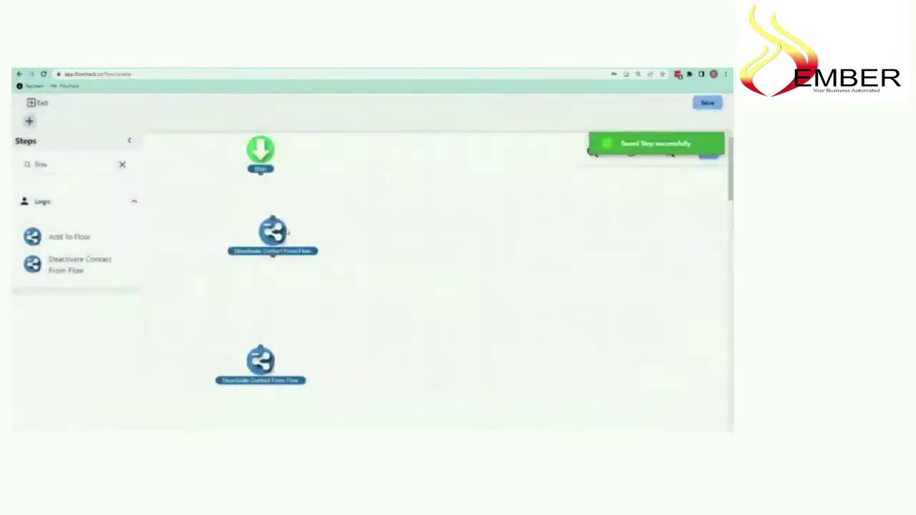
Align the added deactivation step under Start, then connect Start through it to the final deactivation step.
left_click_drag(277, 232, 264, 238)
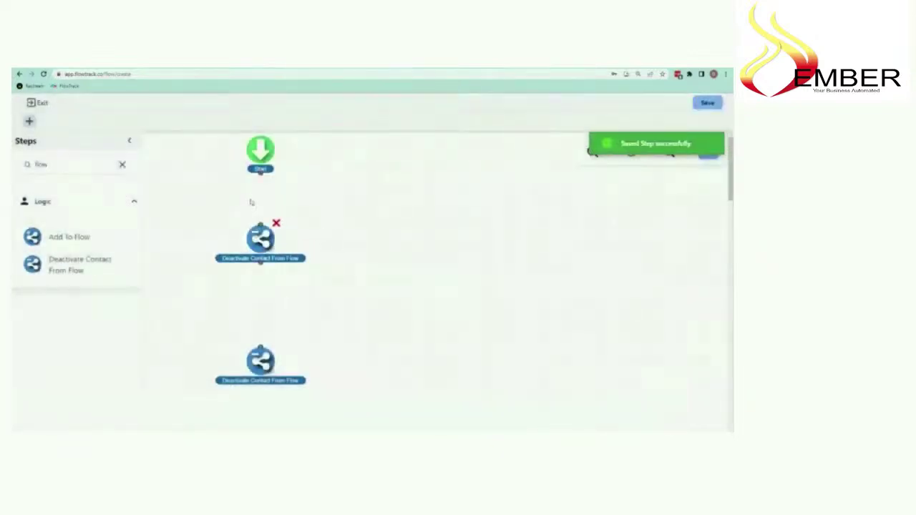
left_click_drag(260, 174, 261, 231)
left_click_drag(260, 262, 261, 345)
Add a trigger to the flow and choose the Chat event New Incoming Chat Message.
left_click(708, 152)
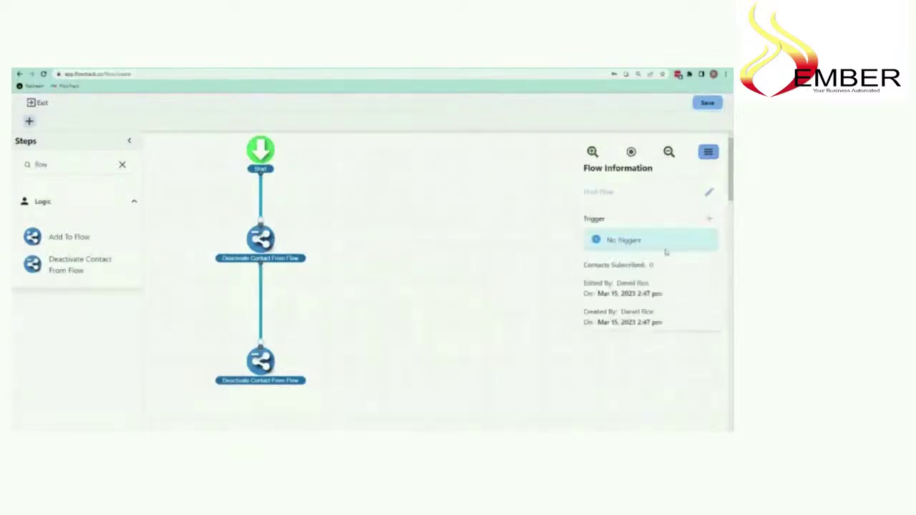
left_click(711, 221)
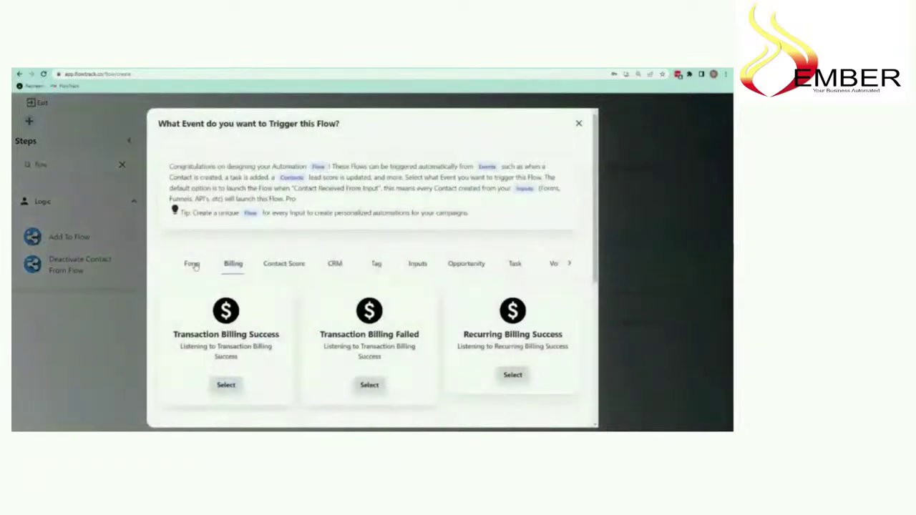
left_click(569, 263)
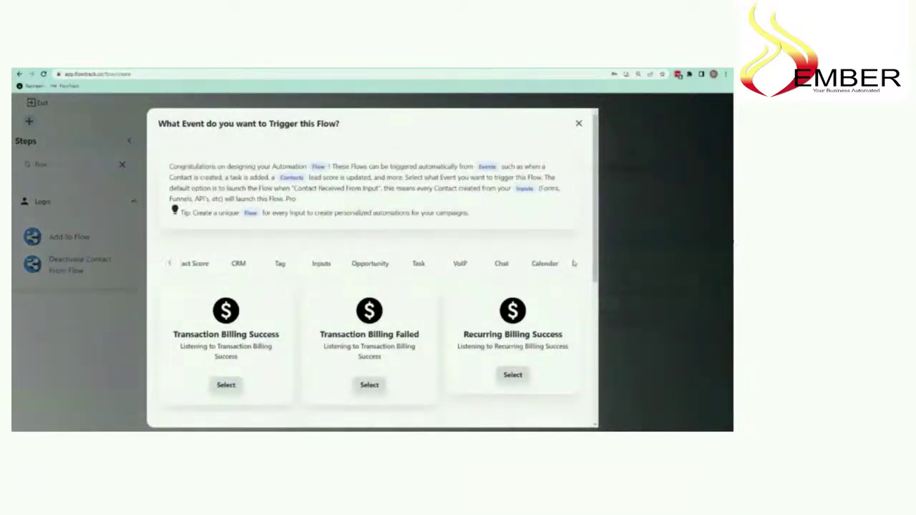
left_click(501, 263)
scroll(333, 266, "down", 2)
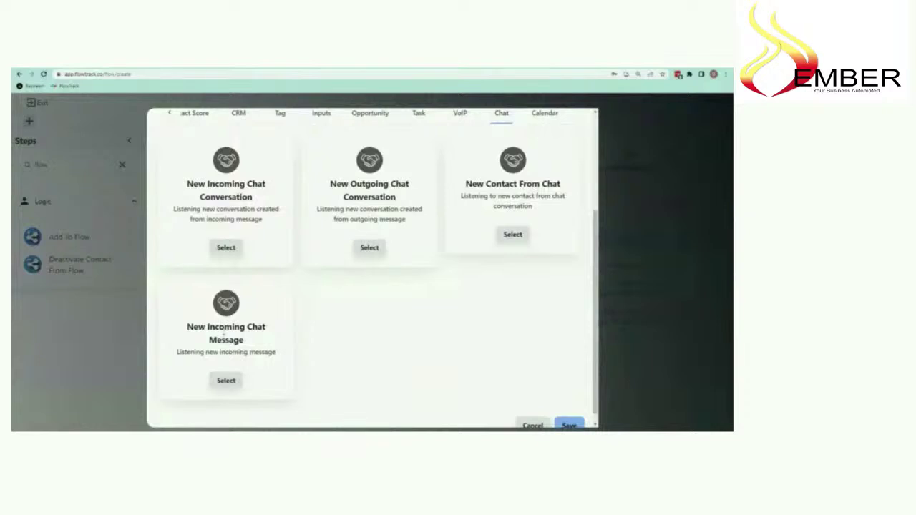
left_click(225, 380)
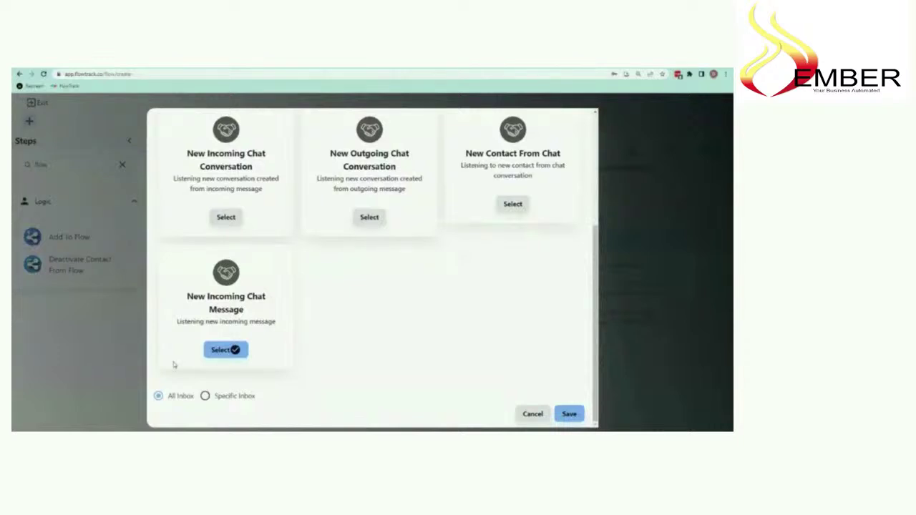
Set the chat message trigger to Specific Inbox with All Inbox selected and save it.
left_click(219, 398)
left_click(237, 388)
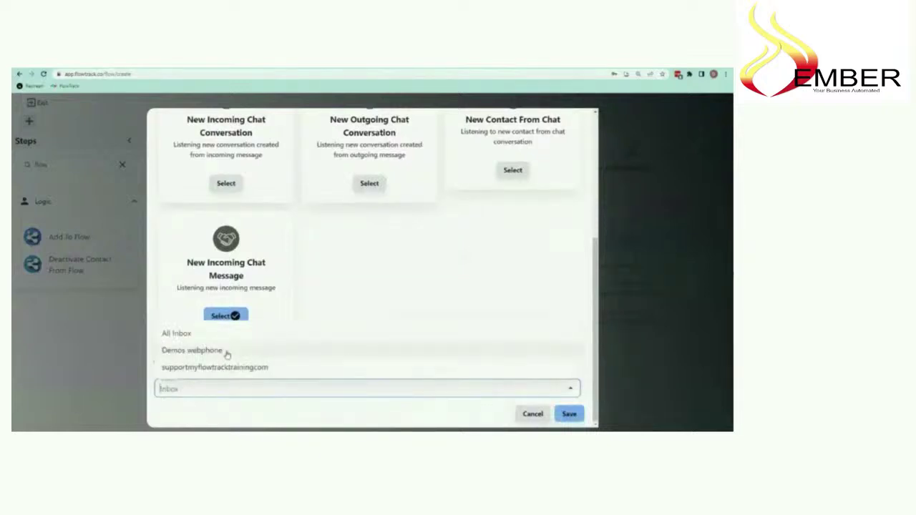
left_click(189, 337)
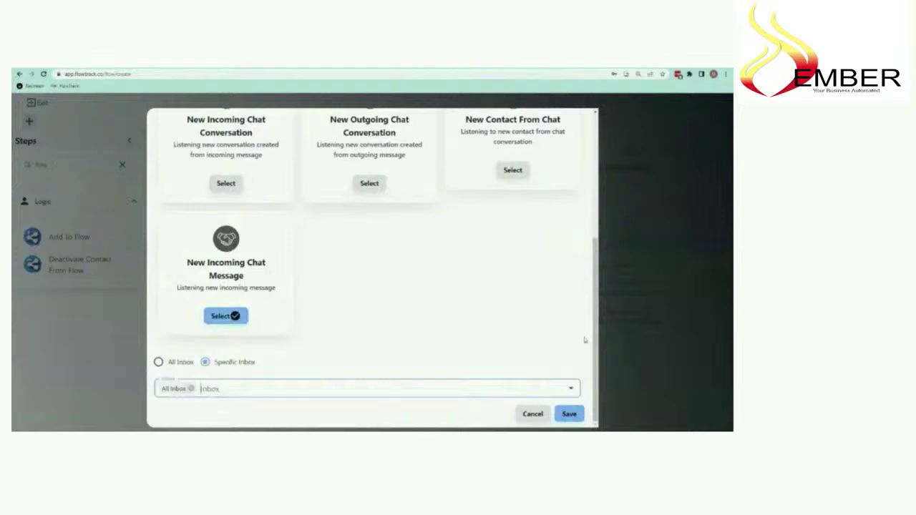
left_click(579, 414)
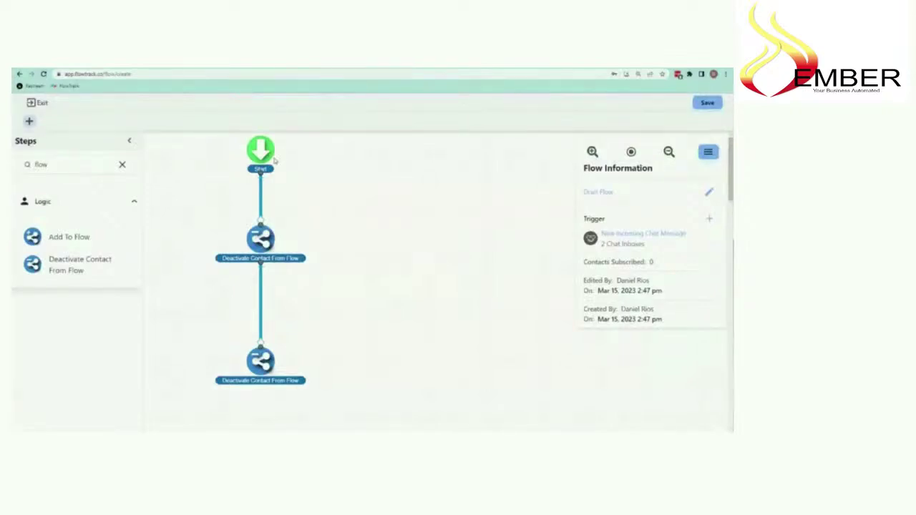
Move the upper deactivation step slightly lower, then publish the flow under the name "Smart Form Incoming Message".
left_click_drag(256, 239, 256, 258)
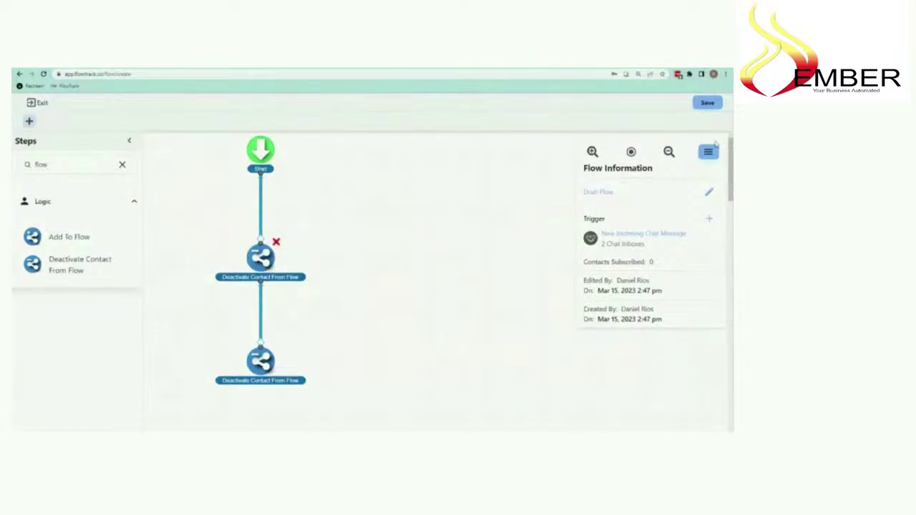
left_click(707, 102)
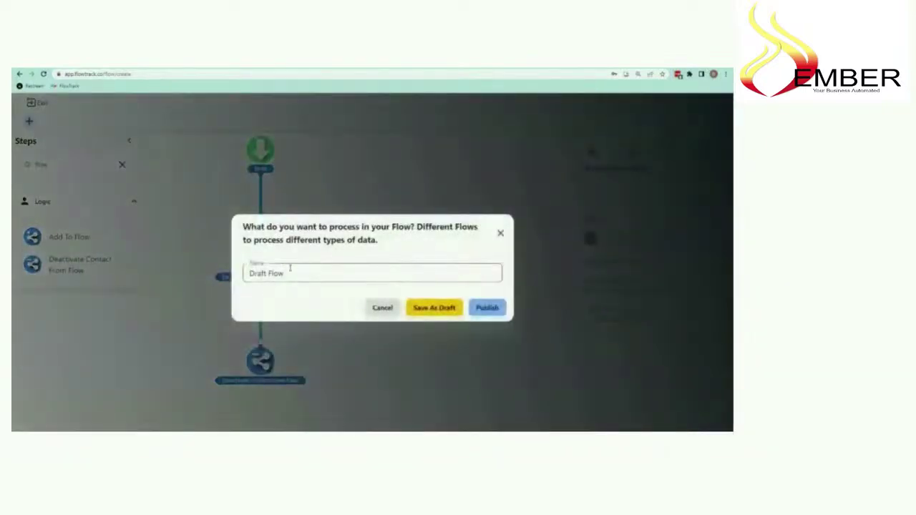
left_click_drag(288, 270, 112, 295)
key("BackSpace")
type("Smart")
type(" Fl")
type("rm Incom")
type("ing Message")
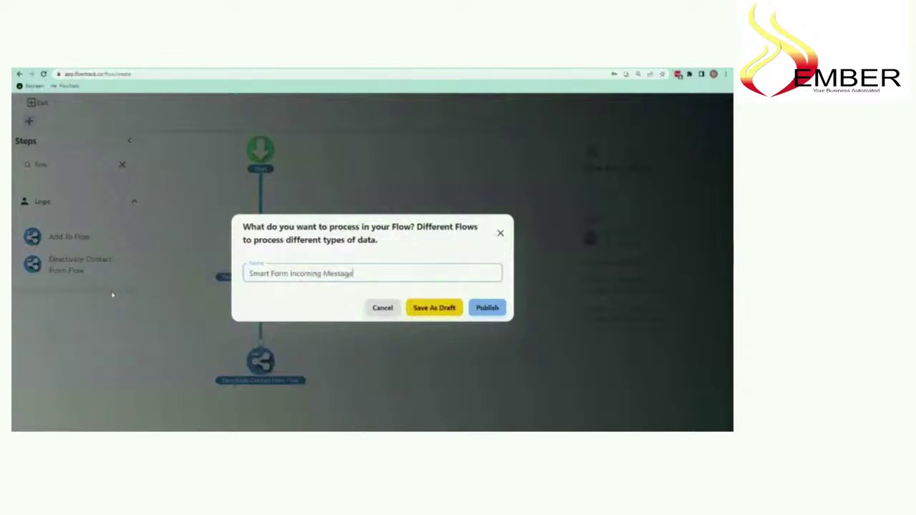
left_click(490, 311)
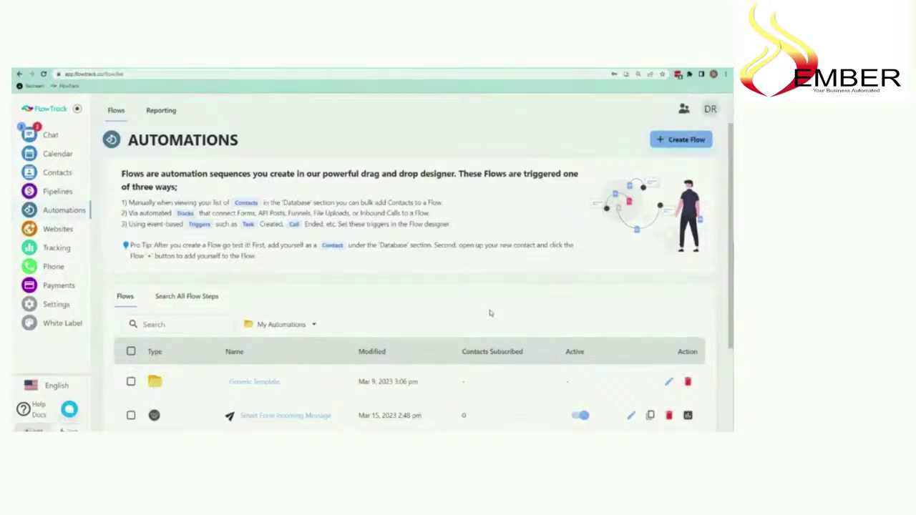
scroll(460, 310, "down", 3)
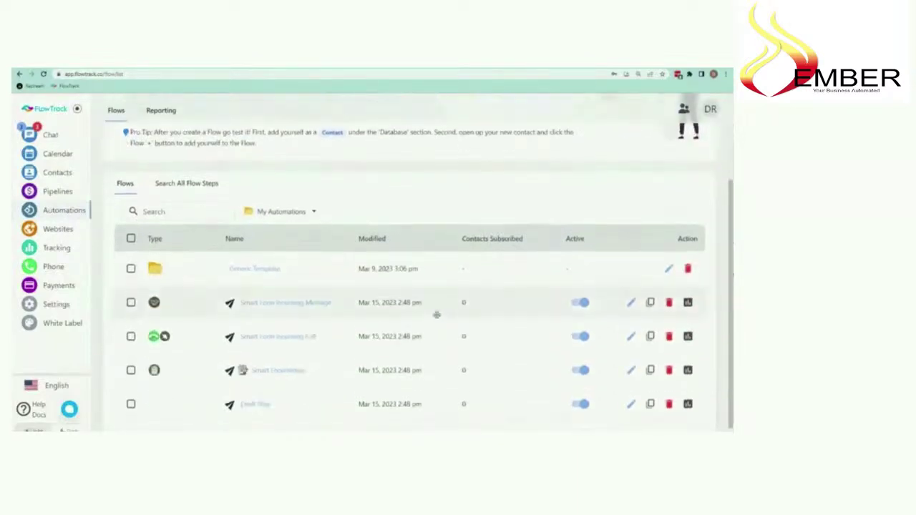